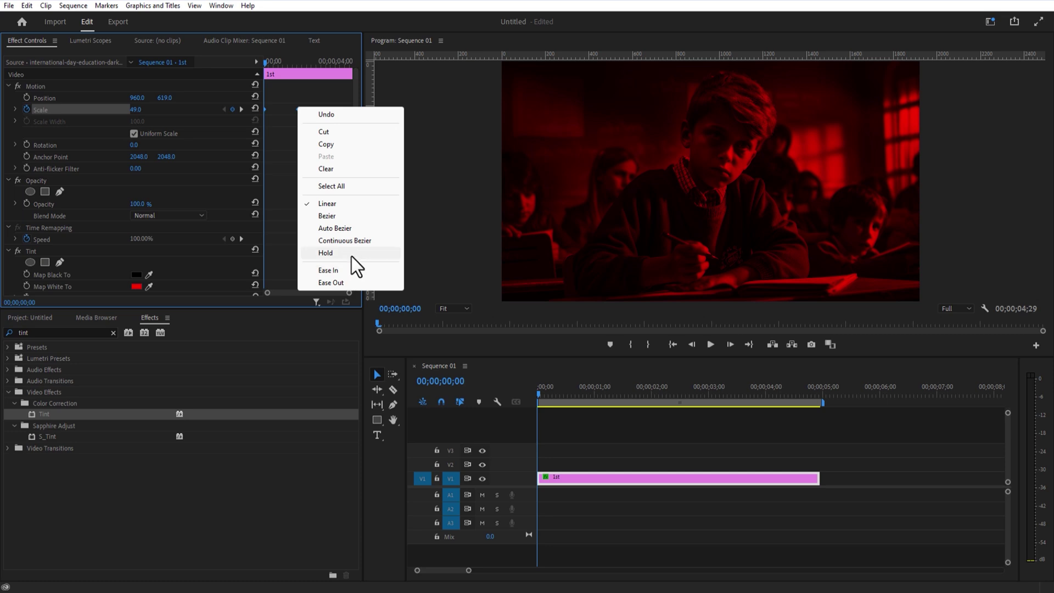
Set the selected Scale keyframe of the 1st clip to Auto Bezier interpolation.
click(346, 227)
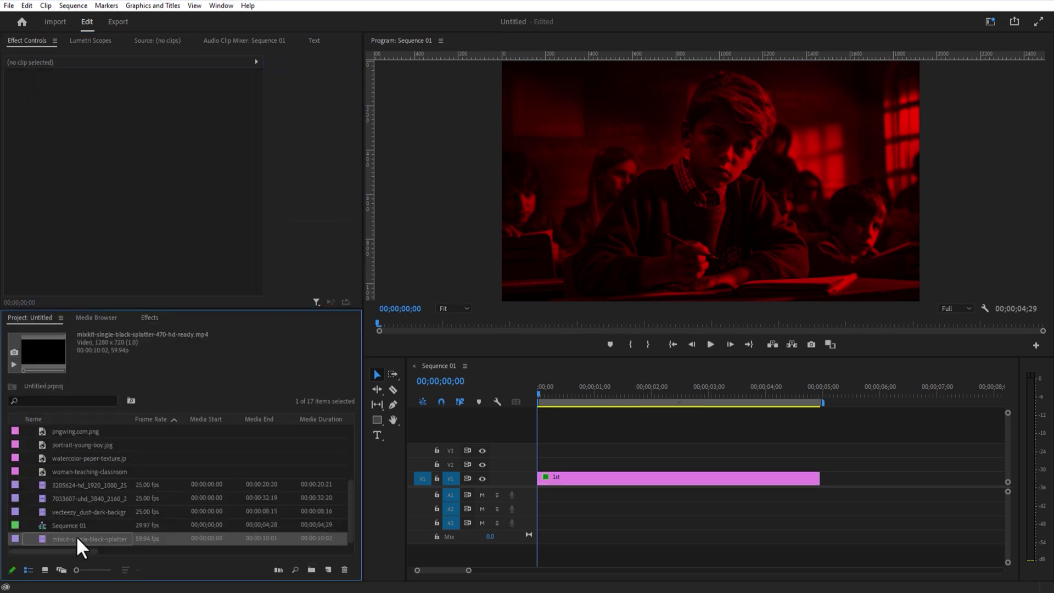
Place mixkit-single-black-splatter-470-hd-ready.mp4 on V2 at the sequence start and set its Scale to 151.
drag(82, 547, 549, 465)
drag(565, 398, 587, 399)
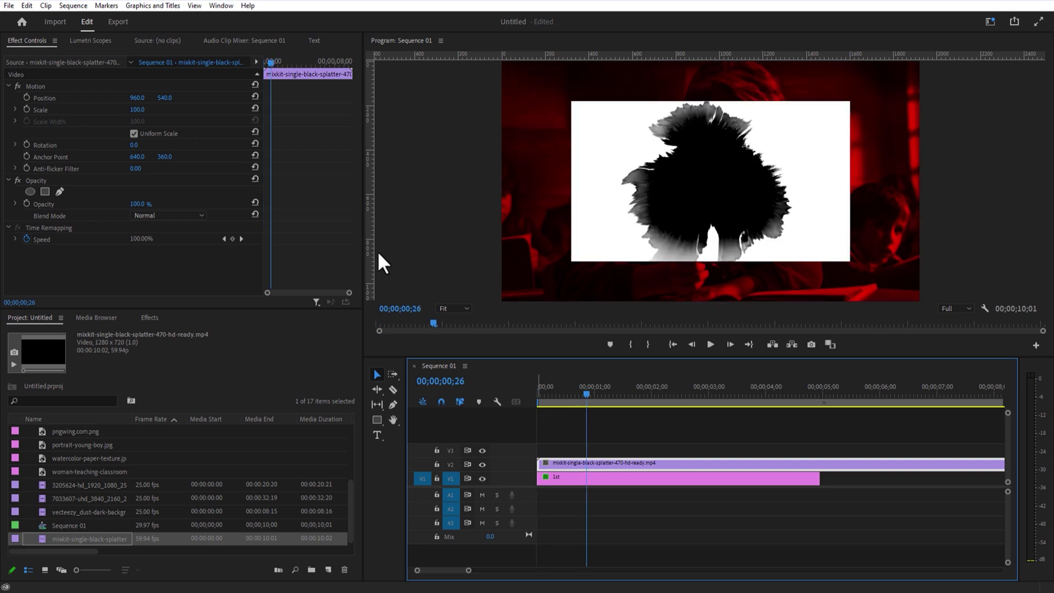
drag(137, 115, 175, 116)
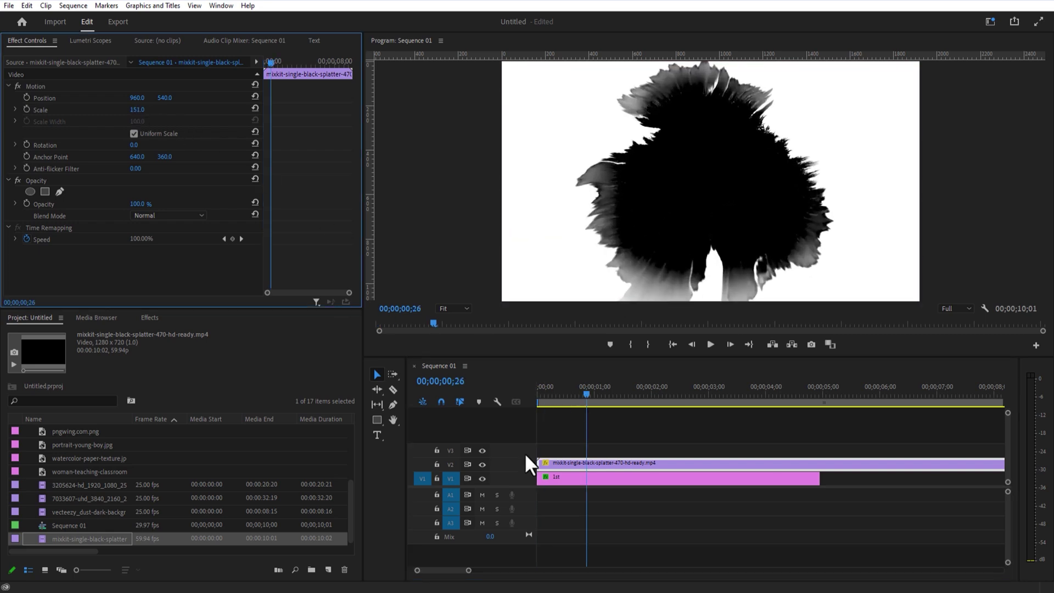
Add 3205624-hd_1920_1080_25fps.mp4 at the sequence start and stack it on V2 beneath the splatter clip on V3.
click(106, 508)
click(93, 484)
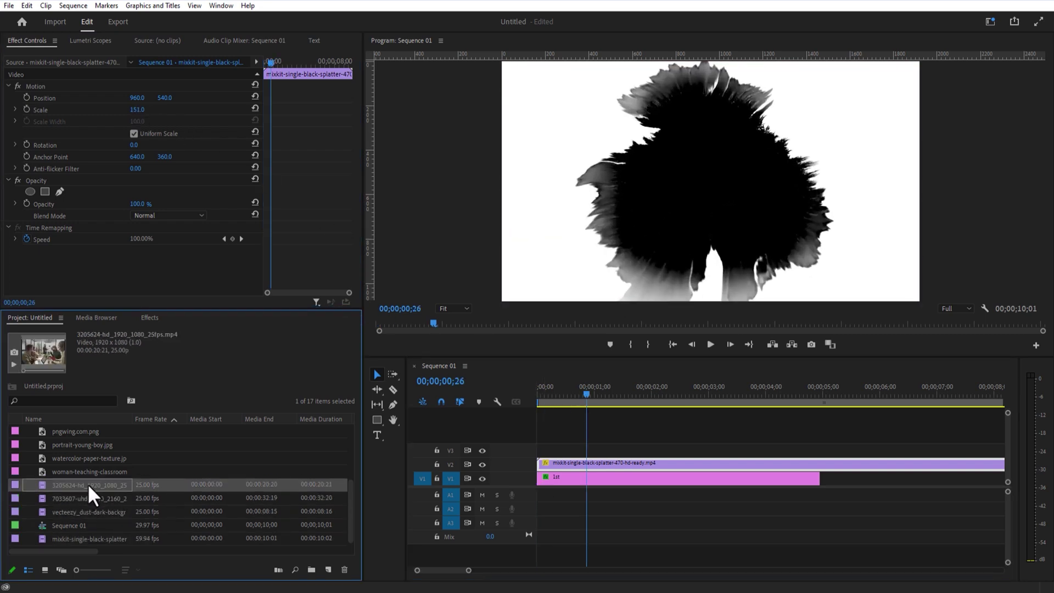
drag(87, 483, 546, 451)
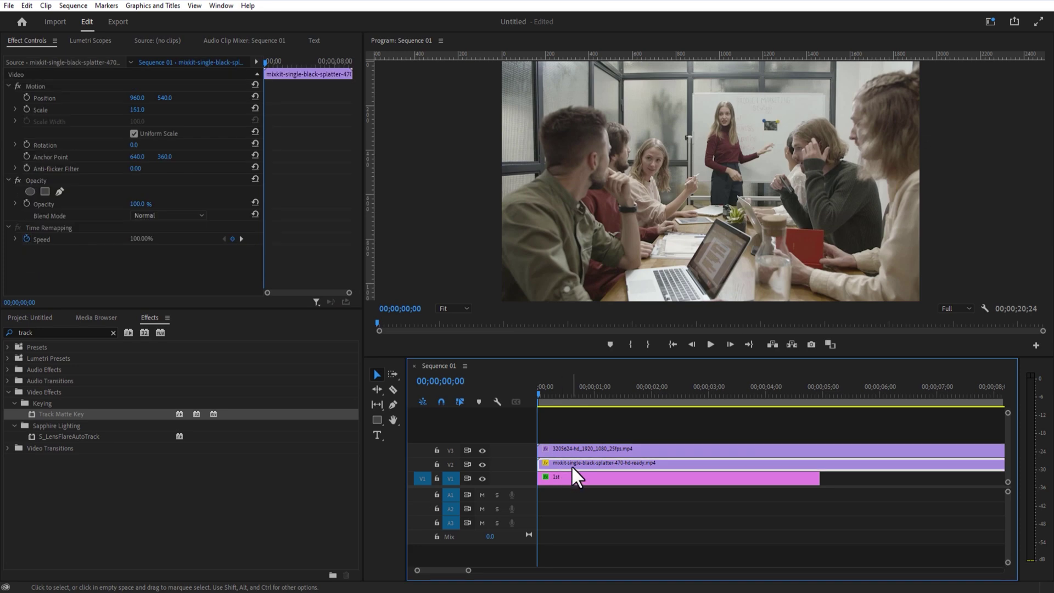
mouse_move(572, 467)
mouse_down()
mouse_move(578, 449)
mouse_move(574, 468)
mouse_move(565, 443)
mouse_move(566, 453)
mouse_up()
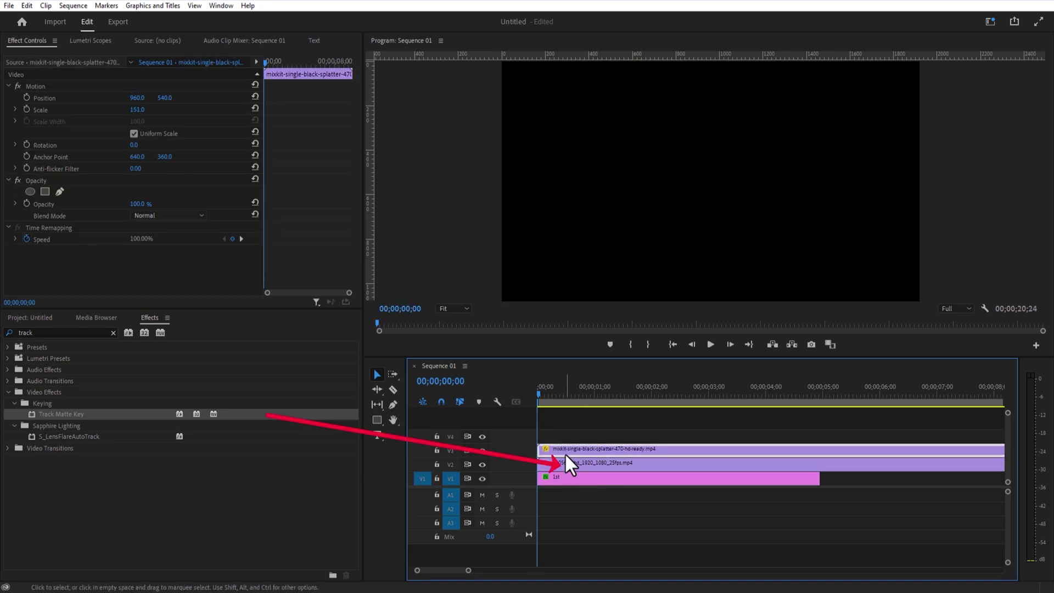
Apply Track Matte Key to the 3205624 meeting clip with Video 3 as its matte.
click(589, 466)
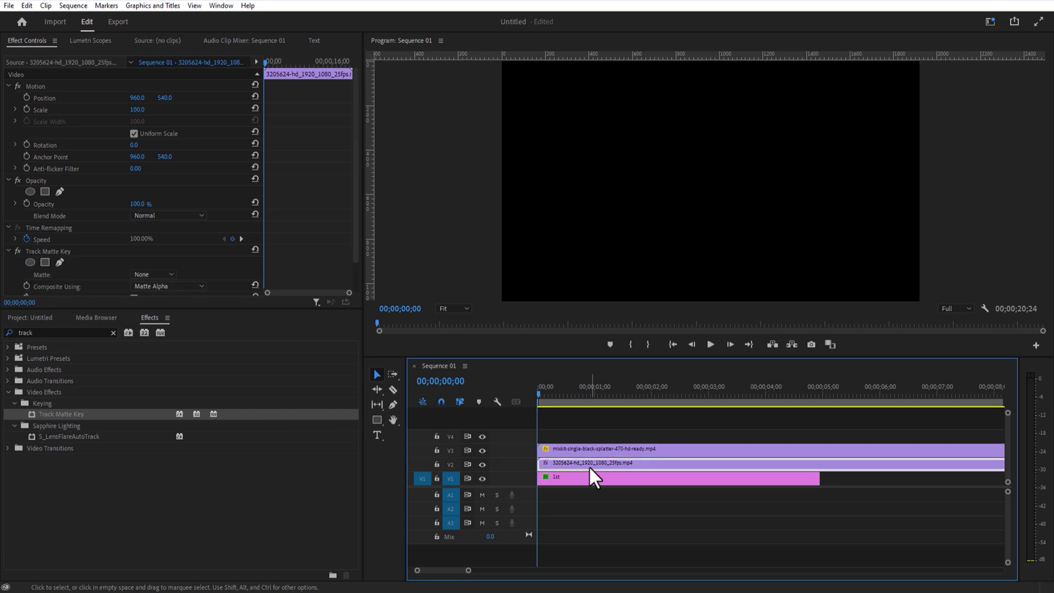
click(160, 273)
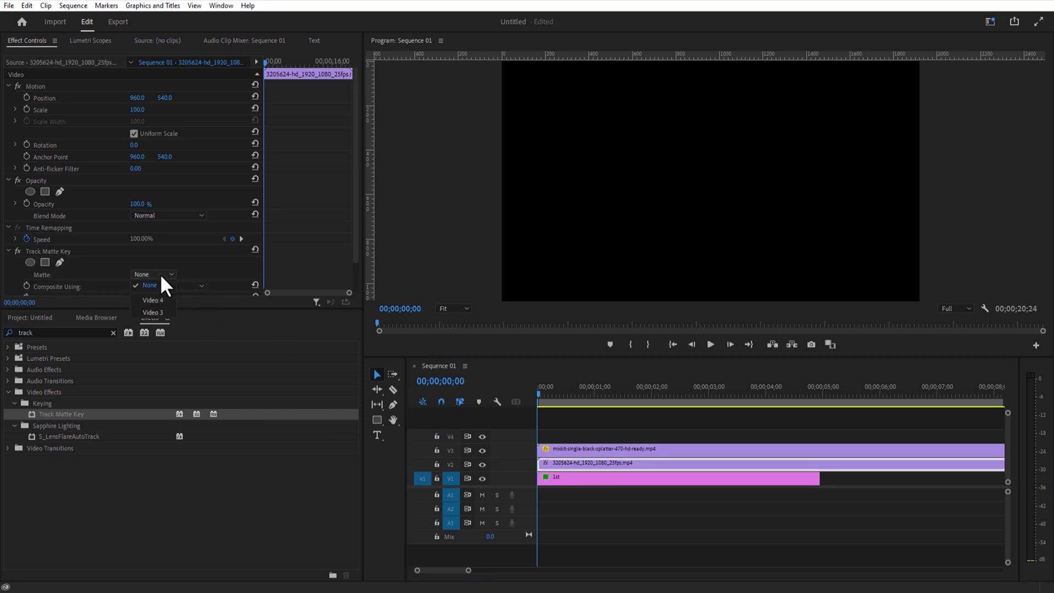
click(152, 313)
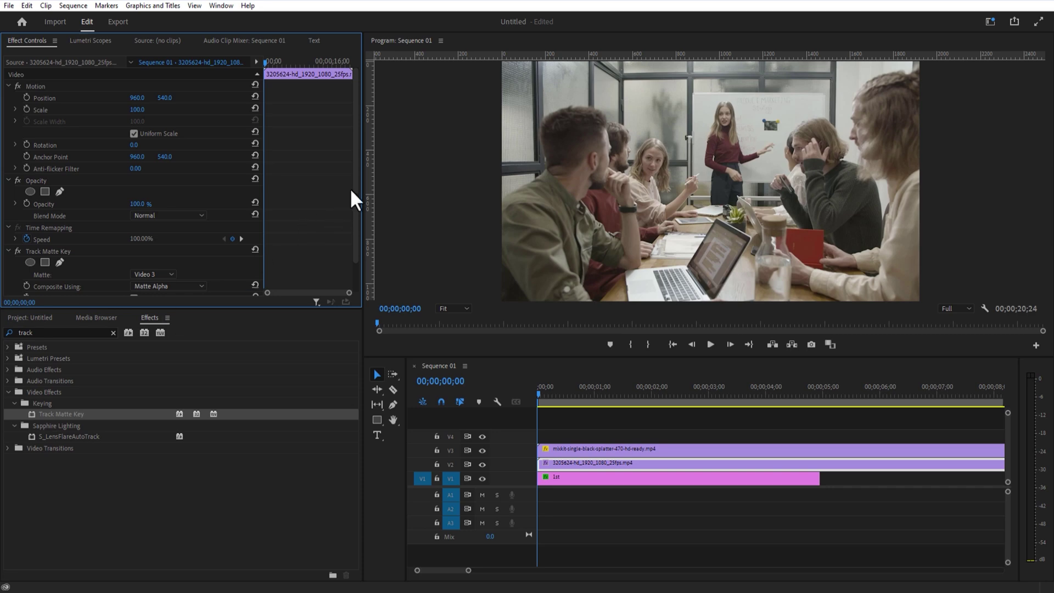
Make the meeting clip's Track Matte Key composite using Matte Luma and turn on Reverse.
scroll(283, 250, down, 2)
click(167, 253)
click(174, 271)
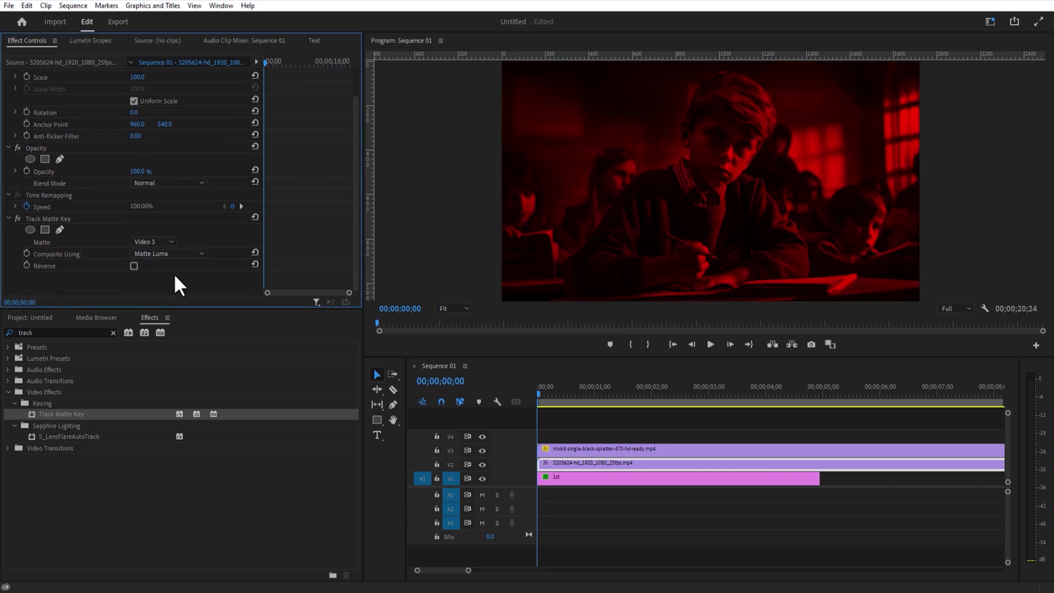
click(133, 266)
drag(545, 394, 662, 451)
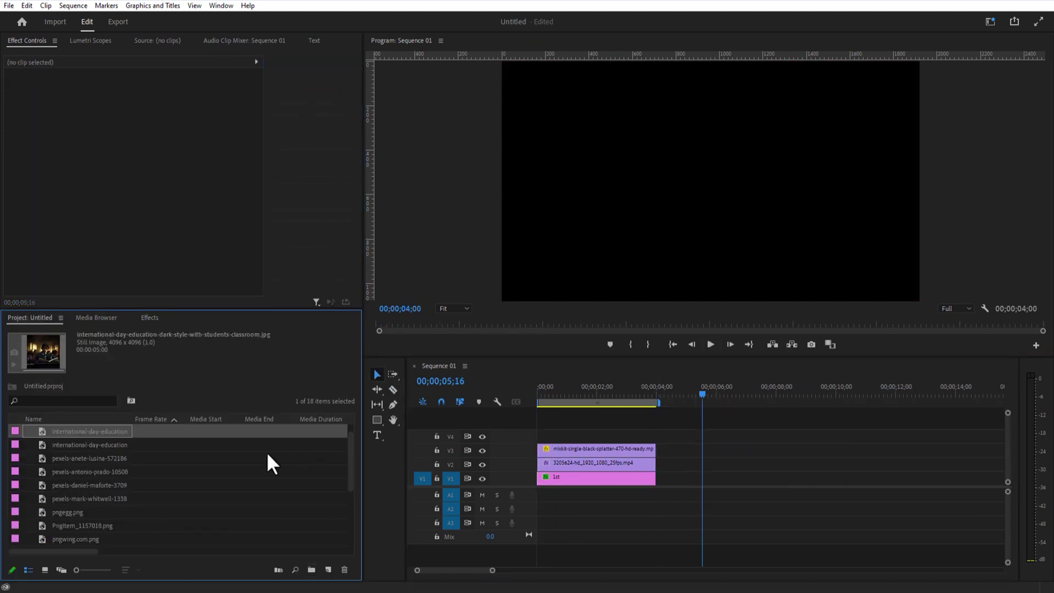
Place international-day-education-dark-style-with-students-classroom.jpg on V1 right after the 1st clip, with Scale 250 and Position 439, 1682.
drag(85, 434, 660, 480)
click(659, 395)
drag(167, 98, 790, 94)
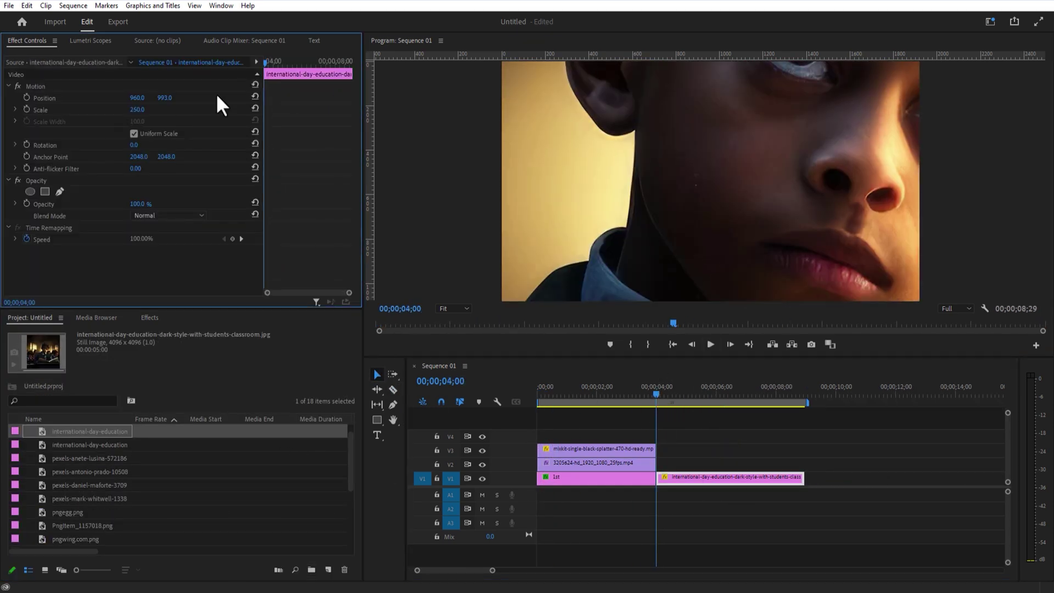
Start Position and Scale keyframes at the beginning of the new classroom image clip.
click(657, 397)
click(656, 397)
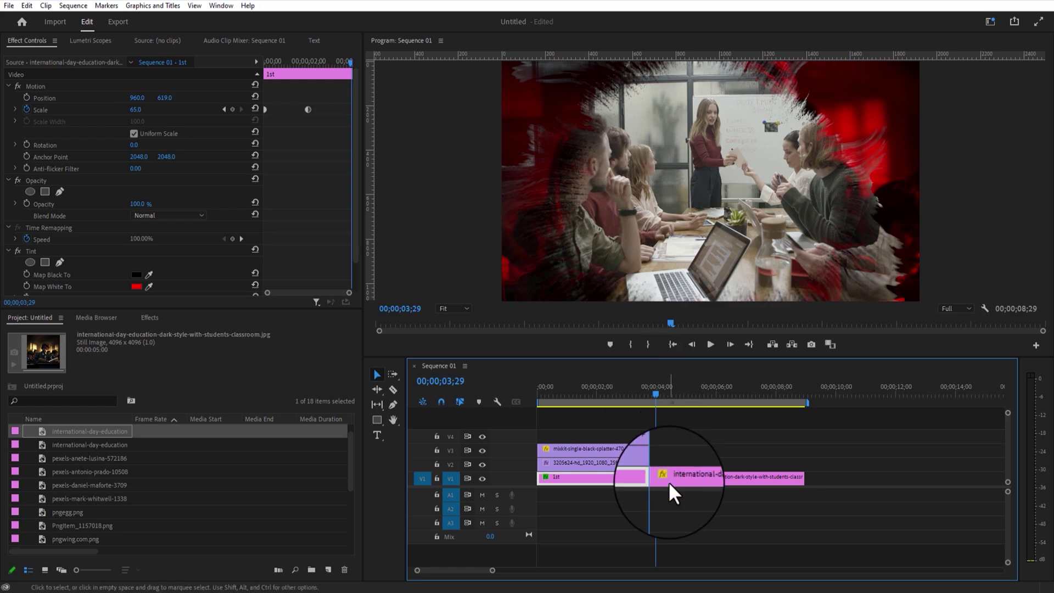
click(27, 98)
click(26, 109)
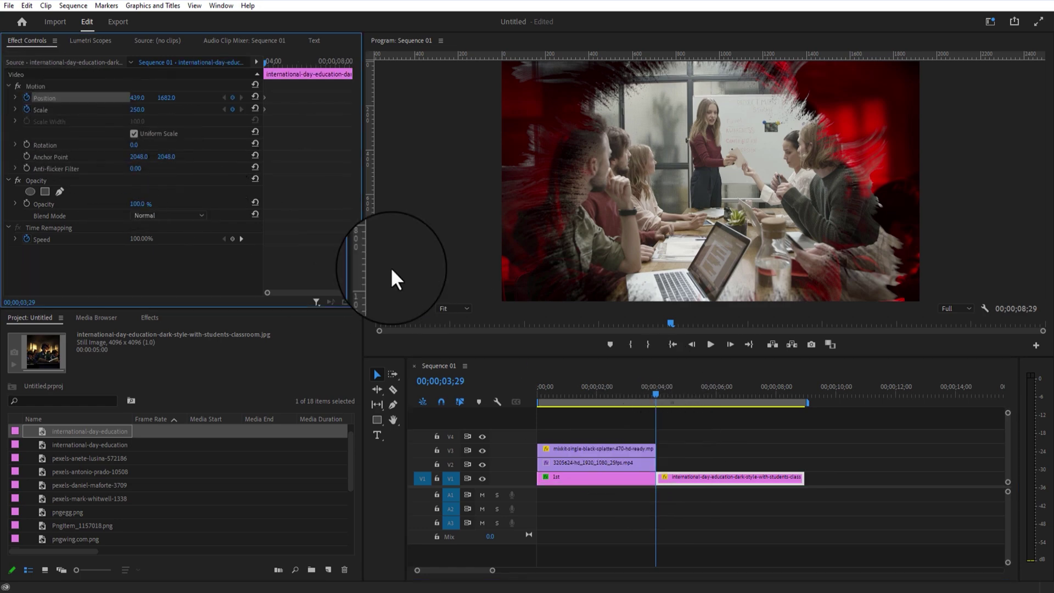
At 00;00;04;10, keyframe the classroom image's Scale at 55 and its Position at 848, 686.
drag(658, 394, 666, 397)
mouse_move(137, 109)
mouse_down()
mouse_move(174, 109)
mouse_move(154, 98)
mouse_up()
drag(165, 97, 186, 97)
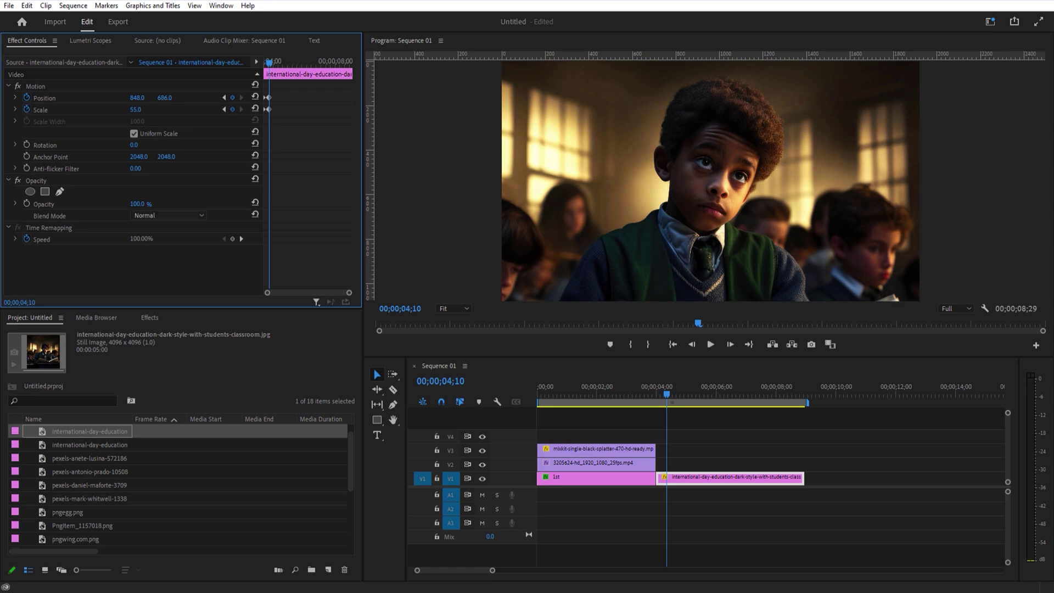
Play back the classroom image's zoom animation from just before the cut at four seconds.
click(675, 450)
click(657, 394)
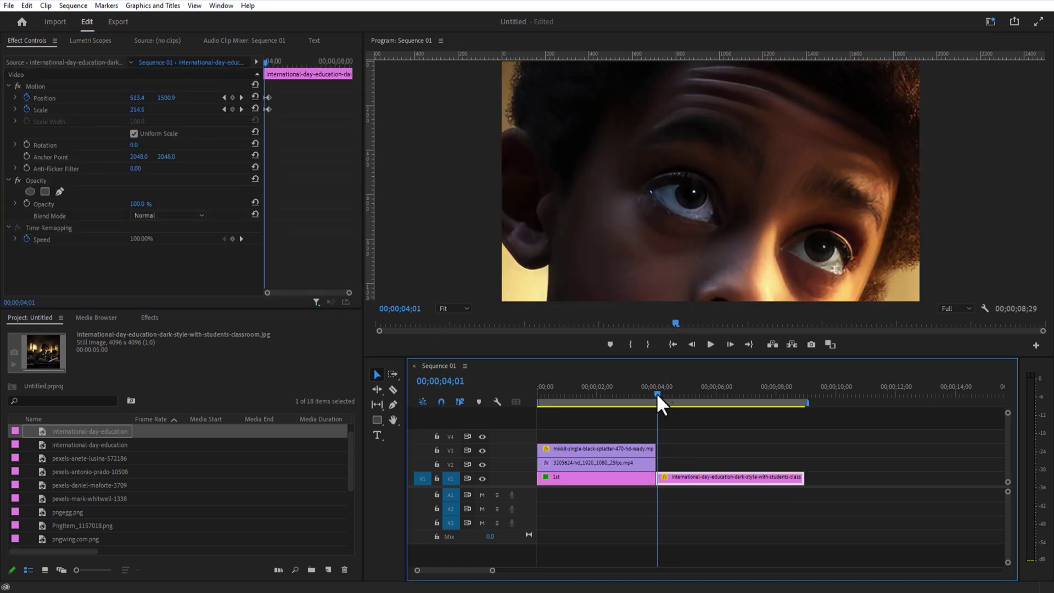
key(Left)
key(Left)
click(715, 348)
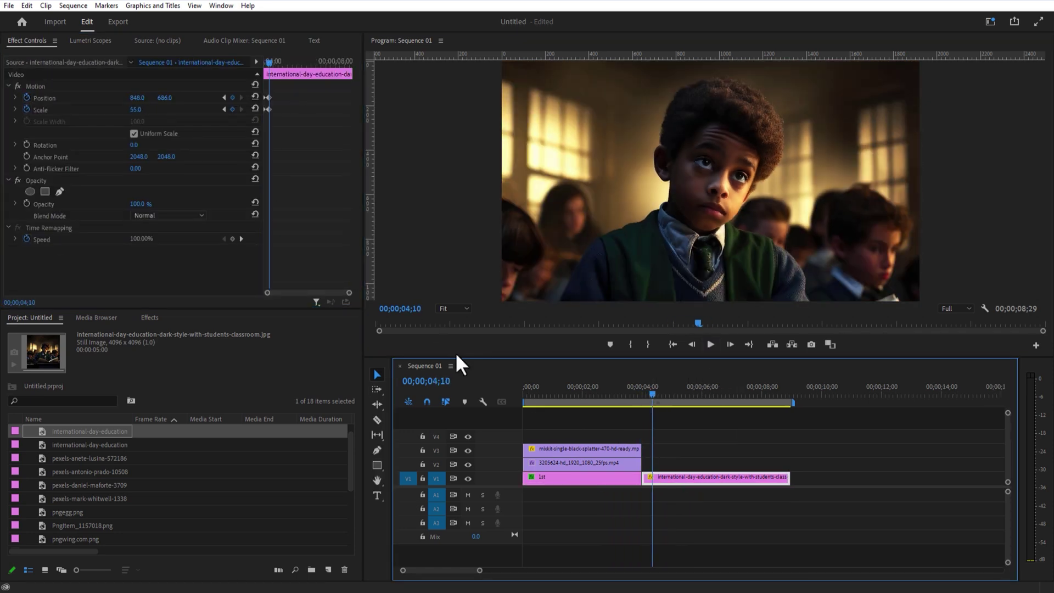
Draw a Pen opacity mask around the foreground boy's head and shoulders on the classroom image clip.
click(30, 191)
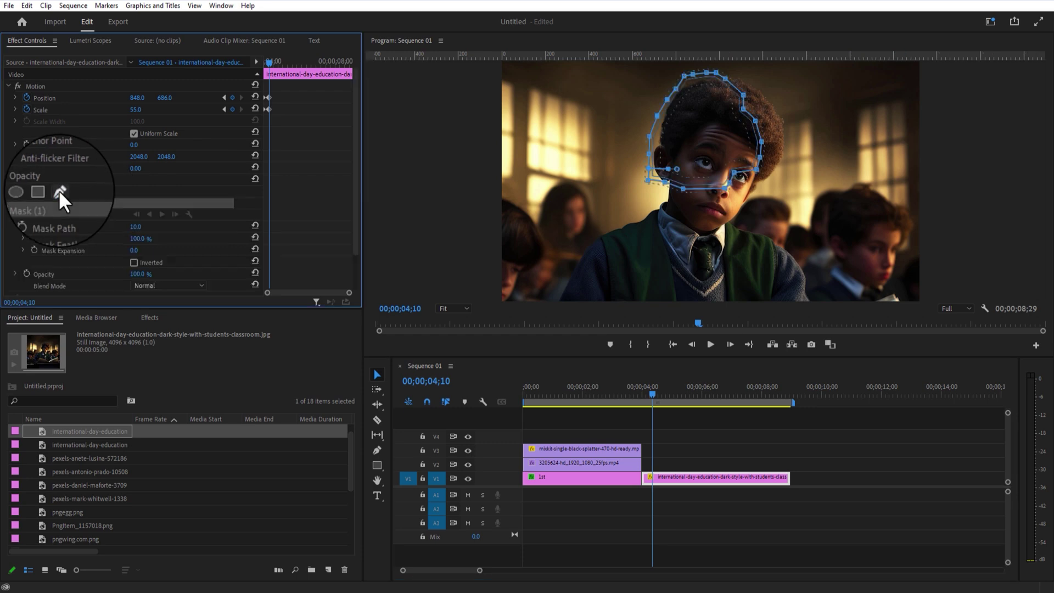
click(559, 300)
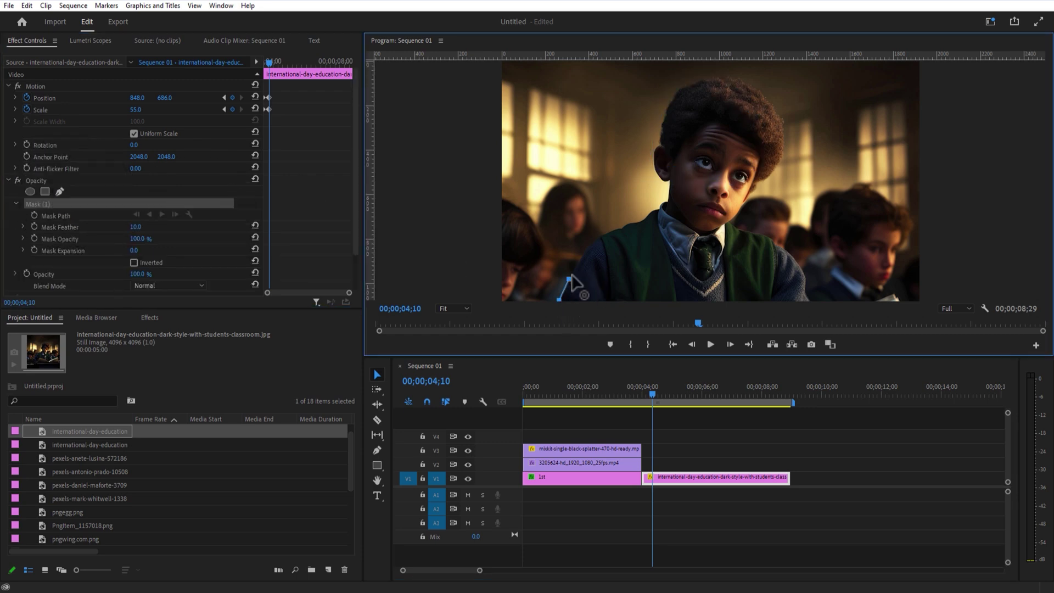
click(578, 262)
click(598, 237)
click(641, 222)
click(657, 174)
click(678, 91)
click(772, 105)
click(740, 205)
click(809, 300)
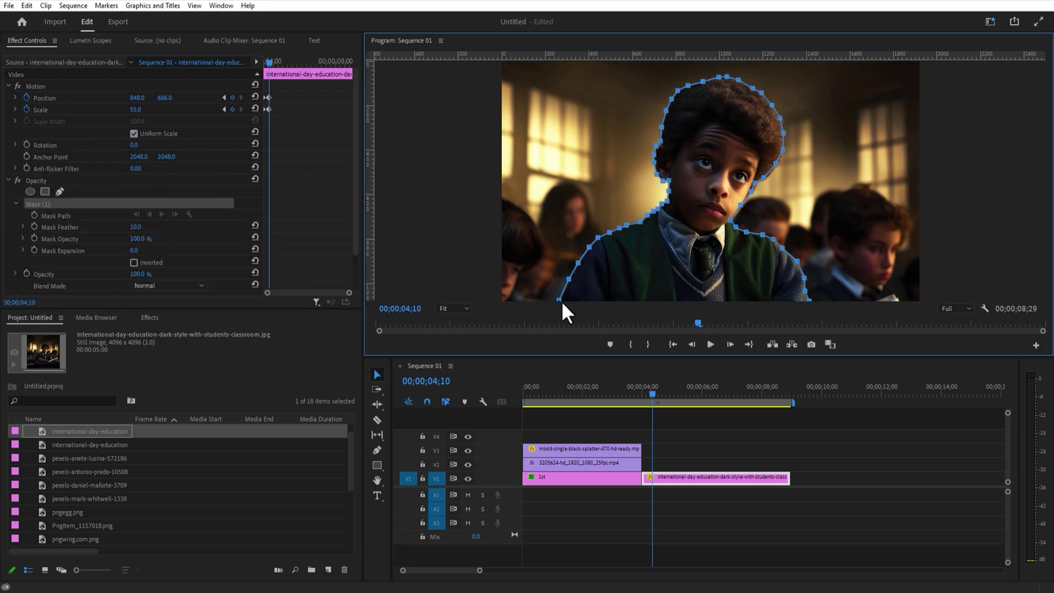
Duplicate the masked classroom clip onto V2 and delete the mask from the copy on V1.
drag(687, 477, 677, 464)
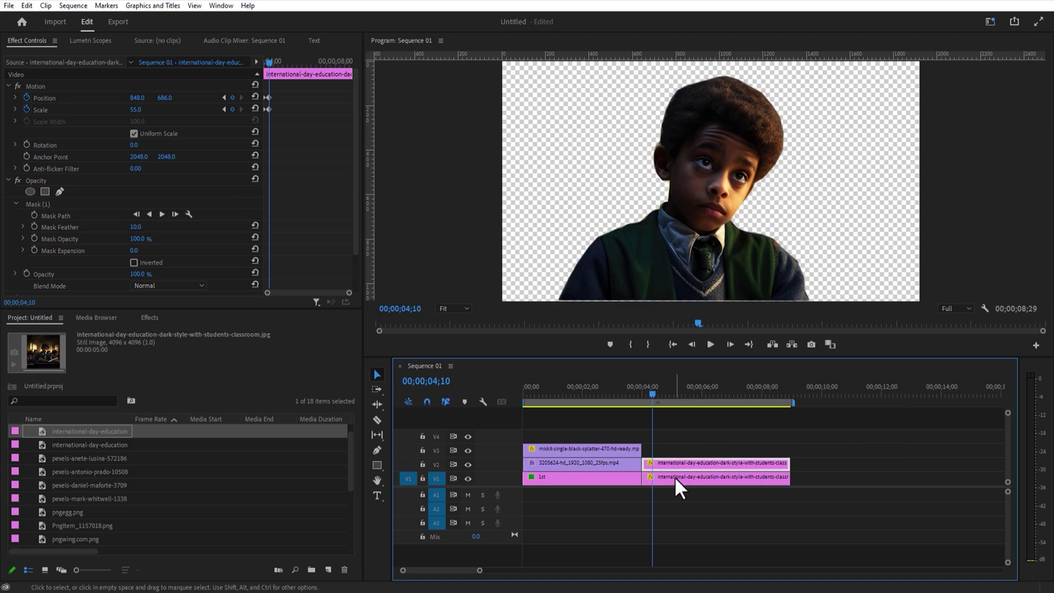
key(Delete)
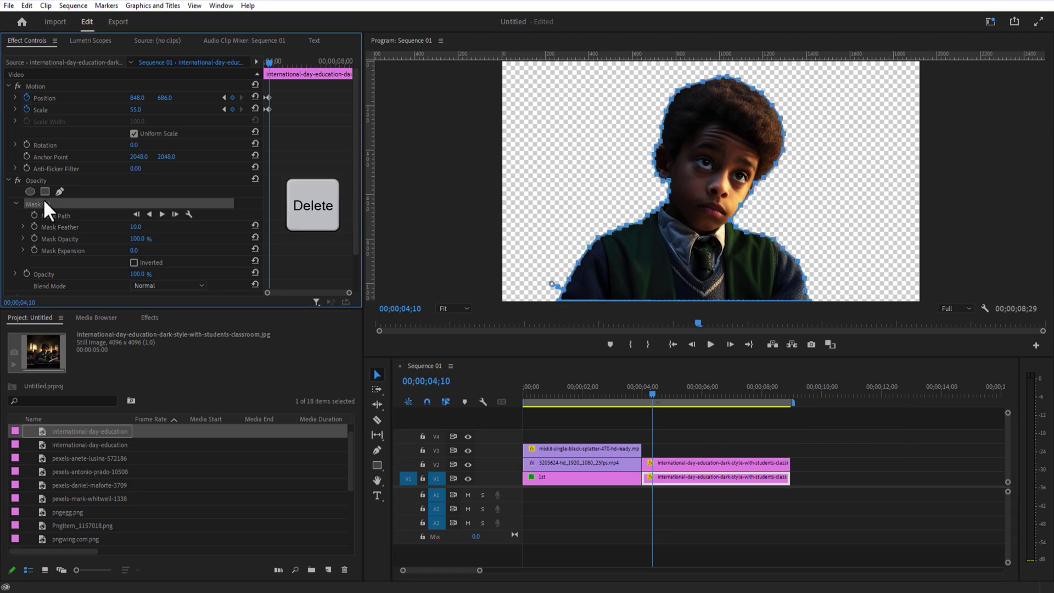
Rename the unmasked V1 classroom clip as no mask and the masked V2 clip as mask.
right_click(673, 461)
click(716, 528)
text(no mask)
key(Return)
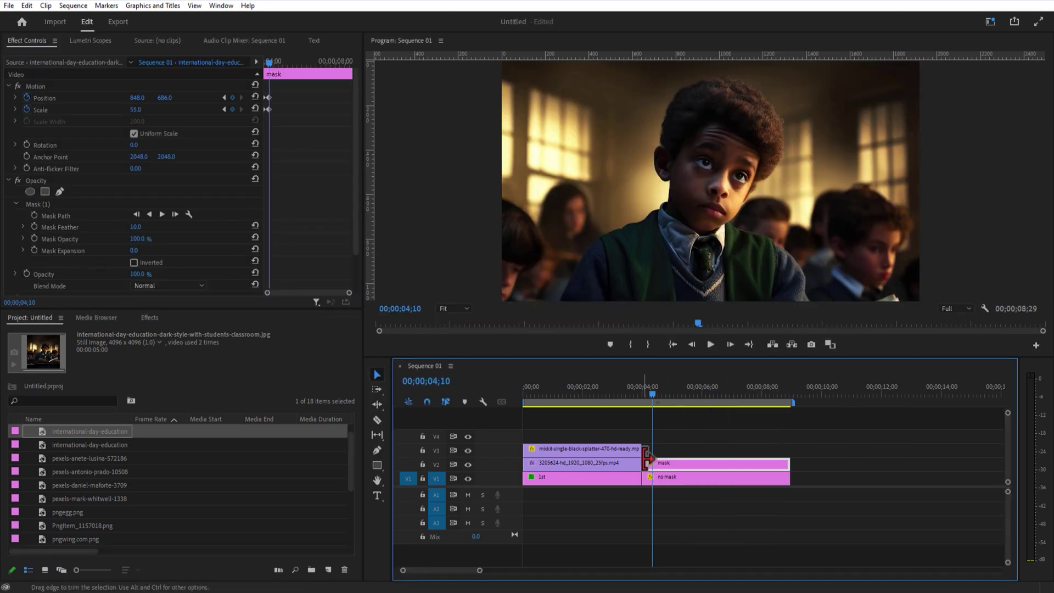
Stack pngwing.com.png on V3 beneath the mask clip on V4, leaving V2 free above the no mask clip.
drag(658, 464, 662, 449)
scroll(83, 494, down, 2)
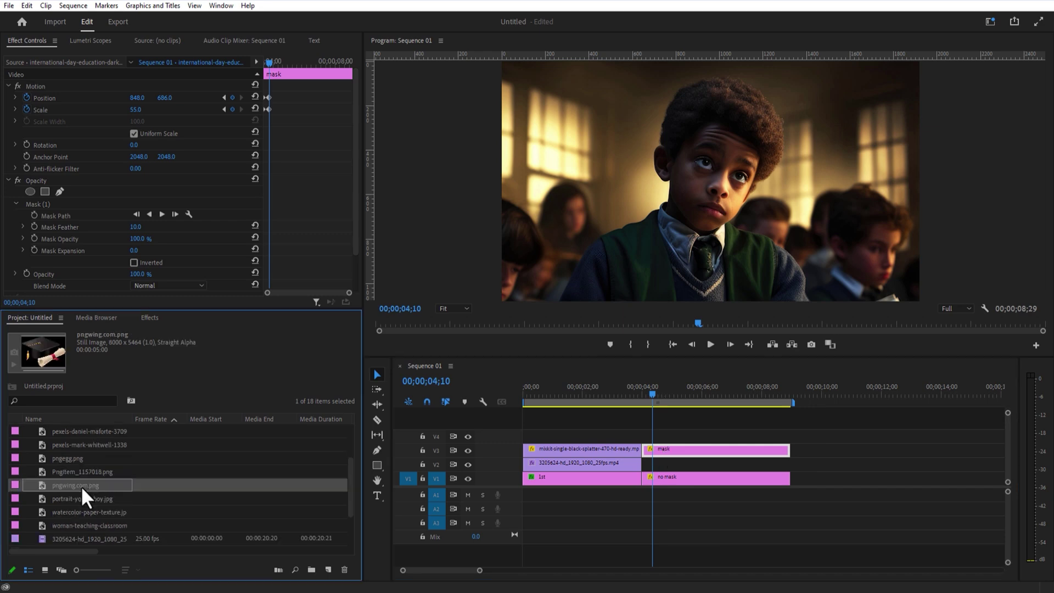
drag(82, 485, 649, 466)
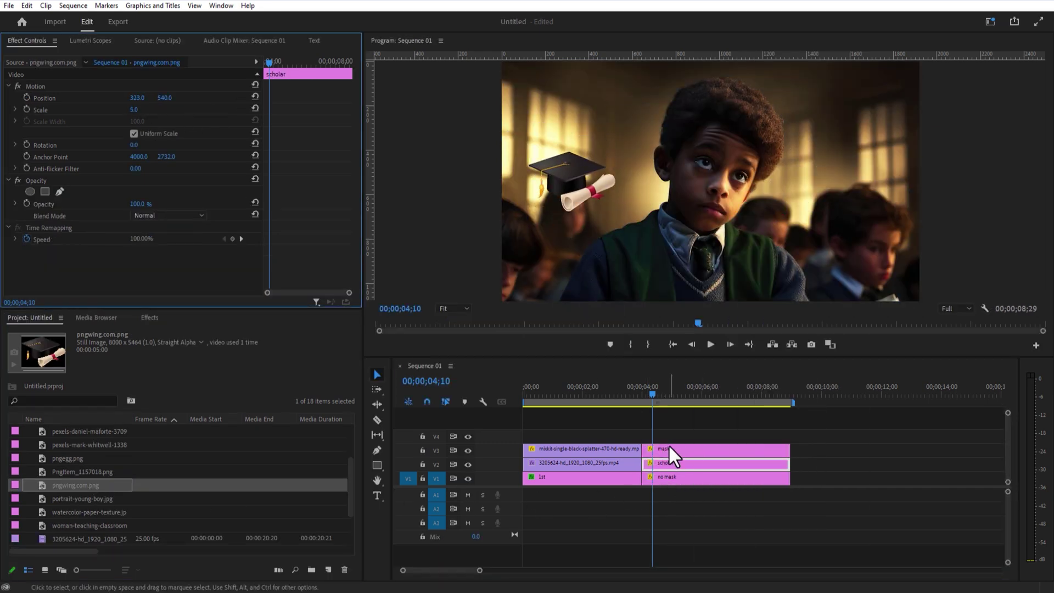
drag(668, 444, 669, 451)
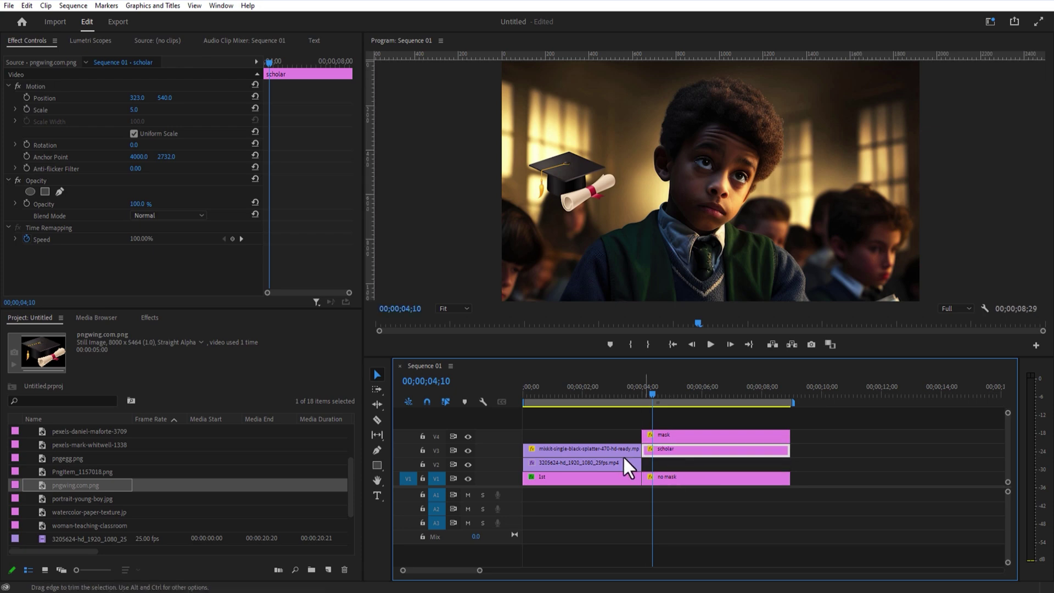
Draw a circle with the Ellipse tool around the graduation cap and place its graphic clip on V2 beneath the scholar clip.
drag(376, 465, 428, 478)
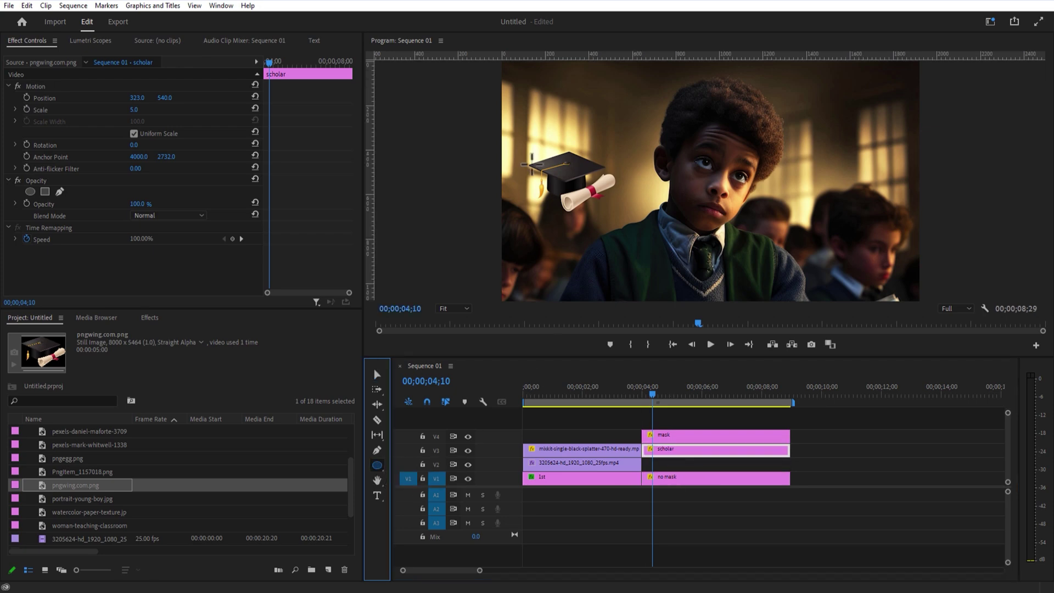
drag(521, 134, 616, 225)
key(v)
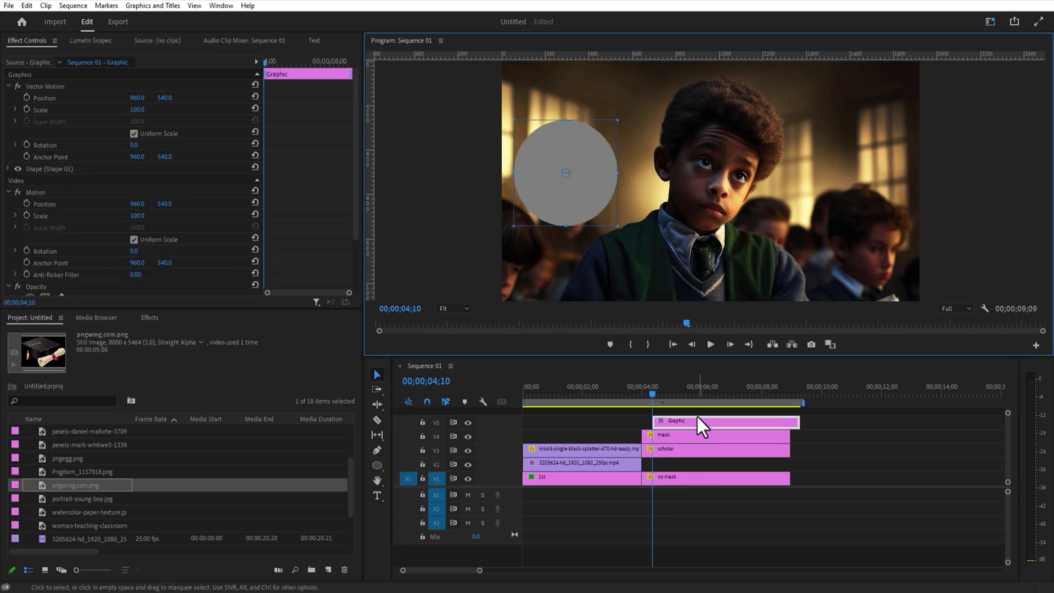
mouse_move(696, 422)
mouse_down()
mouse_move(689, 468)
mouse_move(708, 479)
mouse_up()
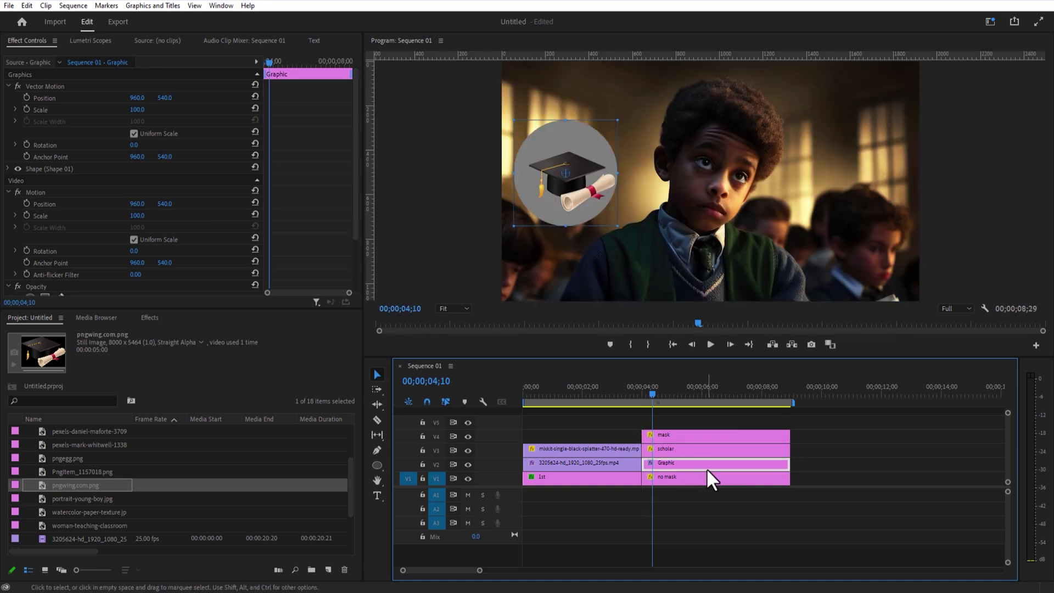
Change the circle shape's fill colour to white.
click(47, 164)
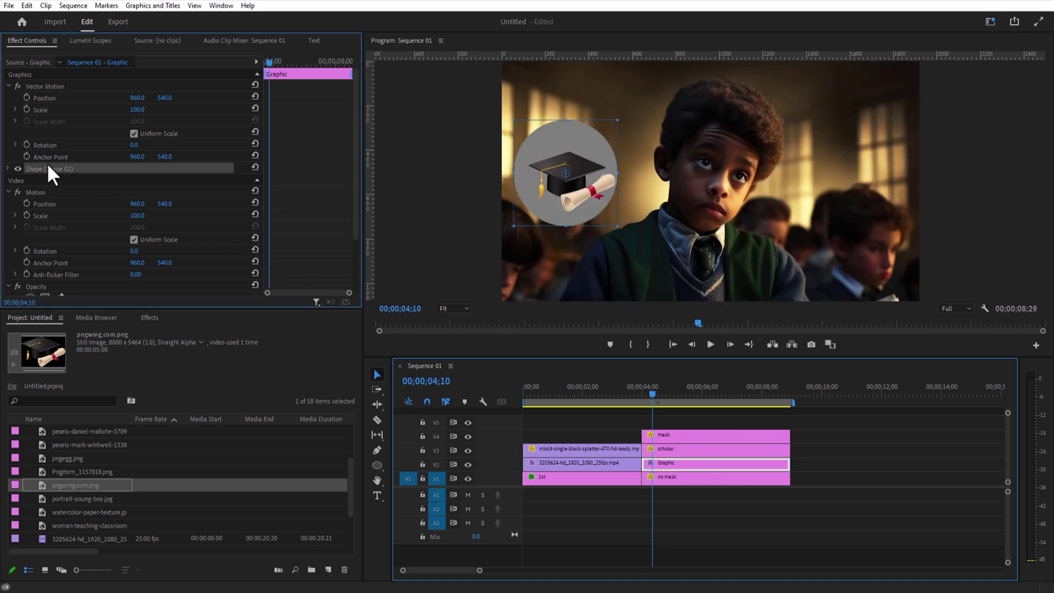
click(8, 167)
click(62, 236)
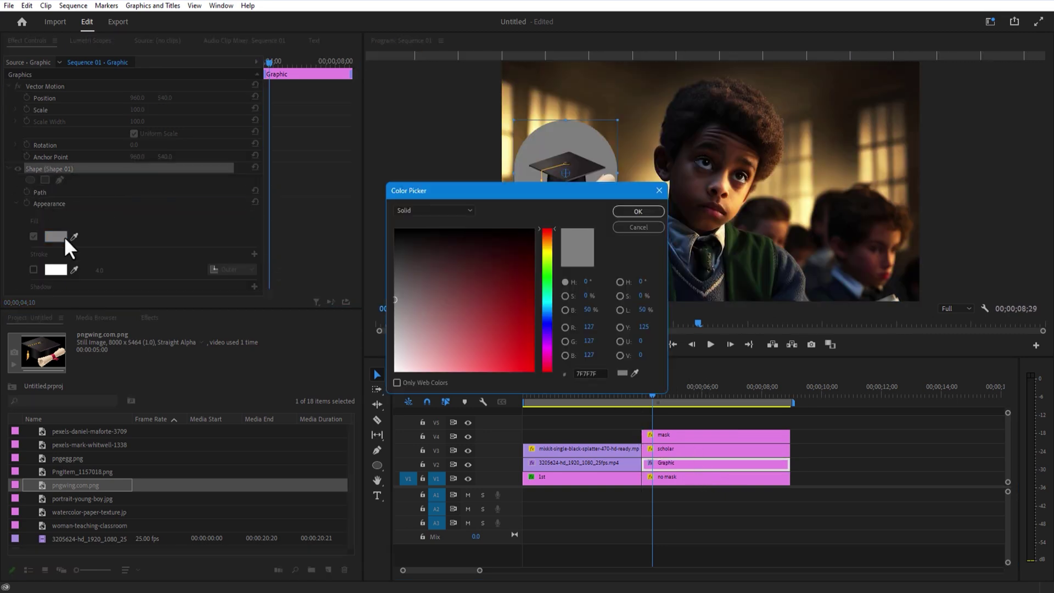
click(395, 372)
click(625, 213)
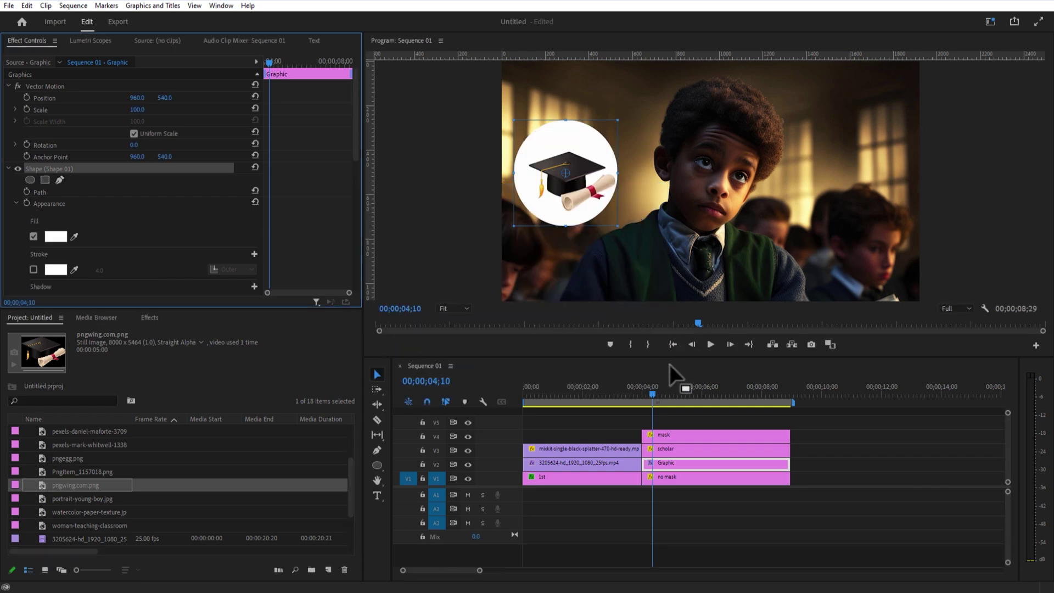
Nest the graduation cap and circle clips together as scholar, and move the mask clip down to V3.
drag(802, 442, 760, 468)
right_click(722, 465)
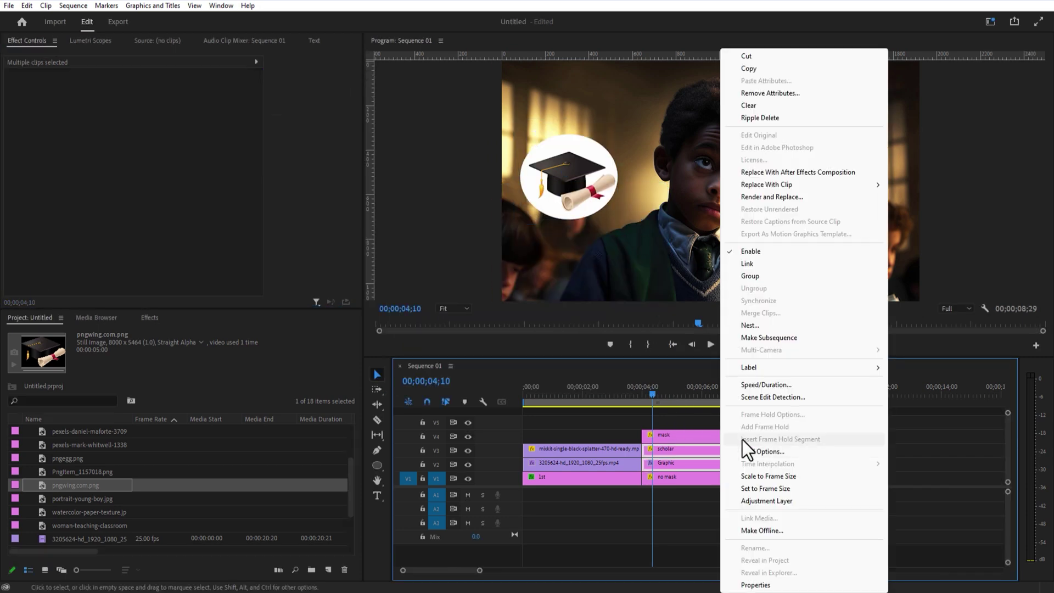
click(753, 325)
text(scholar)
key(Return)
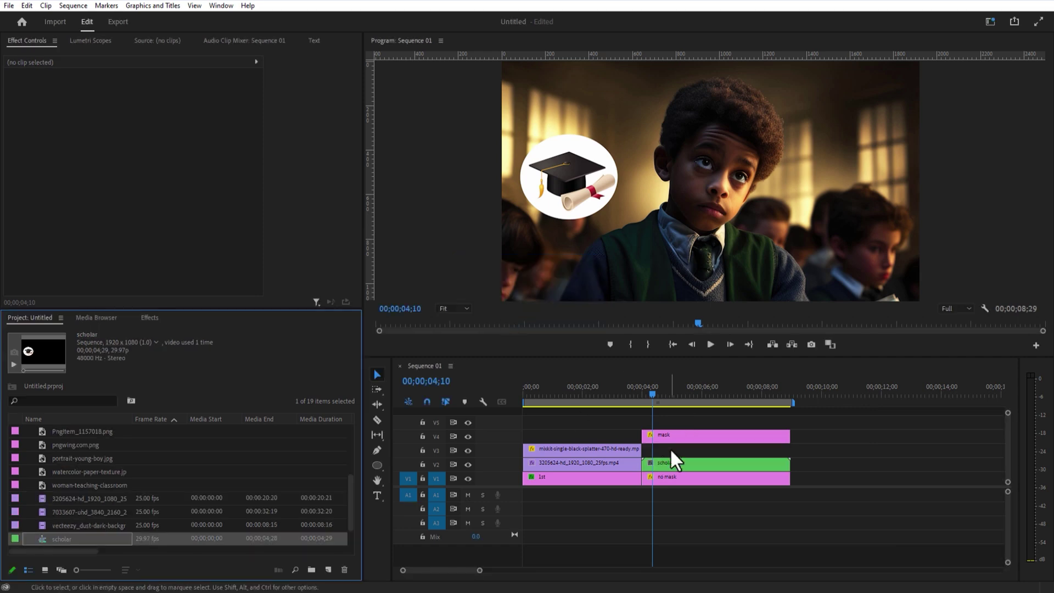
drag(672, 437, 669, 451)
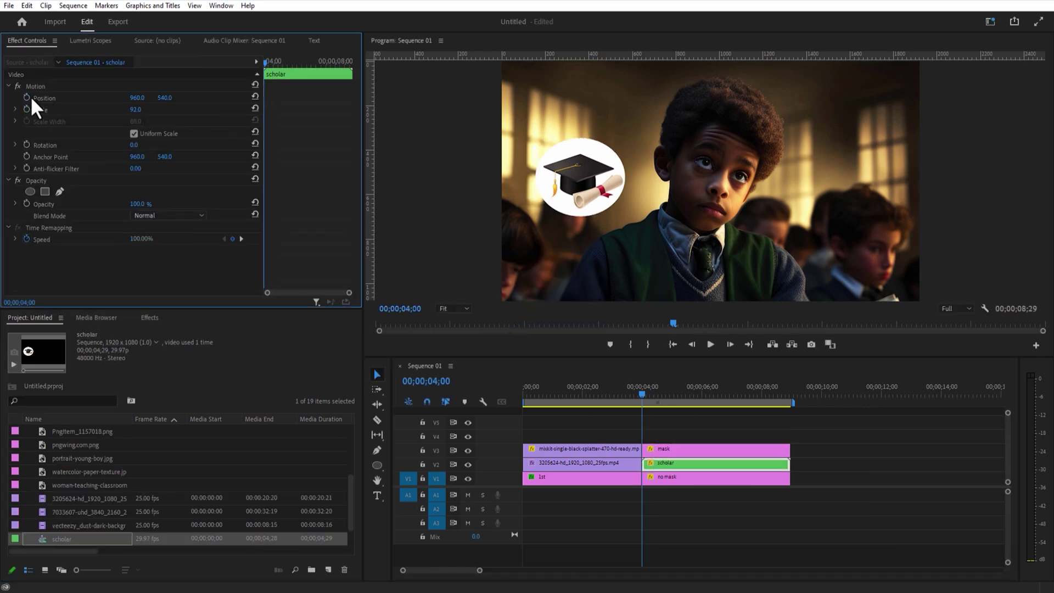
Keyframe the scholar clip's position at 960, 1169 at 00;00;04;15, so the graduation cap starts low behind the boy.
drag(160, 98, 330, 98)
drag(643, 394, 657, 394)
drag(265, 98, 273, 98)
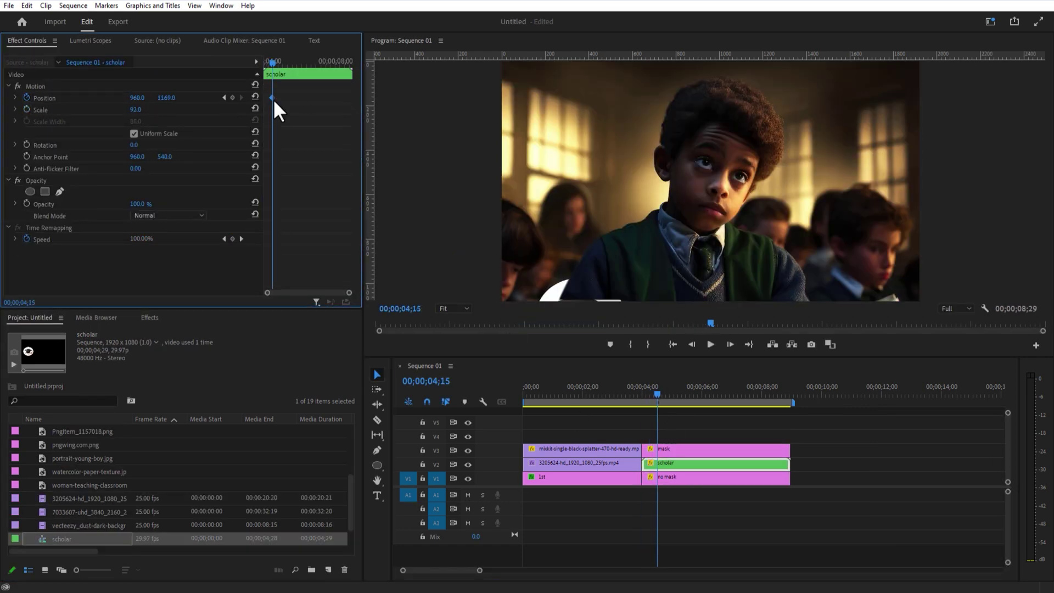
Scale the scholar clip to 55 and keyframe its raised position at 814, 515 at 00;00;04;20.
drag(139, 98, 229, 99)
drag(164, 97, 54, 99)
mouse_move(136, 109)
mouse_down()
mouse_move(116, 110)
mouse_move(137, 110)
mouse_up()
drag(658, 394, 663, 396)
drag(165, 98, 99, 98)
drag(139, 98, 71, 98)
drag(276, 63, 269, 72)
Delete the surplus position keyframe from the scholar clip's motion.
click(36, 86)
drag(349, 292, 276, 292)
click(293, 98)
key(Delete)
drag(289, 293, 350, 293)
drag(651, 394, 662, 394)
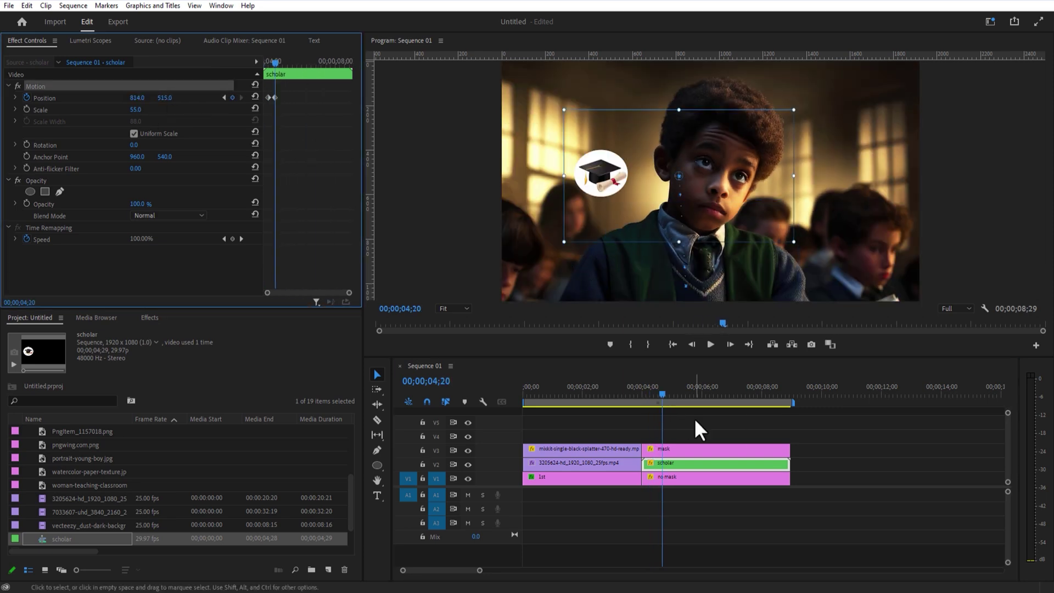
Move the mask clip up to V4 and place the black splatter clip on V3 above the scholar clip.
click(714, 449)
drag(380, 527, 679, 446)
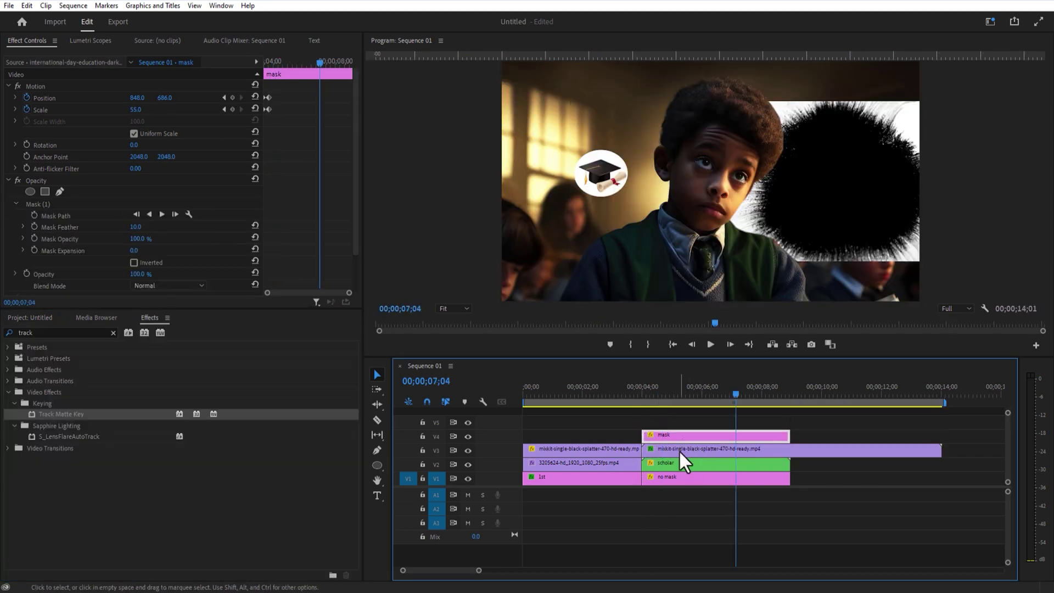
click(679, 450)
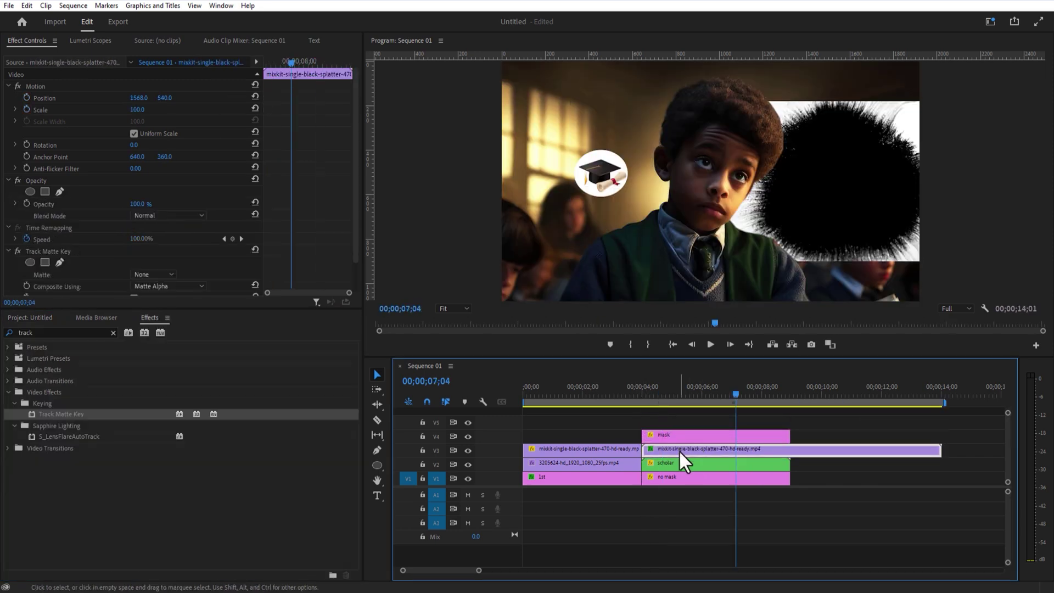
Trim the V3 splatter clip to end with the clips around it and nest it as clock.
click(655, 391)
right_click(674, 450)
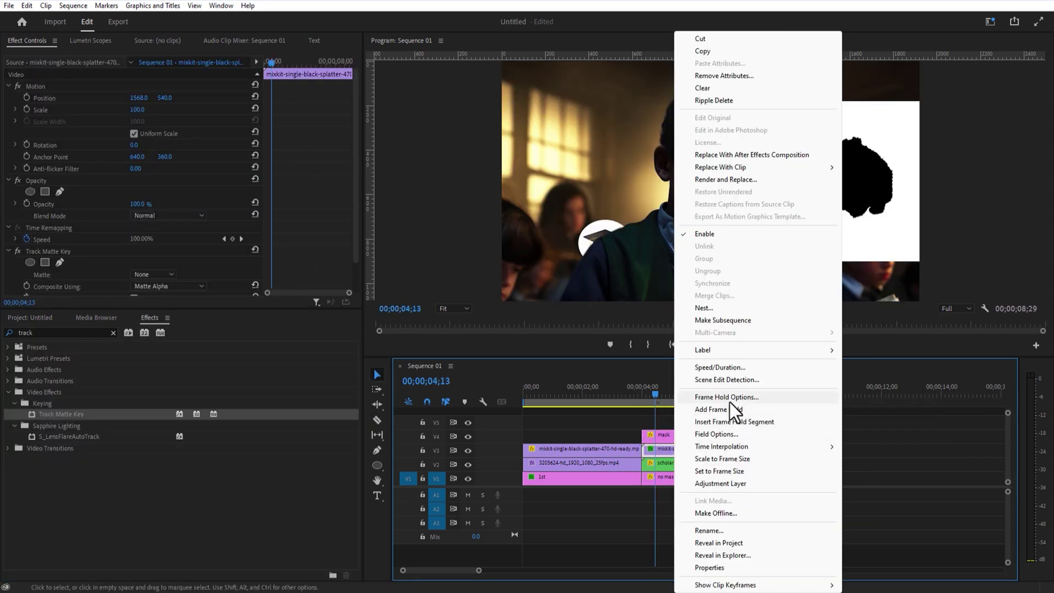
click(708, 314)
text(clock)
click(511, 308)
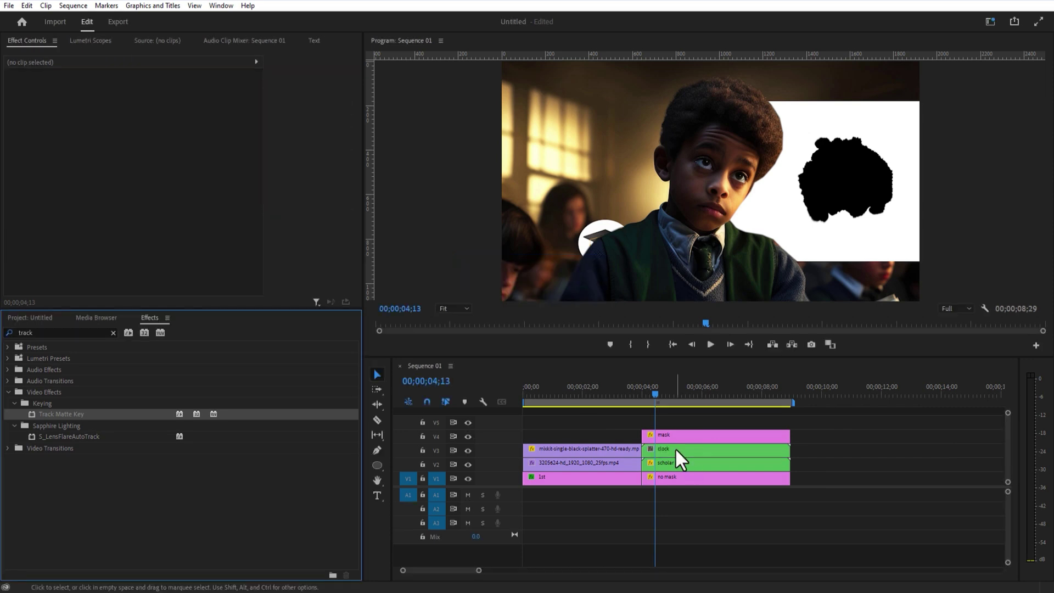
Inside the clock nest, place 7033607-uhd_3840_2160_25fps.mp4 on V2 beneath the splatter and scale it to 51.
double_click(674, 447)
click(39, 322)
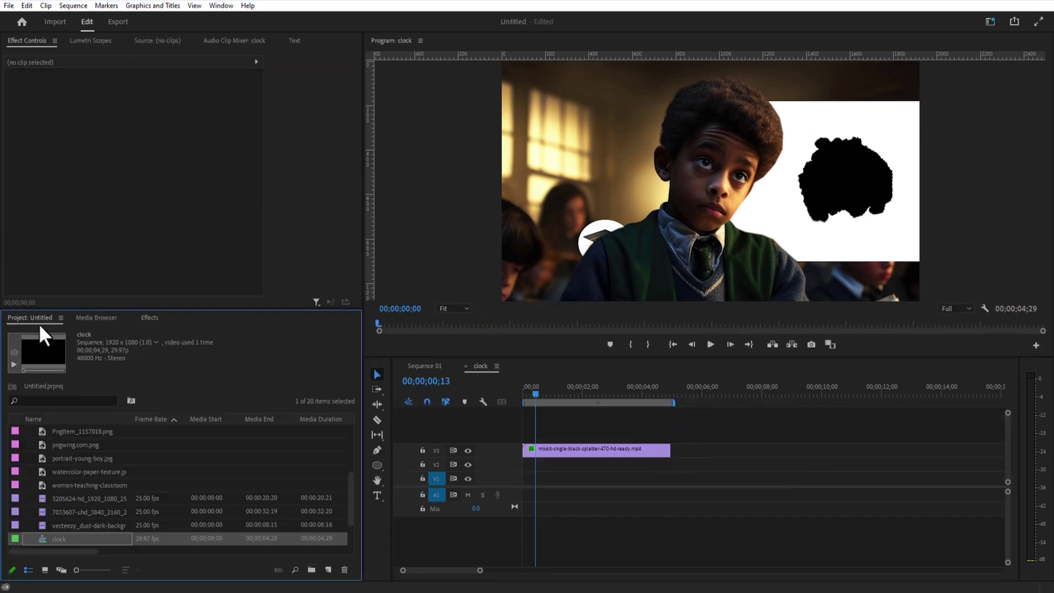
click(88, 513)
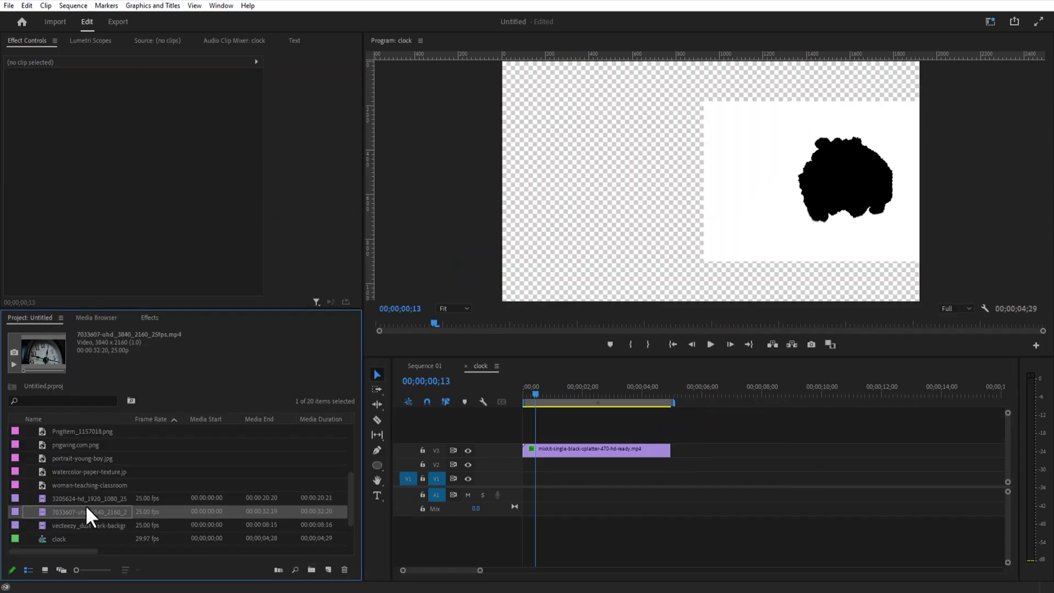
drag(86, 510, 527, 465)
drag(137, 110, 113, 110)
Trim the clock footage to the splatter clip's length and set the splatter's position to 947, 540 and scale to 153.
drag(535, 394, 563, 394)
key(ctrl+k)
click(711, 465)
key(Delete)
click(599, 450)
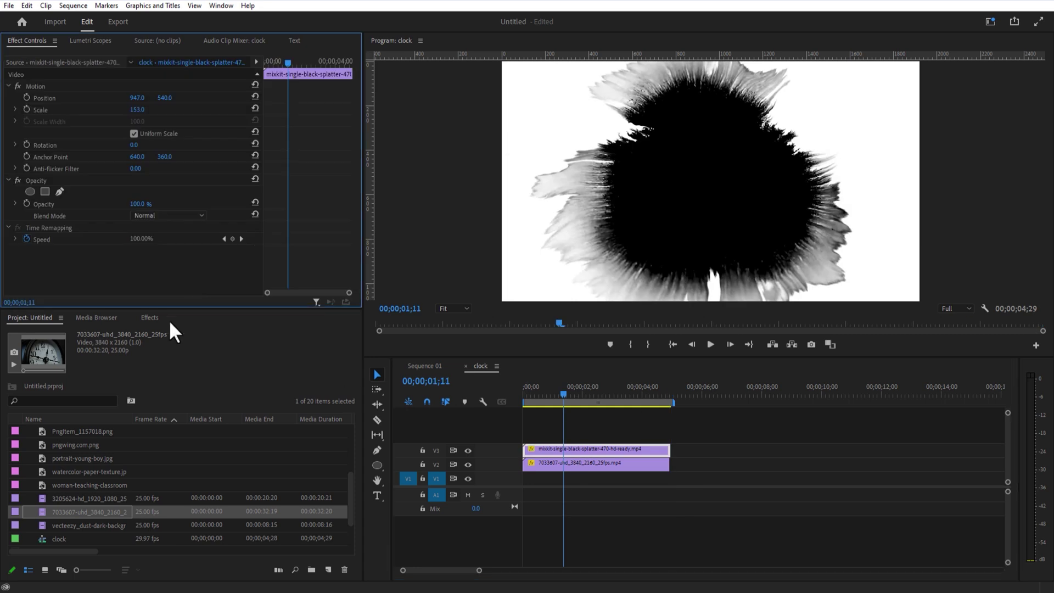
Apply Track Matte Key to the clock footage with Video 3 as matte, composited using Matte Luma and reversed.
click(150, 319)
drag(60, 415, 546, 464)
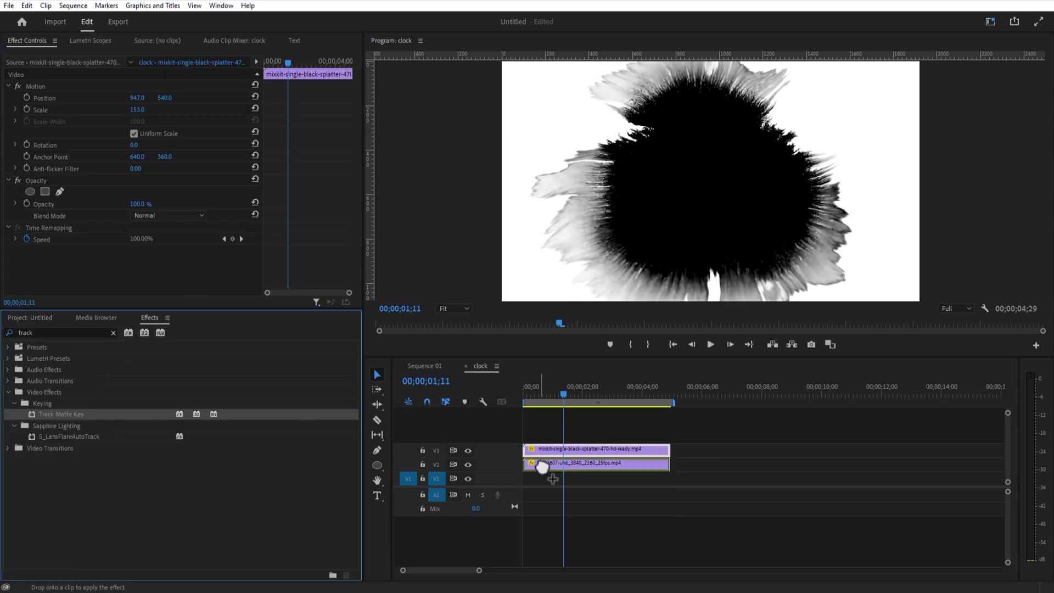
scroll(356, 231, down, 1)
click(160, 243)
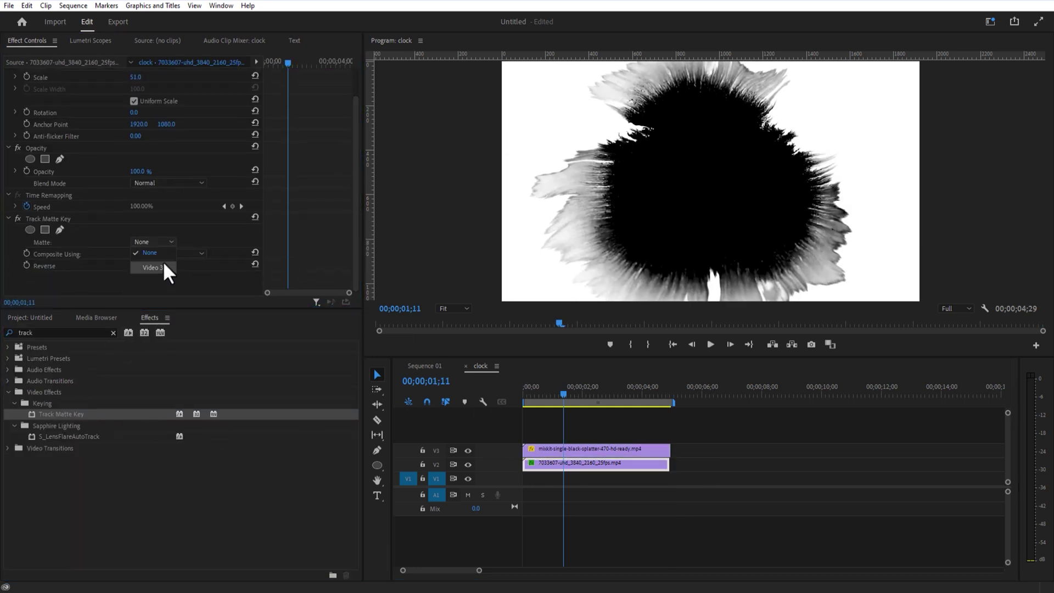
click(163, 267)
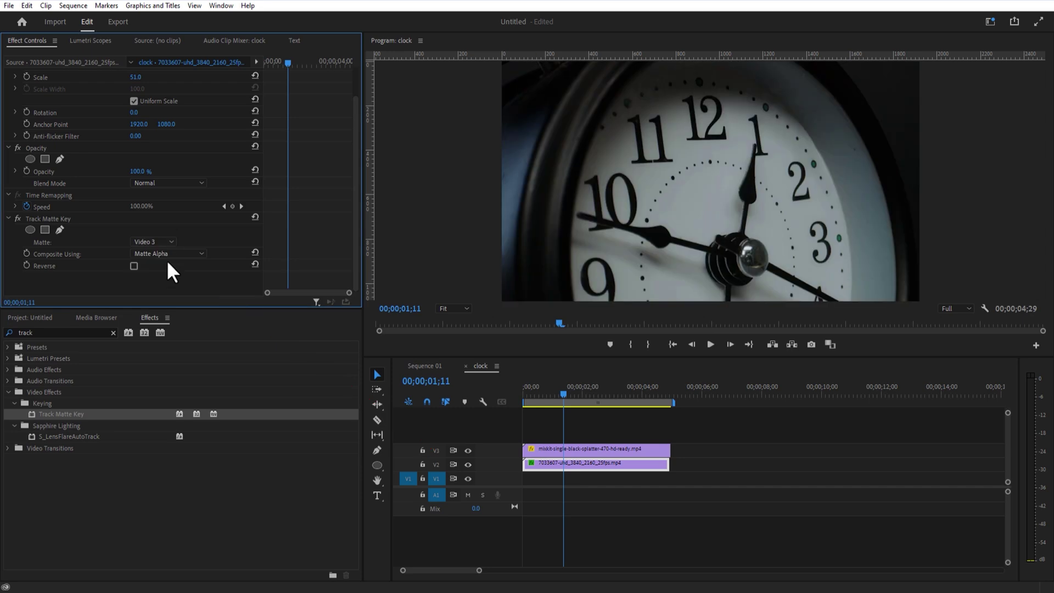
click(167, 255)
click(144, 266)
click(134, 266)
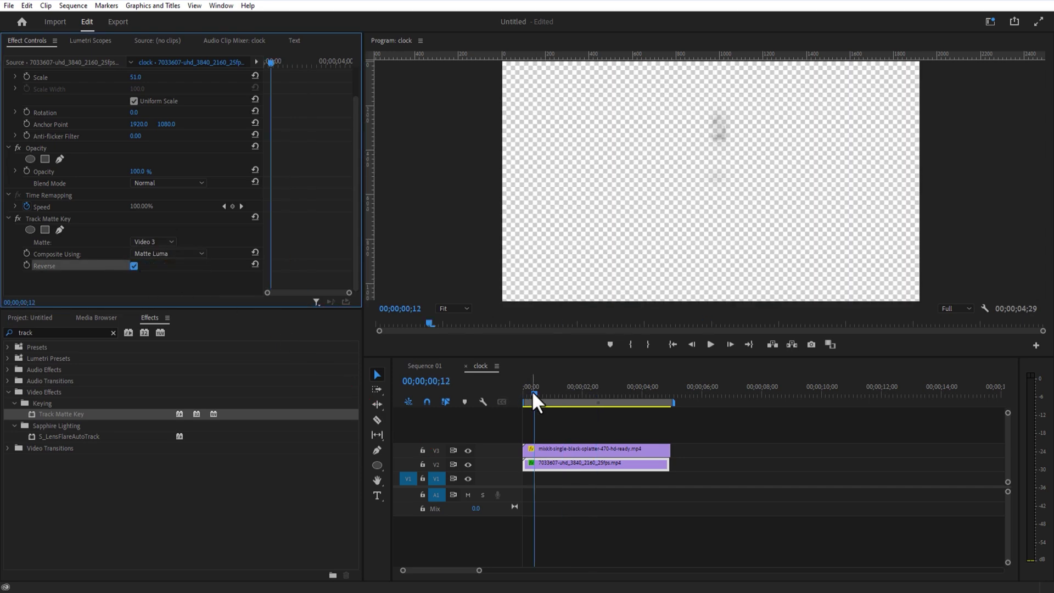
In Sequence 01, shift the clock clip to start at about 00;00;04;20 and set its scale to 60 and position to 1590, 540.
drag(532, 392, 725, 395)
click(433, 366)
key(=)
drag(769, 451, 799, 450)
drag(727, 394, 756, 395)
drag(136, 110, 182, 98)
drag(757, 394, 784, 458)
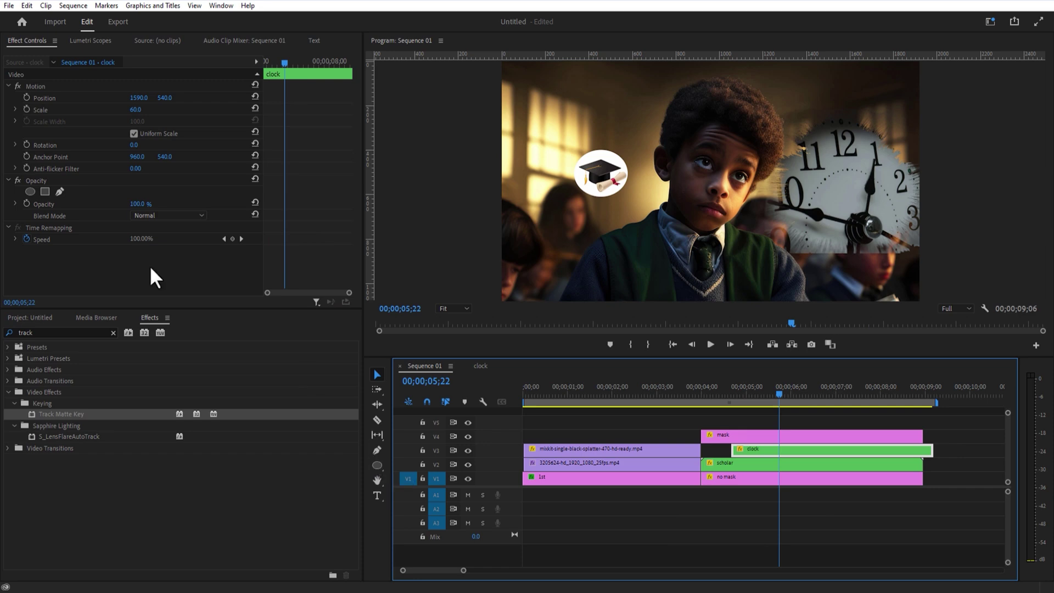
Add an elliptical opacity mask around the clock face on the clock clip and increase its mask feather.
click(27, 191)
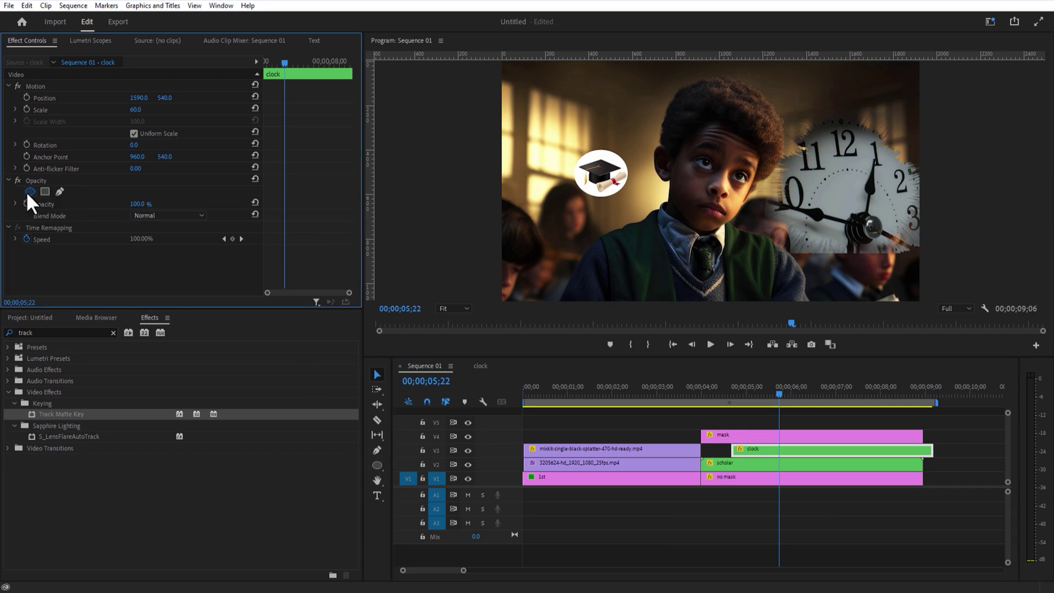
drag(813, 181, 874, 194)
drag(846, 144, 846, 99)
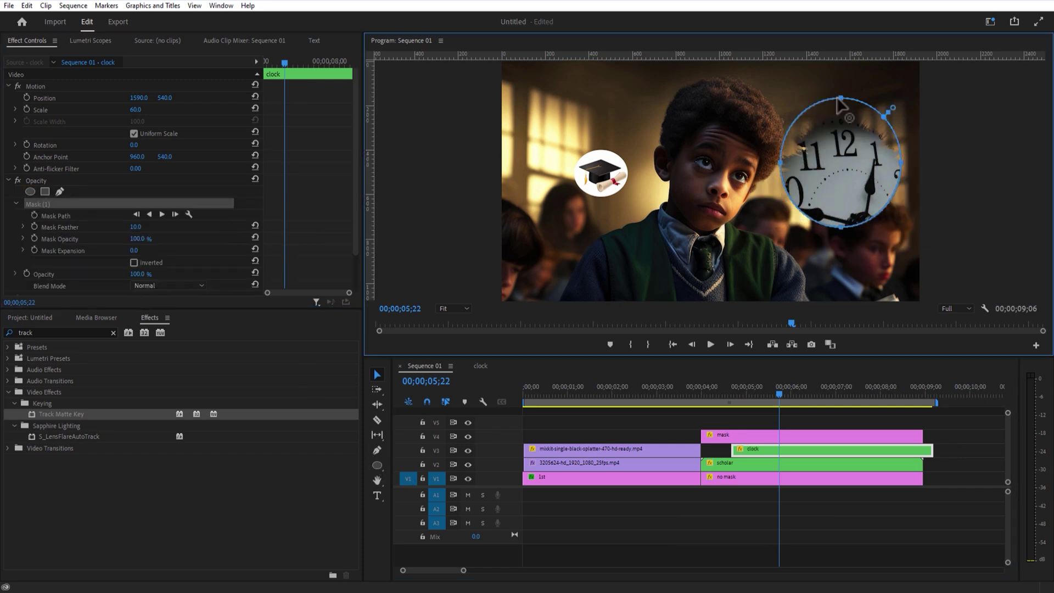
drag(835, 227, 835, 246)
drag(900, 178, 918, 179)
drag(780, 166, 761, 165)
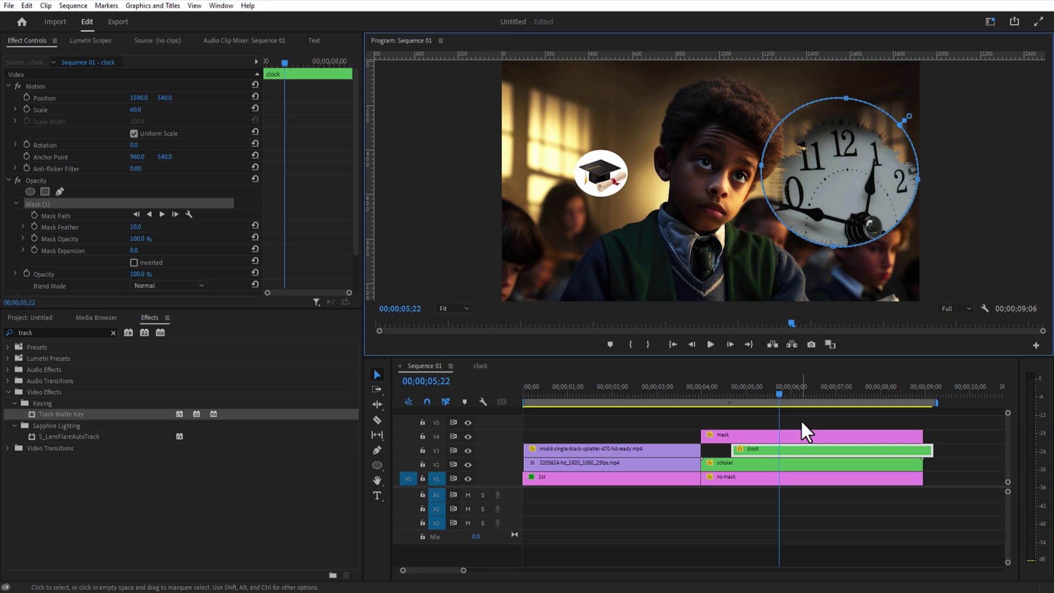
click(721, 416)
click(766, 451)
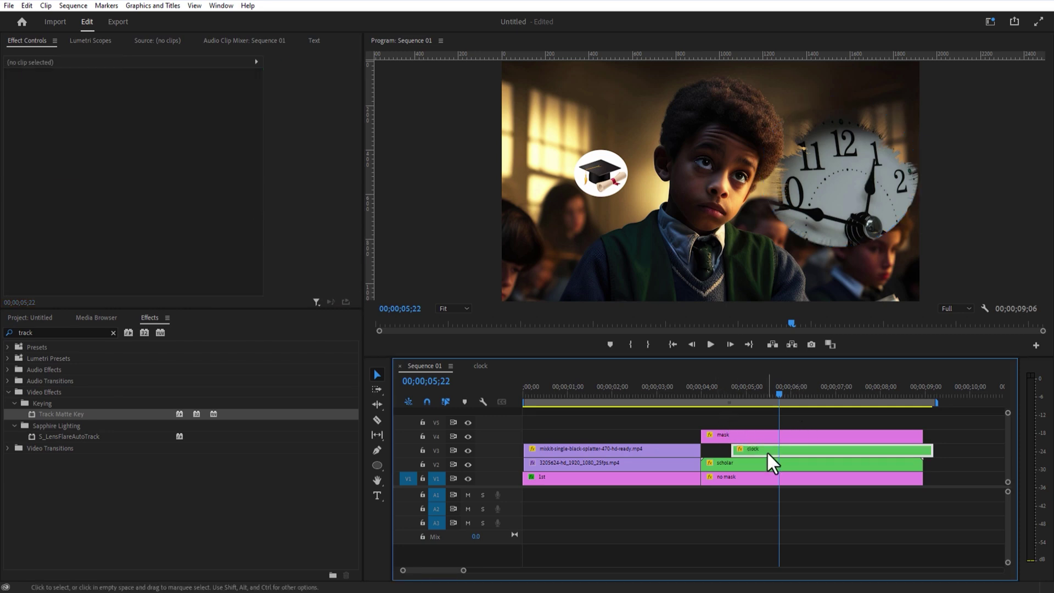
drag(135, 227, 231, 227)
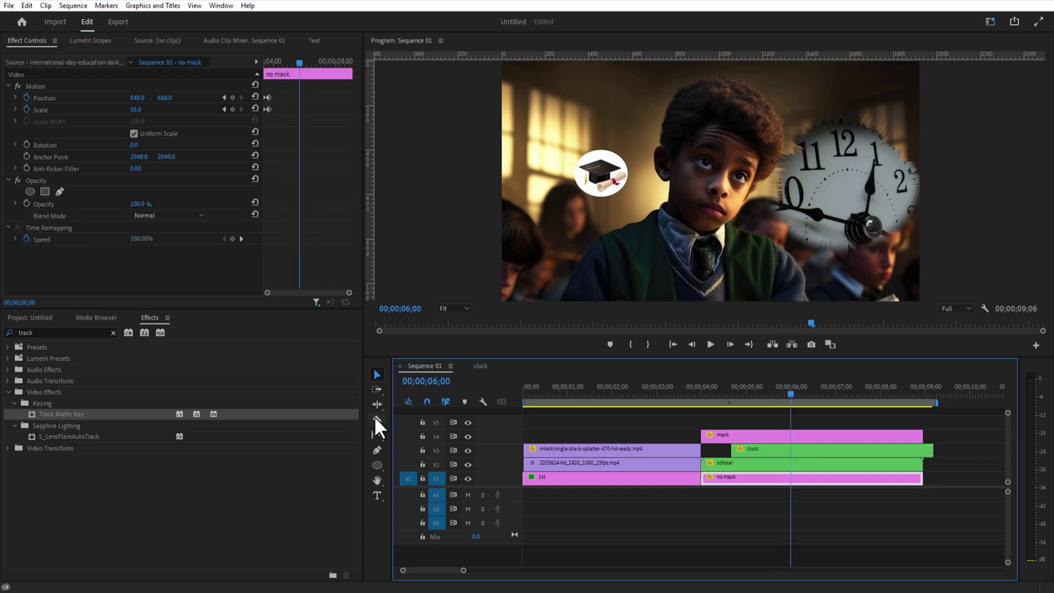
Cut the no mask, scholar, clock and mask clips at 00;00;06;00 and delete the parts after the cut.
click(378, 420)
click(792, 478)
click(792, 464)
click(791, 450)
click(791, 436)
click(378, 375)
key(Delete)
Nest the mask, clock, scholar and no mask clips together as 2nd scene.
drag(761, 422, 784, 475)
right_click(772, 434)
click(805, 326)
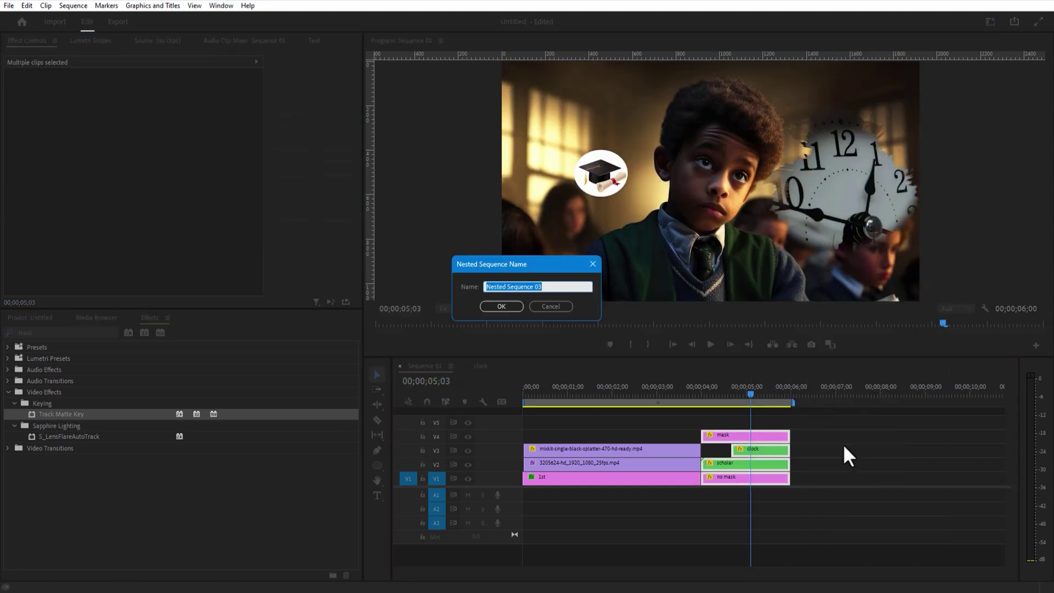
text(2nd scene)
click(502, 306)
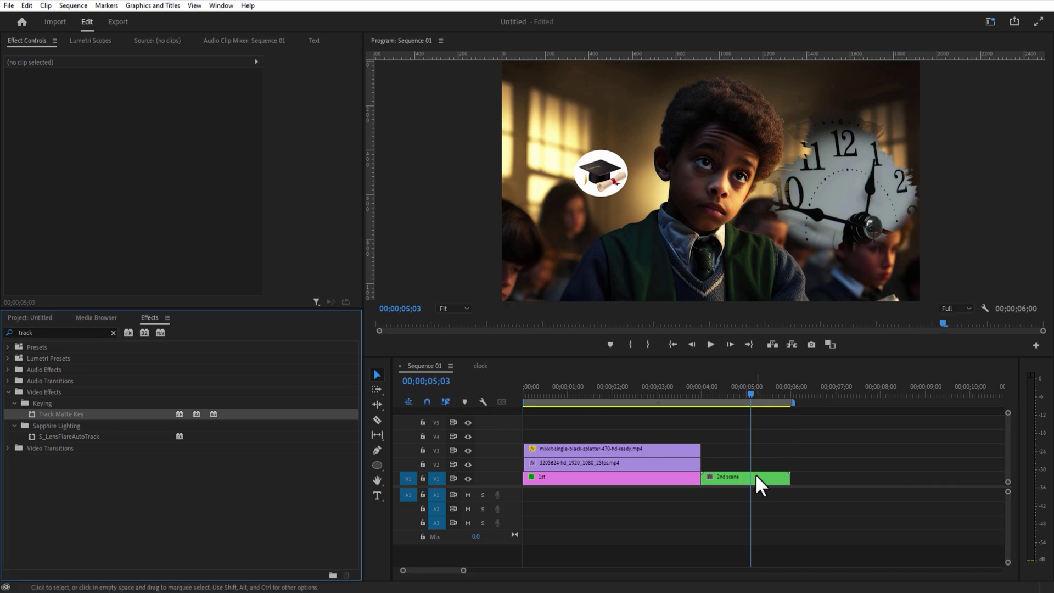
Draw an opacity mask around the boy's head on the 2nd scene clip and duplicate the masked clip onto V2.
click(761, 391)
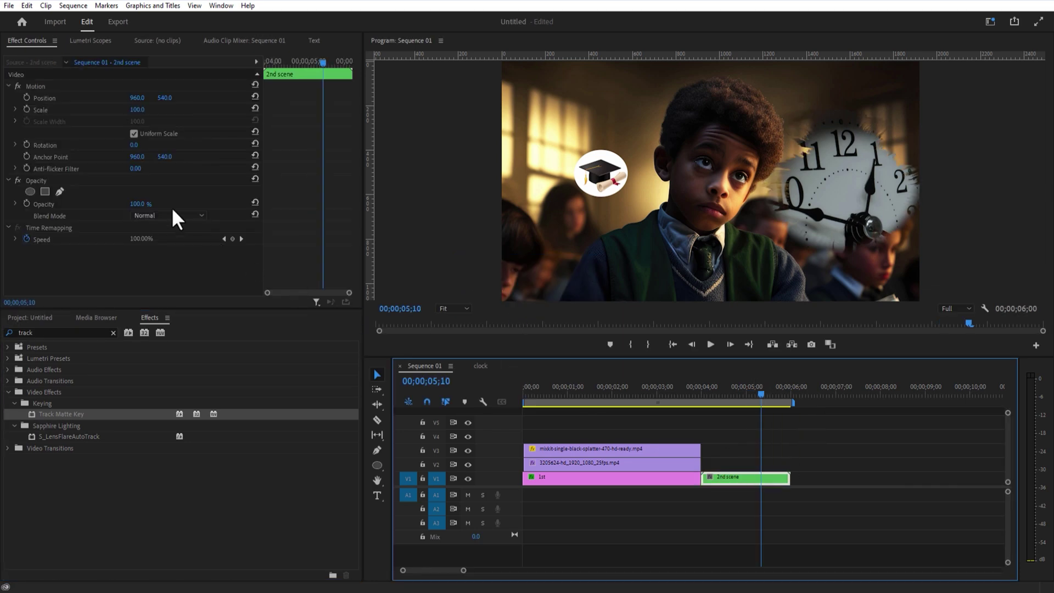
click(45, 191)
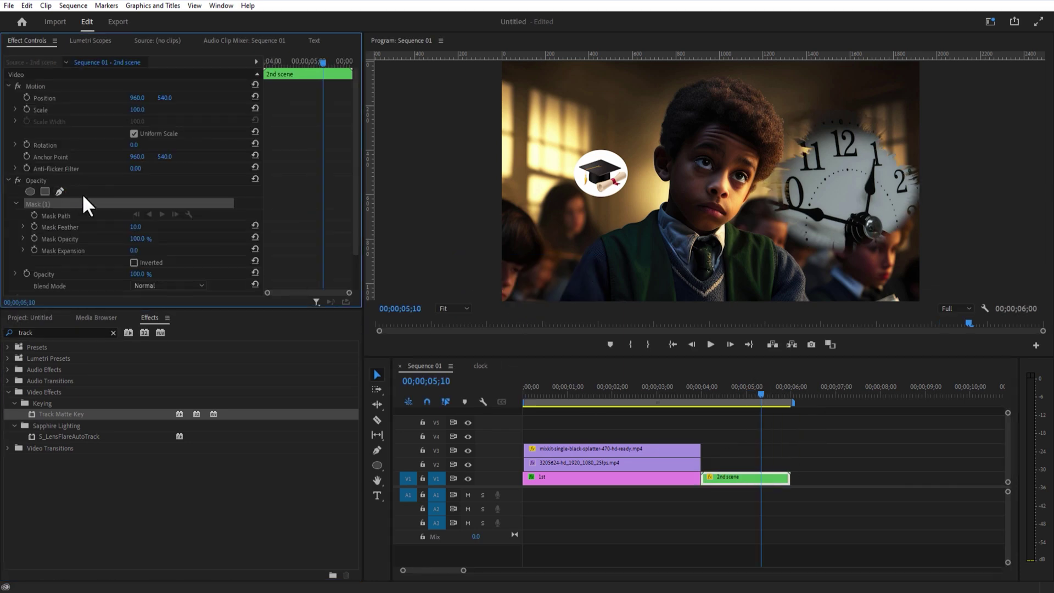
click(678, 210)
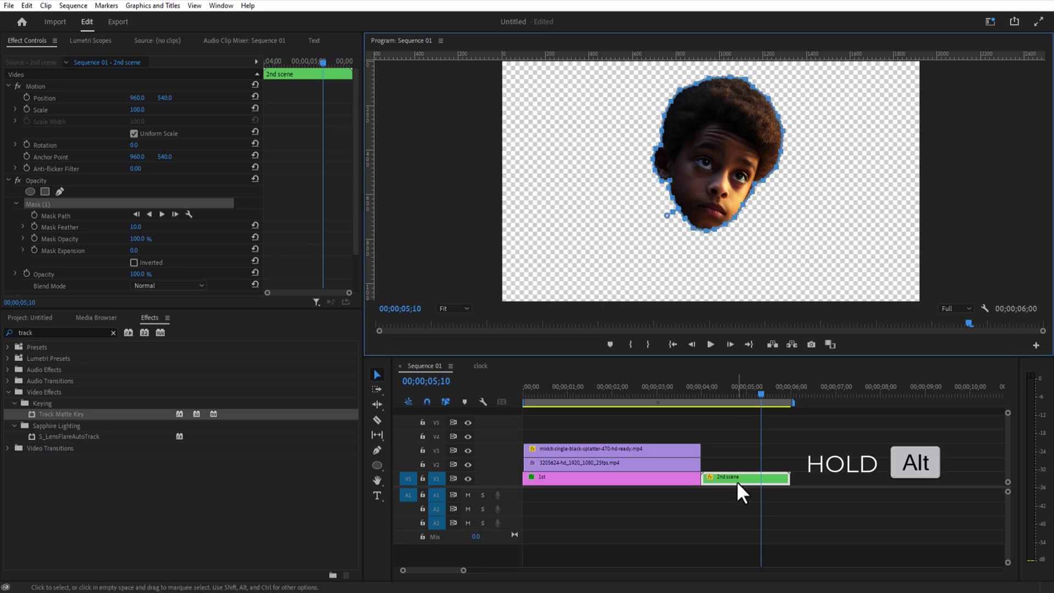
drag(738, 483, 736, 466)
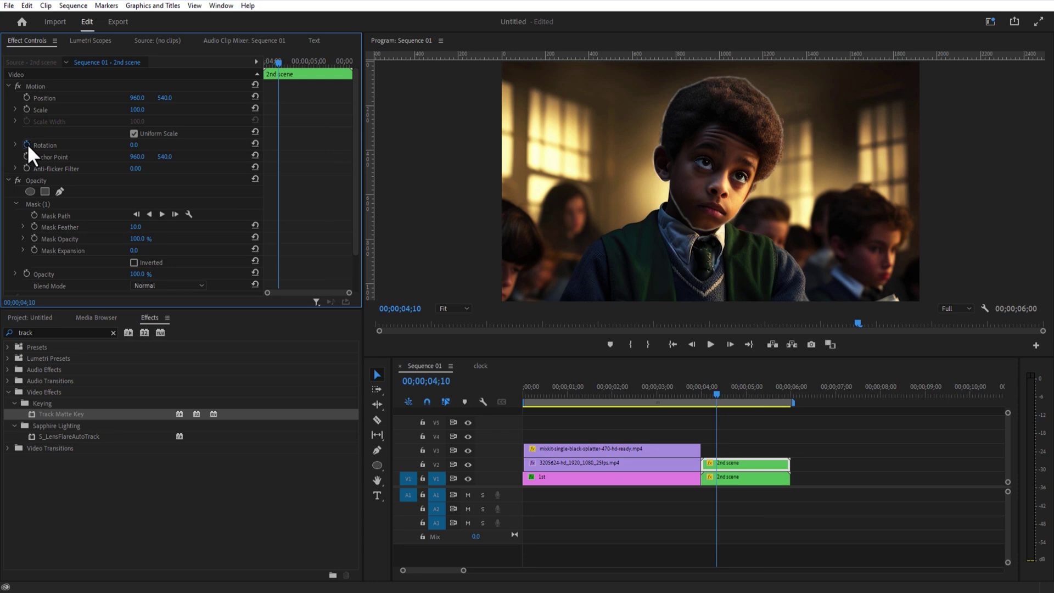
Keyframe the V2 head clip's rotation from 0 at 00;00;04;10 to 5 degrees at 00;00;04;20.
click(26, 145)
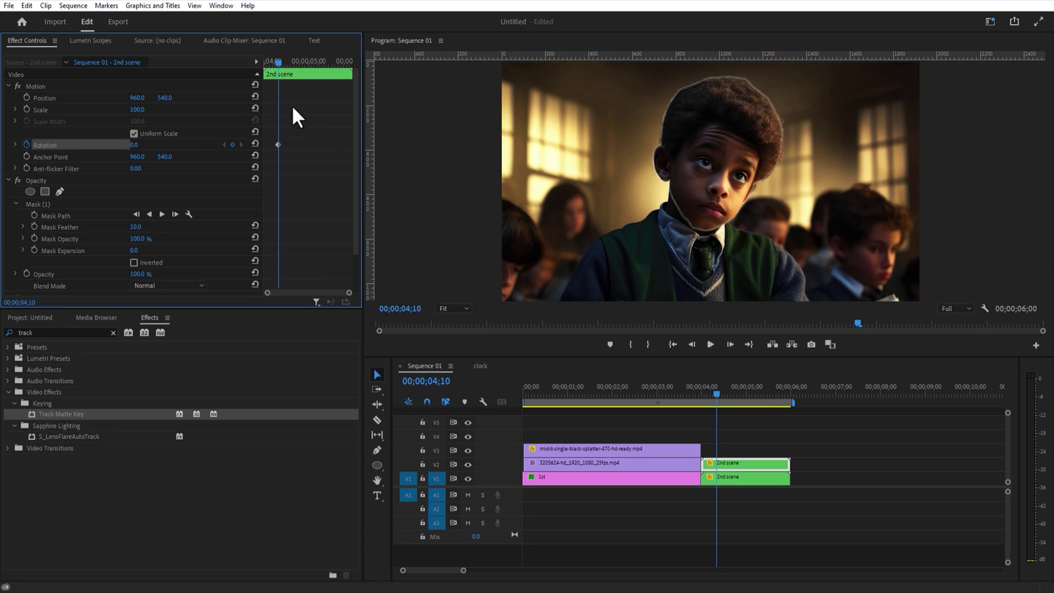
drag(281, 64, 294, 70)
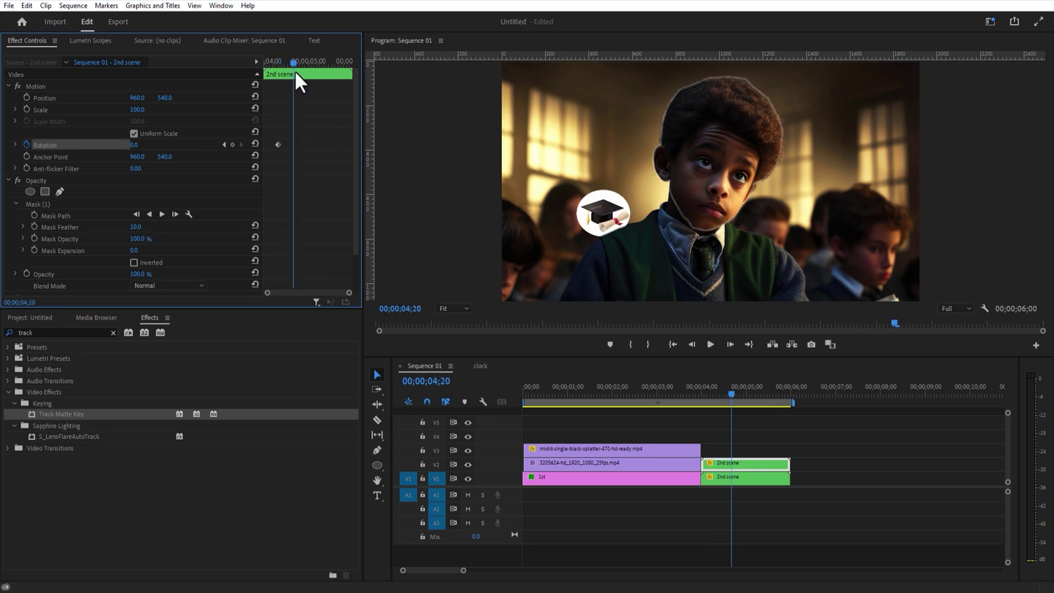
click(135, 145)
text(5)
click(189, 141)
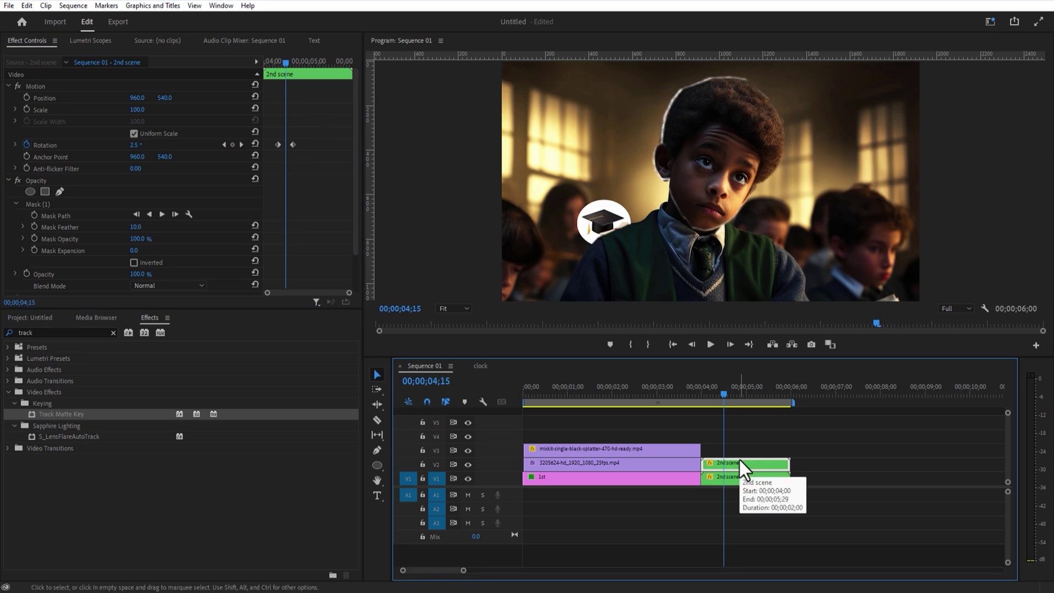
Set the V1 copy's mask expansion to -40, and keyframe the V2 copy's from 0 at 00;00;04;10 to 50 at 00;00;04;20.
click(740, 479)
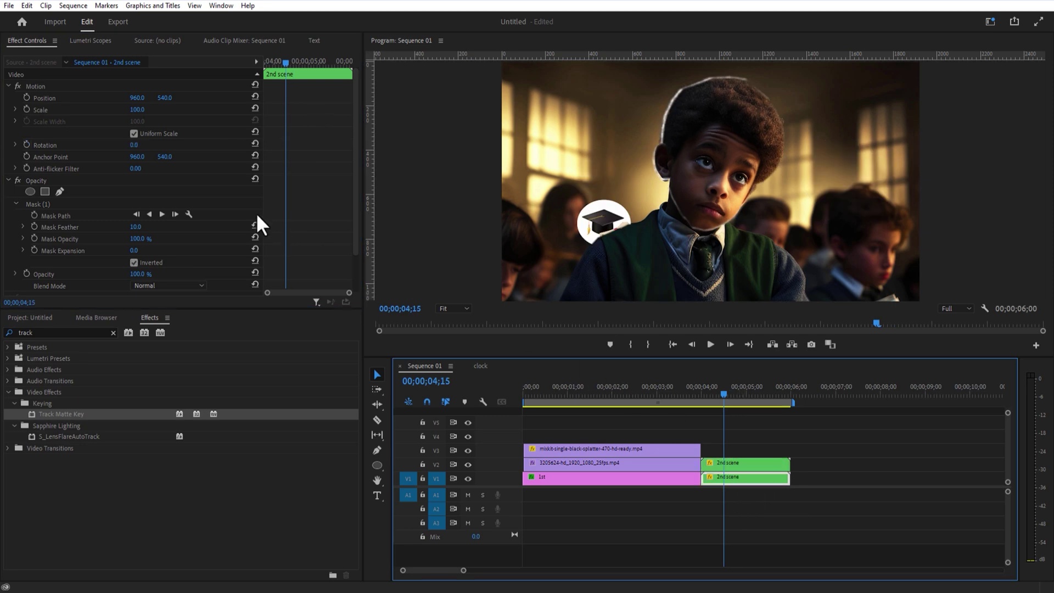
drag(134, 251, 117, 250)
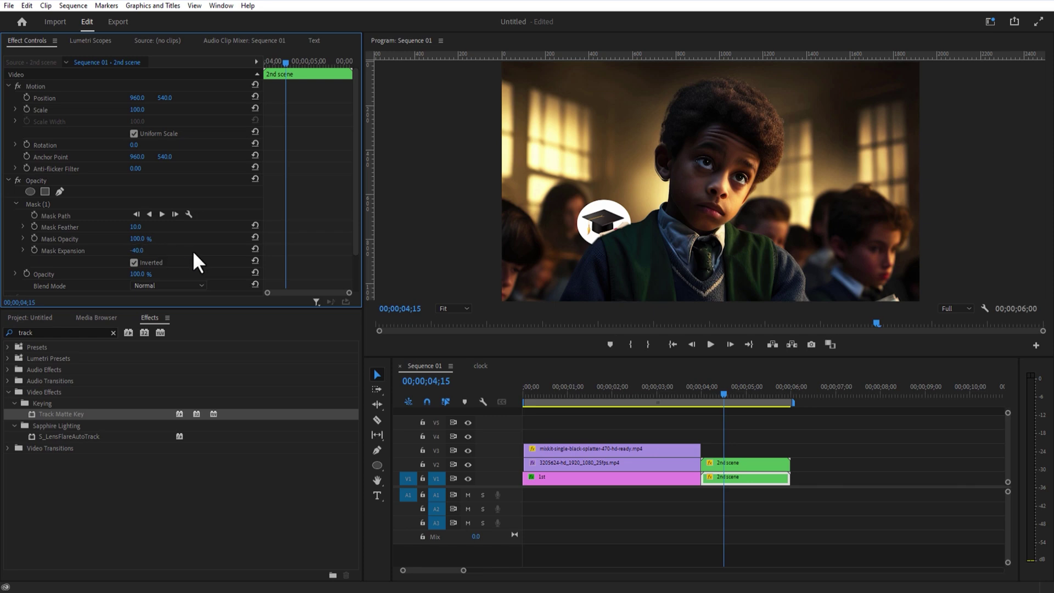
click(736, 465)
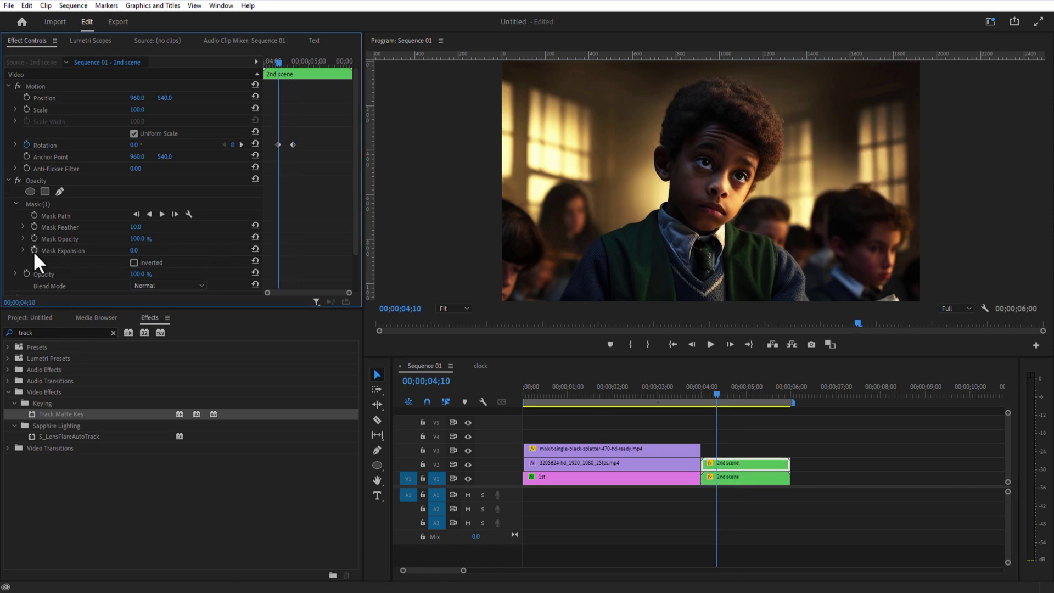
click(34, 250)
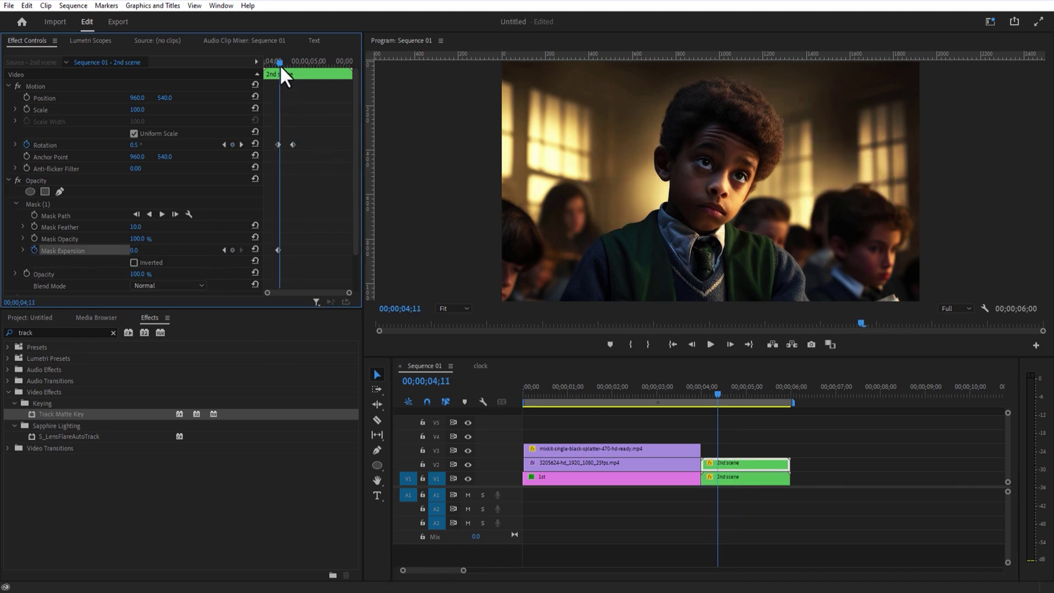
drag(280, 65, 292, 71)
click(132, 251)
text(50)
click(197, 246)
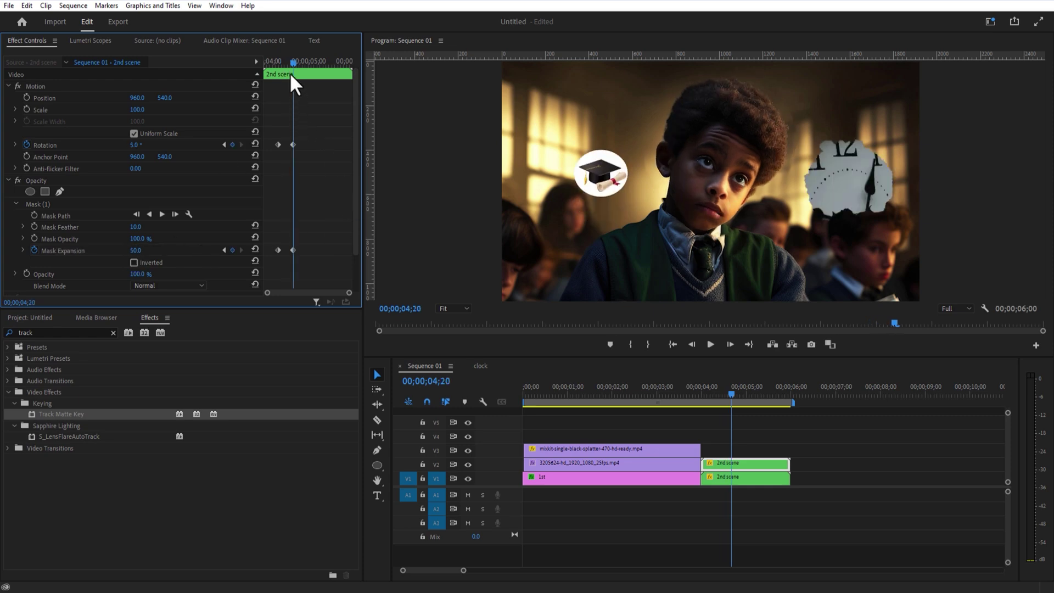
mouse_move(289, 72)
mouse_down()
mouse_move(275, 68)
mouse_move(292, 64)
mouse_up()
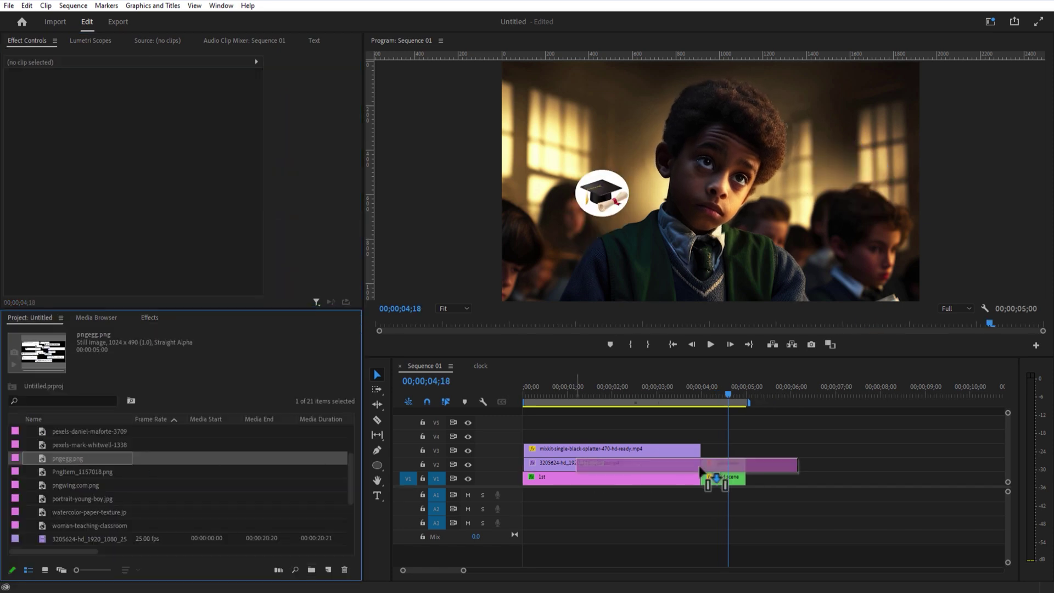
Place pngegg.png on V1 directly after the 2nd scene clip and rename it comments.
drag(713, 477, 788, 481)
click(791, 481)
right_click(792, 481)
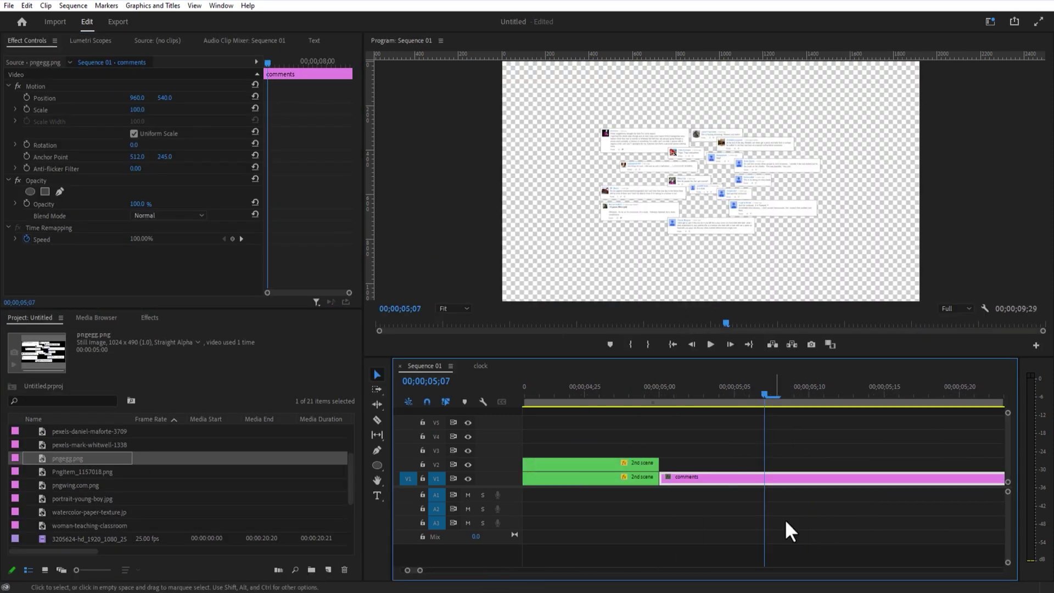
Move the comments clip up to V2 and place a new 1920x1080 color matte of colour 232323 beneath it on V1.
drag(780, 476, 718, 466)
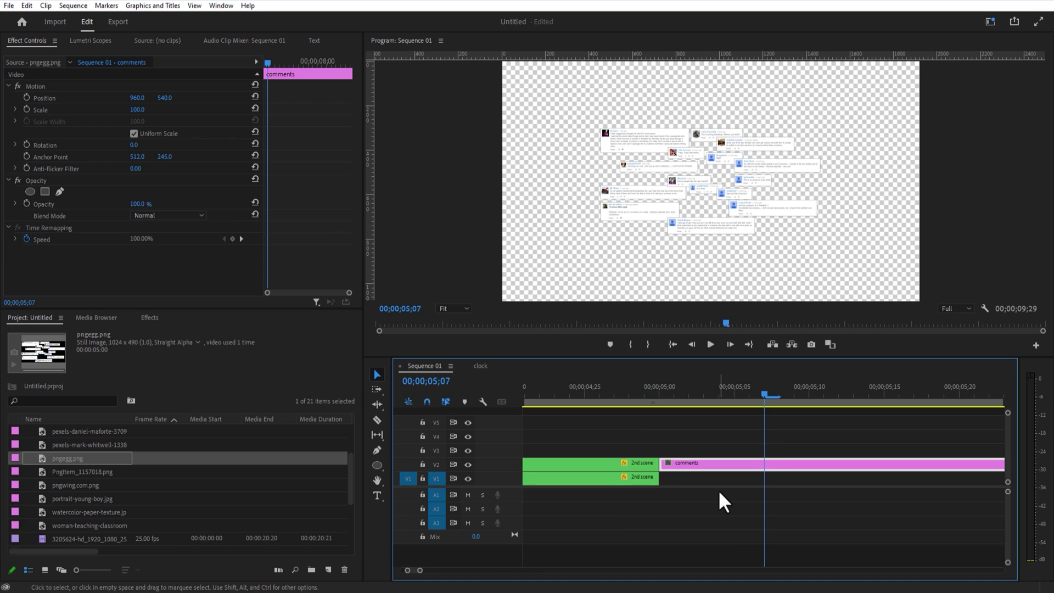
click(329, 570)
click(360, 529)
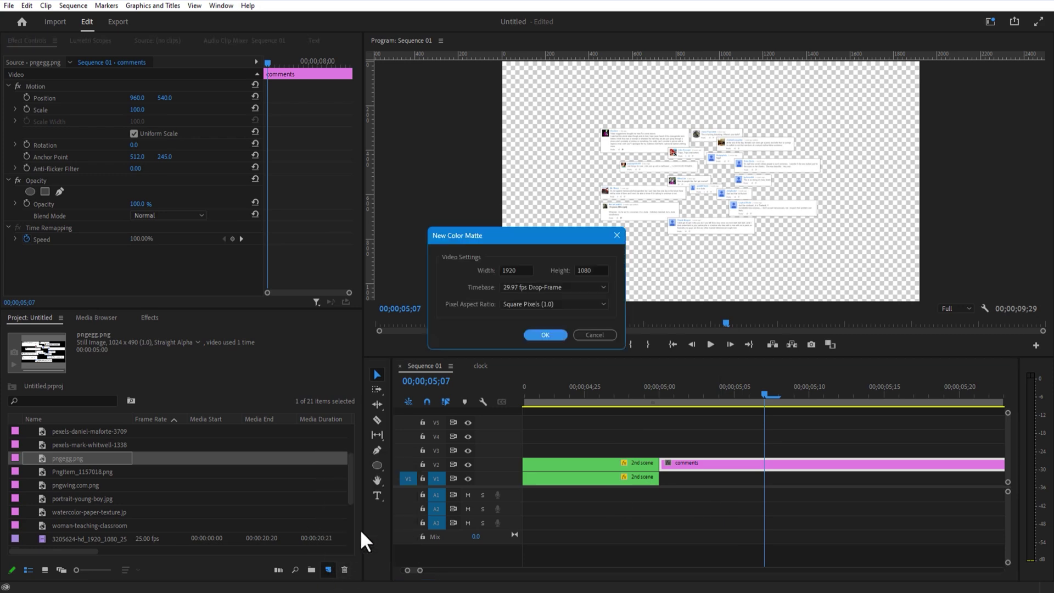
click(550, 332)
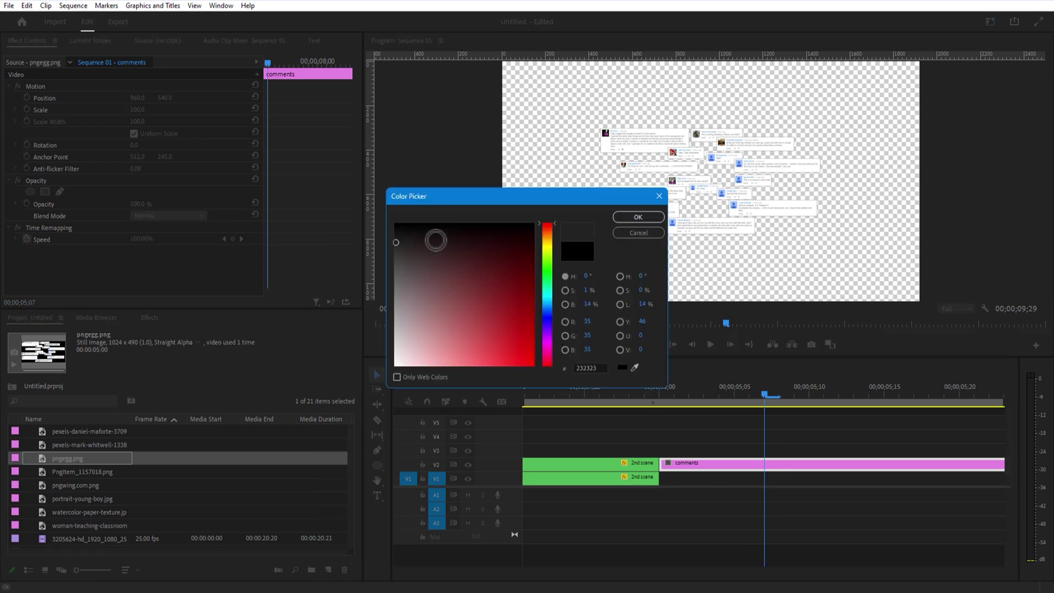
click(638, 217)
click(546, 315)
drag(160, 432, 713, 485)
Scale the comments clip to 208 and draw a four-point opacity mask around the lowest comment box in the frame.
drag(137, 110, 196, 110)
click(714, 463)
click(60, 192)
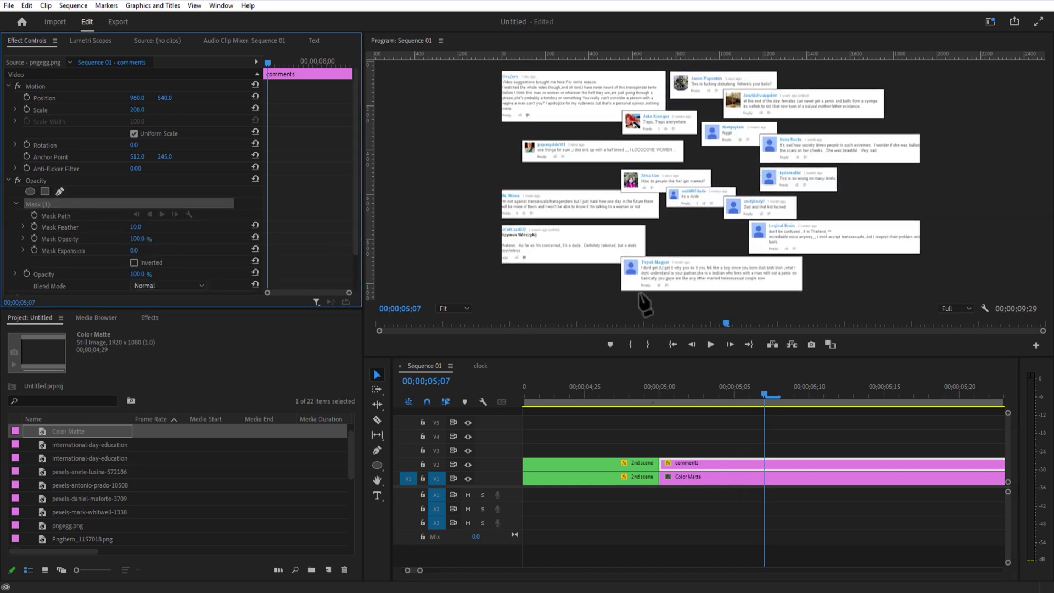
click(621, 290)
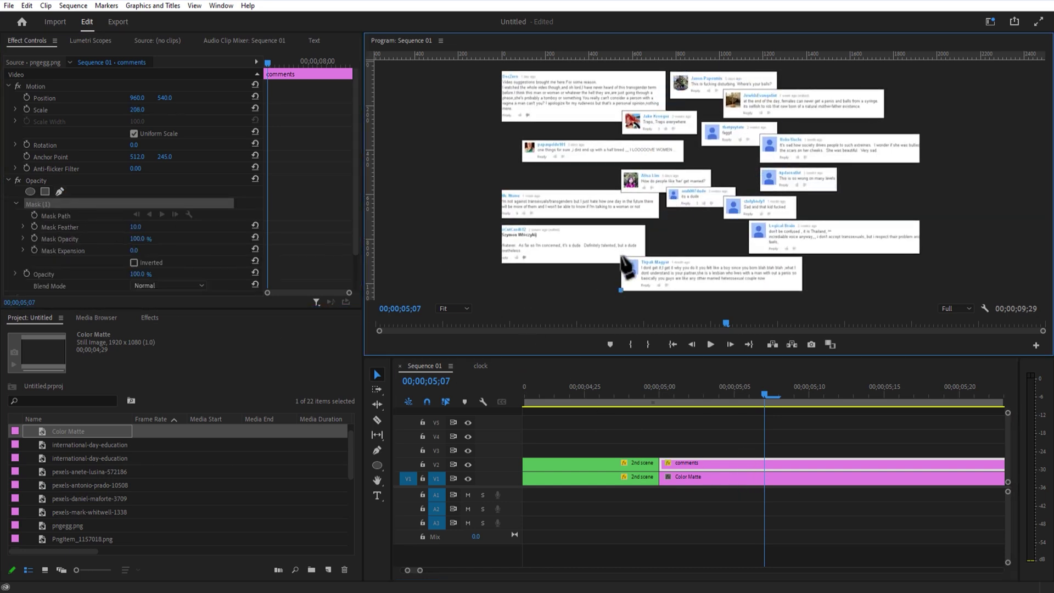
click(621, 289)
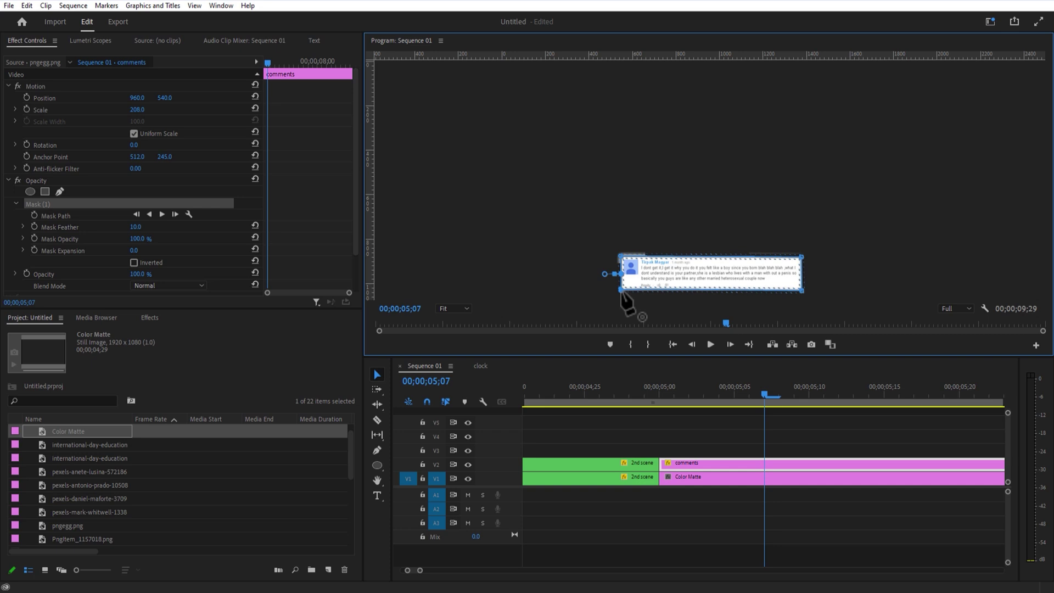
Set the comments clip's mask feather to 0 and its mask expansion to -3.
click(699, 438)
click(717, 463)
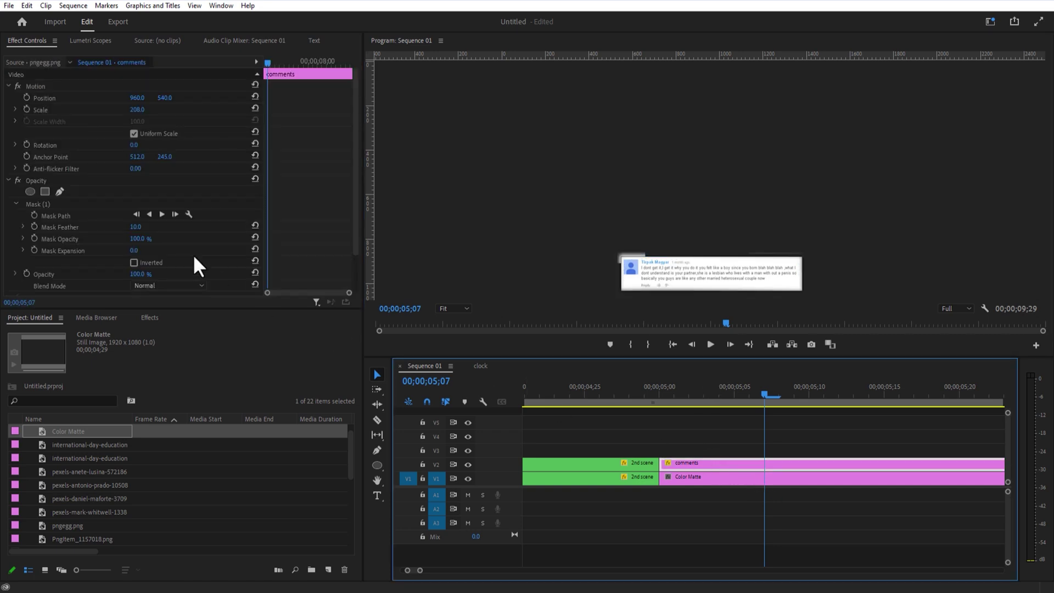
drag(135, 227, 134, 251)
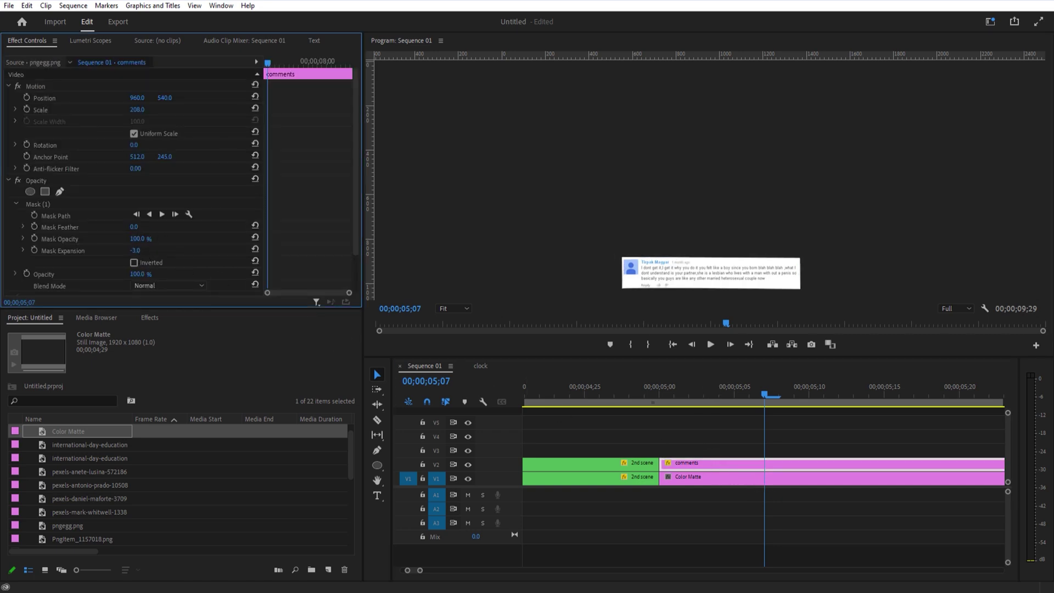
Rename the masked comments clip on V2 as comment 1.
click(709, 434)
click(704, 462)
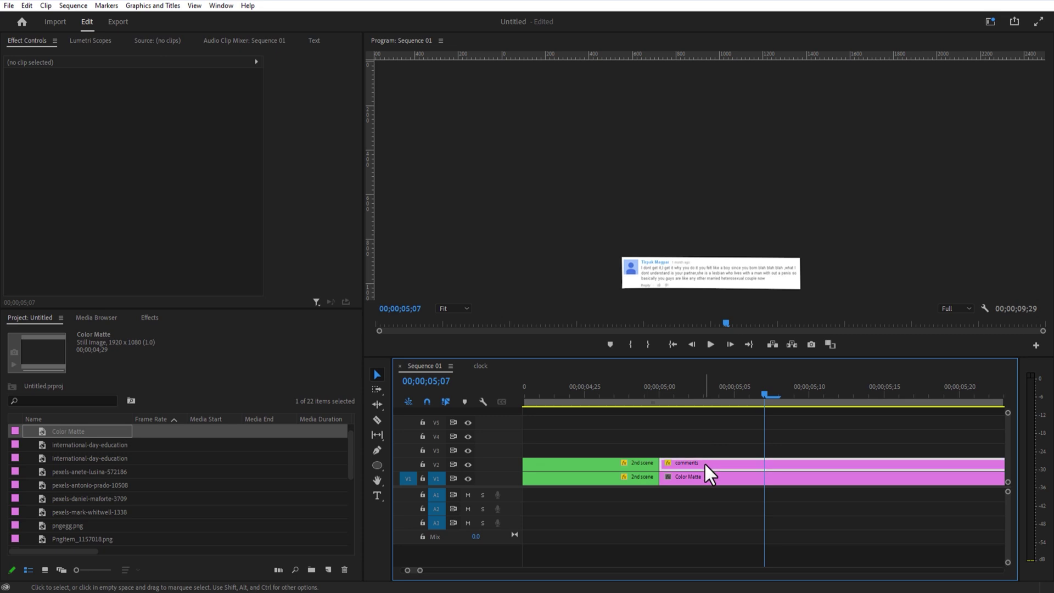
right_click(700, 466)
click(730, 527)
text(comment 1)
key(Return)
Duplicate comment 1 onto V3 and replace the copy's mask with one around the lower-right comment box in the image.
drag(688, 462, 691, 450)
click(54, 204)
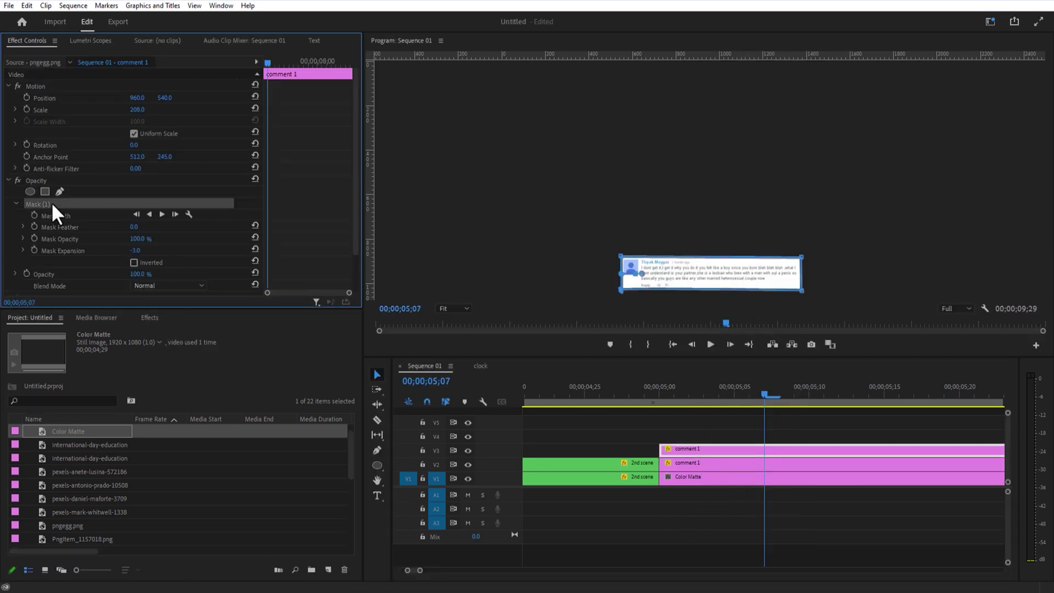
key(Delete)
click(737, 451)
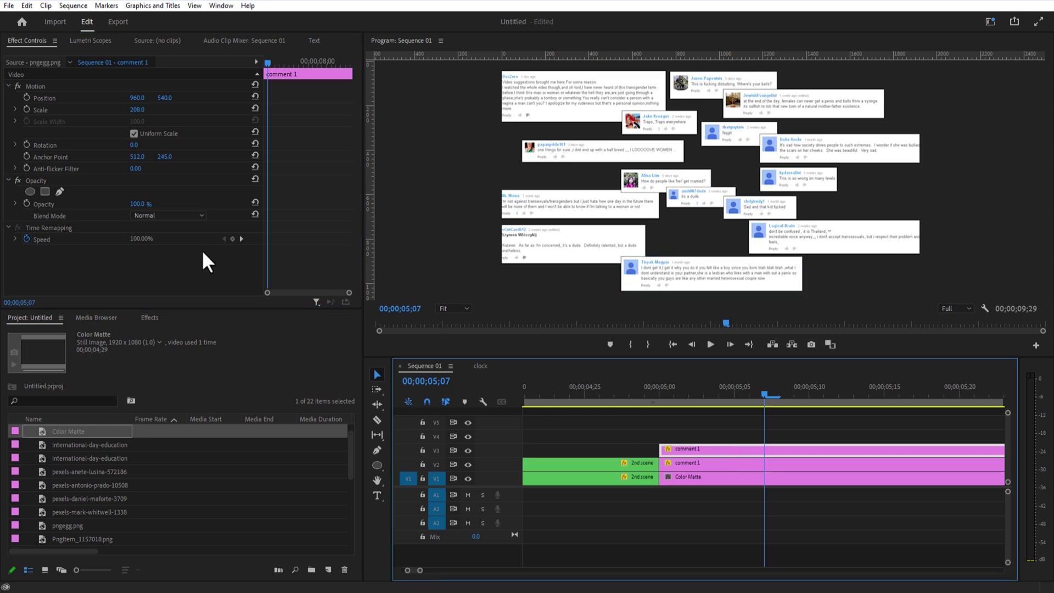
click(59, 192)
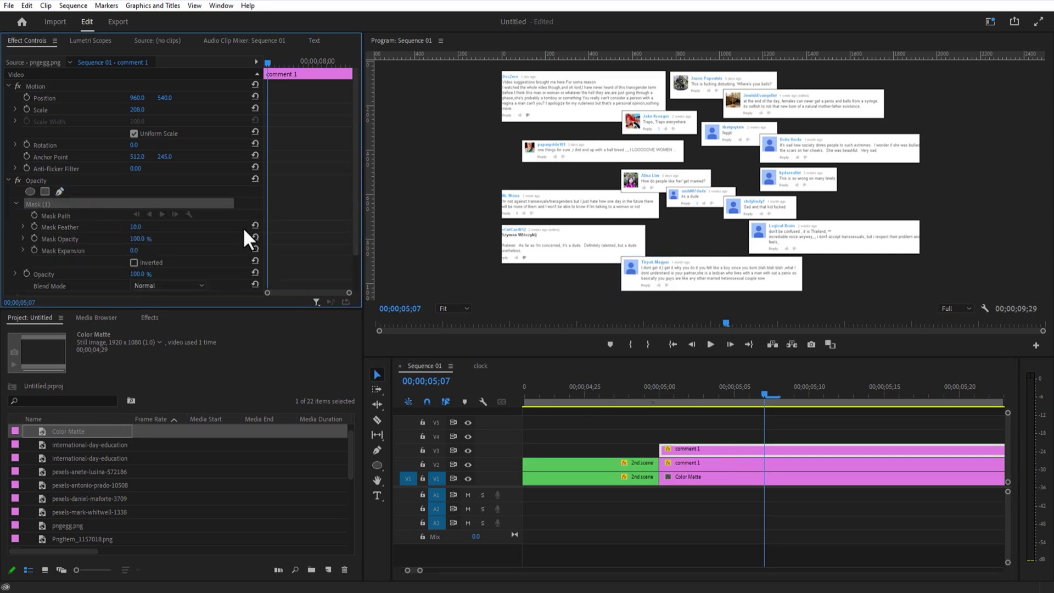
click(748, 253)
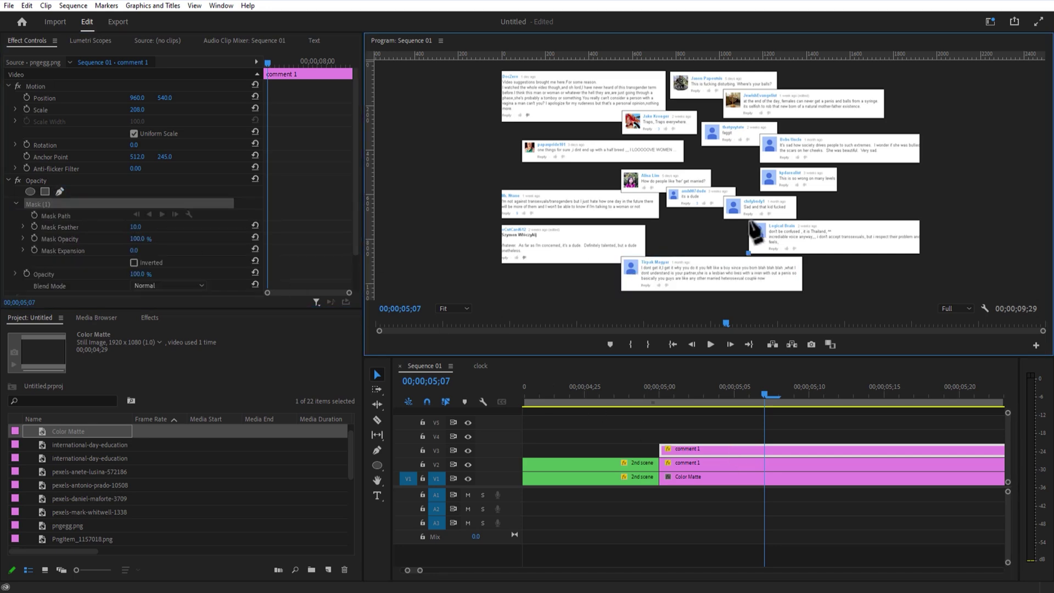
click(748, 253)
Rename the V3 clip as comment 2, and set its mask feather to 0 and mask expansion to -4.
right_click(700, 451)
click(736, 395)
click(523, 287)
key(BackSpace)
text(2)
click(588, 287)
drag(135, 250, 133, 227)
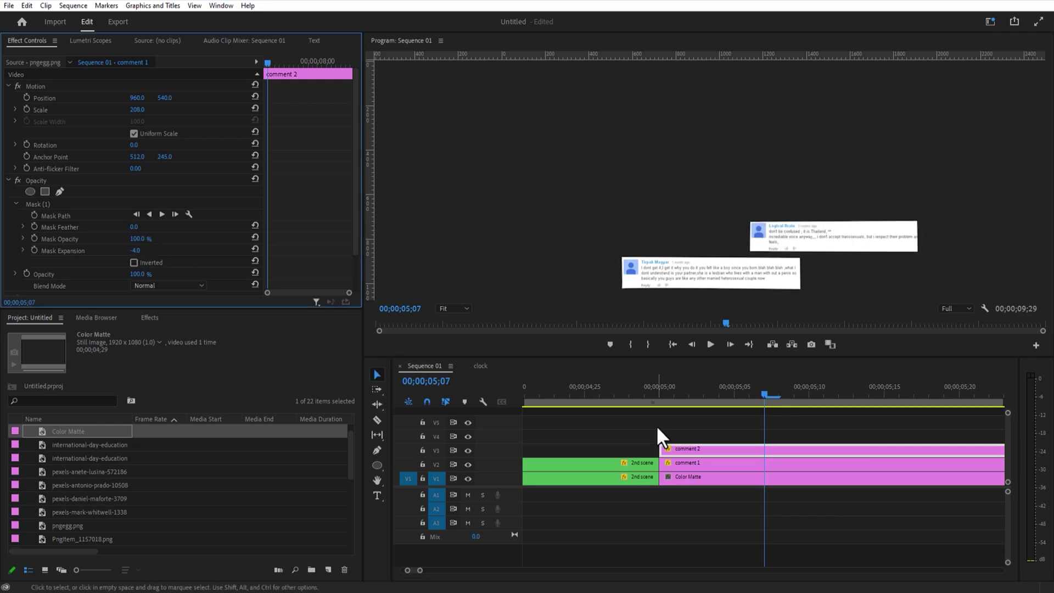
Rename the uppermost comment copy, on V7, as comment 6.
right_click(835, 448)
click(864, 490)
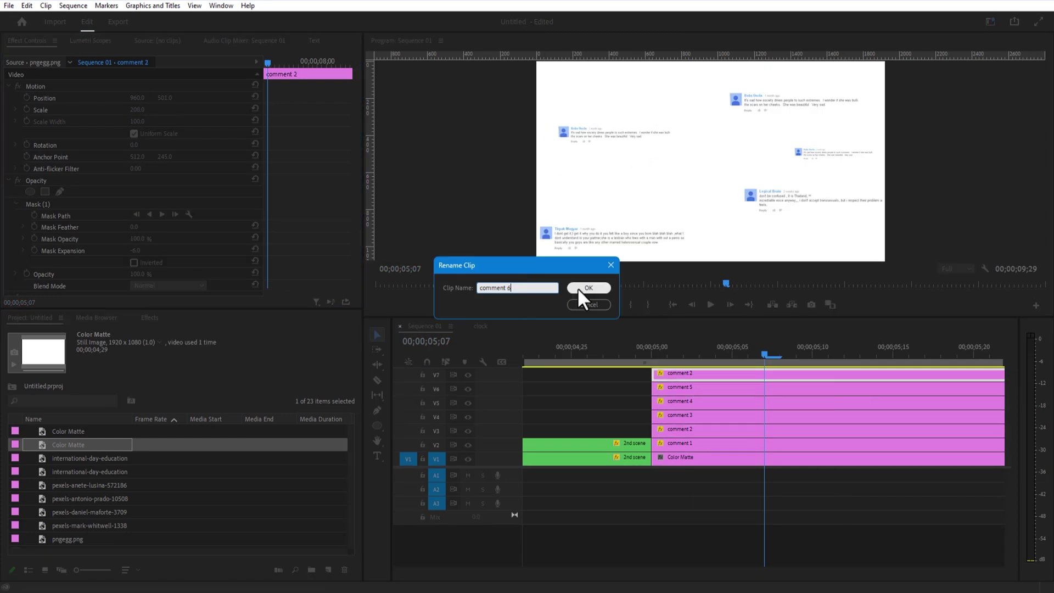
click(577, 288)
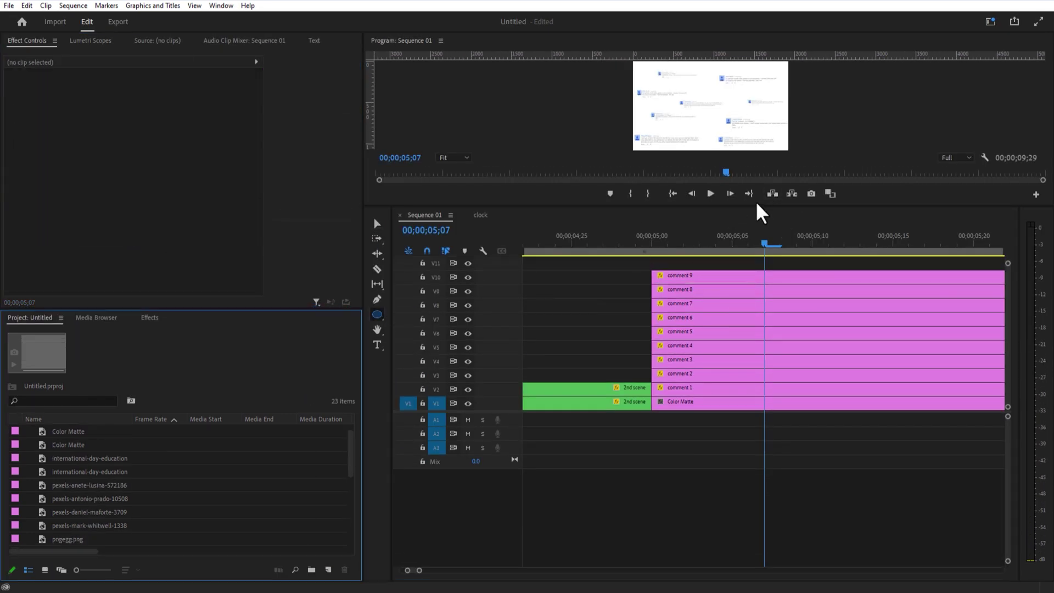
Create an adjustment layer and place it on V11 above the comment 9 clip, starting at the same frame.
drag(758, 207, 758, 171)
click(329, 569)
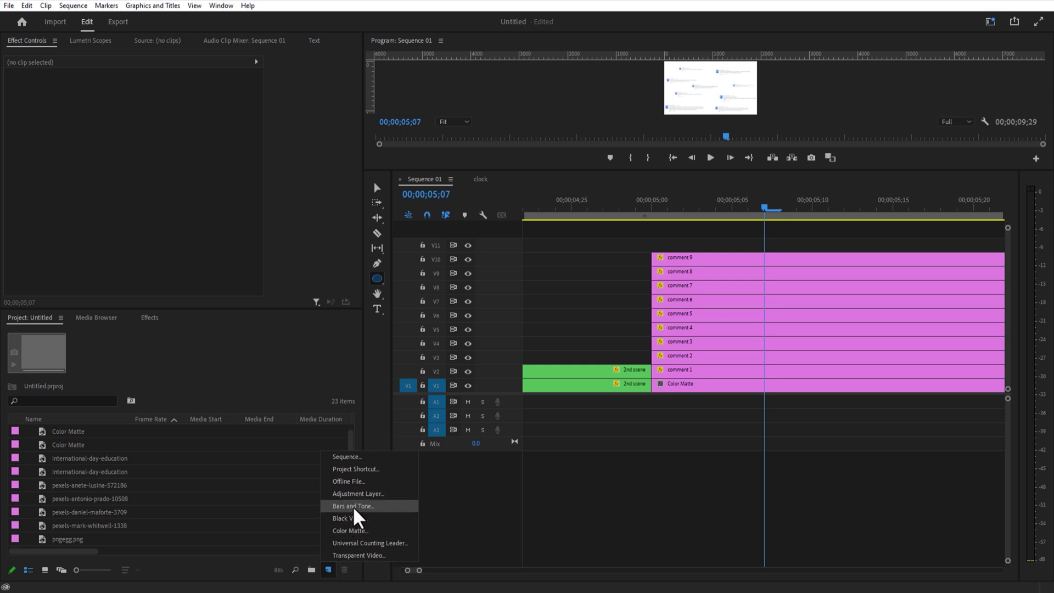
click(358, 494)
click(556, 333)
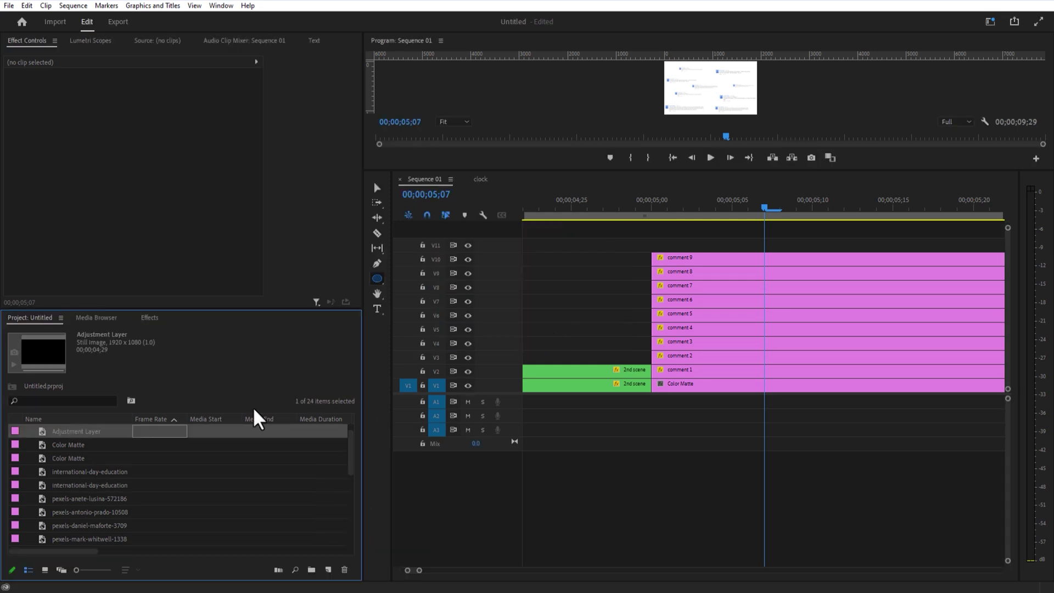
drag(121, 436, 708, 254)
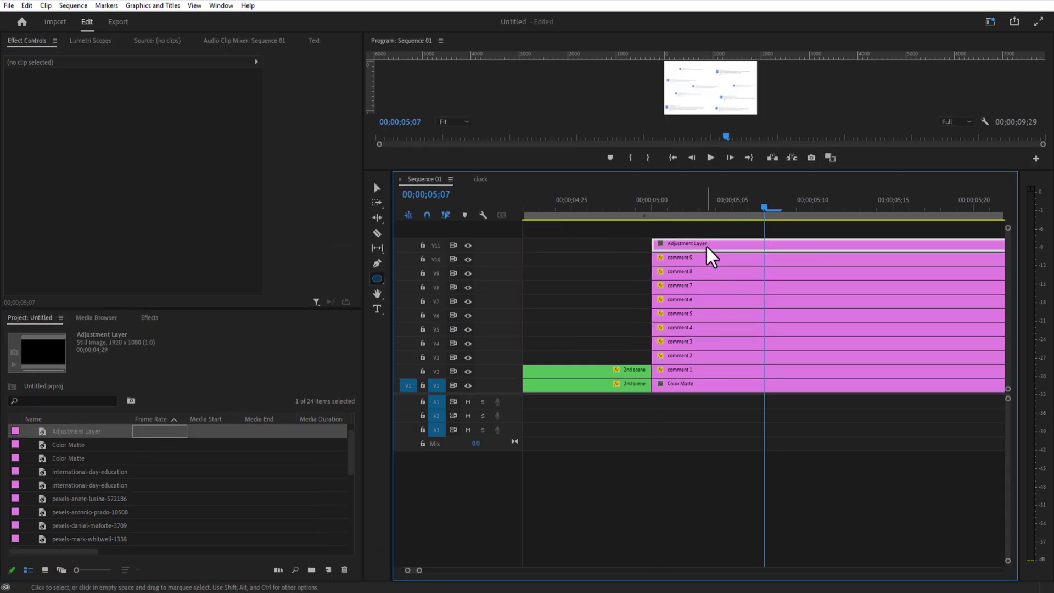
Add an ellipse opacity mask to the adjustment layer and stretch it into a wide oval covering most of the frame.
drag(716, 171, 714, 400)
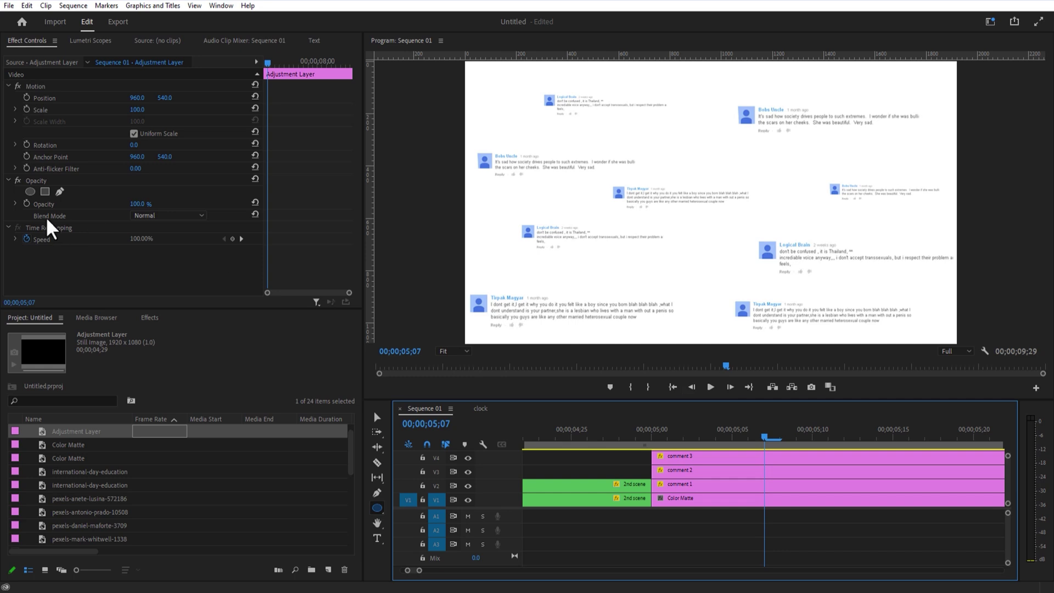
click(30, 192)
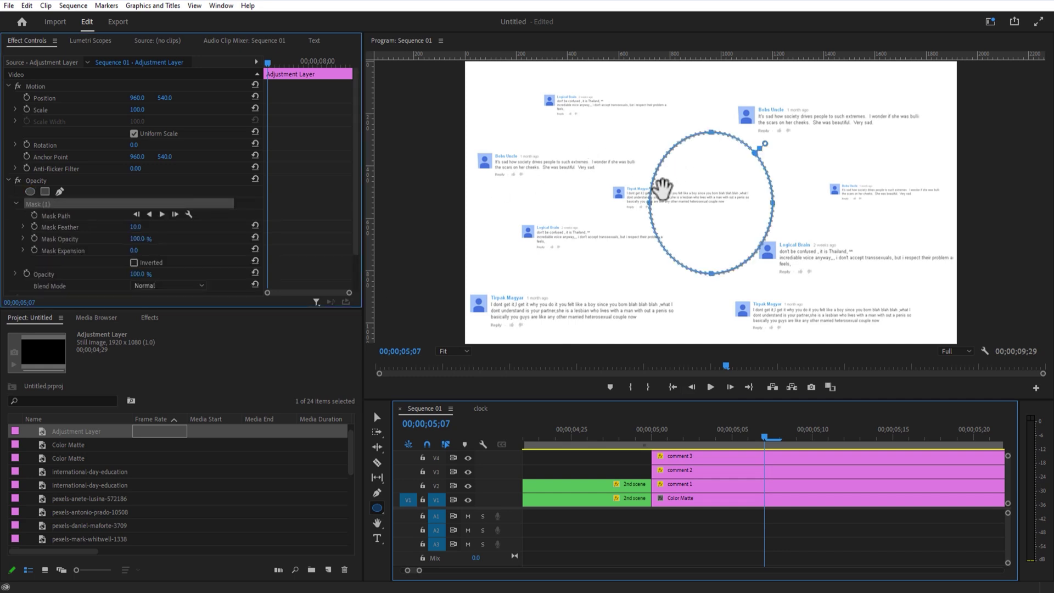
drag(650, 203, 519, 168)
drag(772, 203, 894, 205)
drag(706, 273, 708, 323)
drag(706, 131, 707, 90)
drag(519, 205, 482, 206)
drag(894, 205, 934, 205)
drag(708, 90, 707, 84)
drag(707, 322, 708, 316)
Find the Gaussian Blur effect and apply it to the adjustment layer.
drag(785, 399, 773, 293)
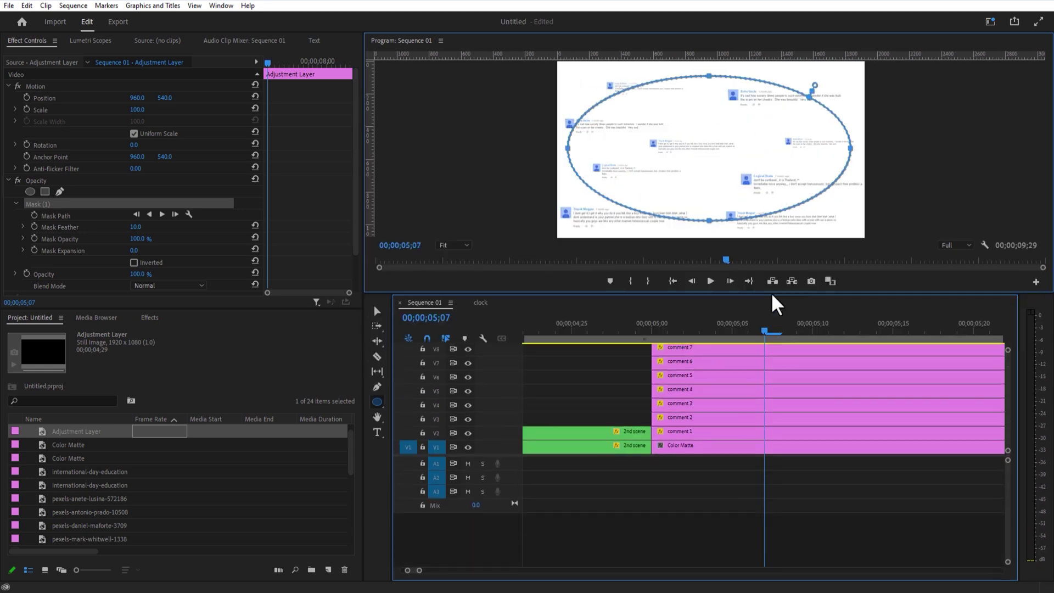
click(150, 317)
click(65, 332)
text(g)
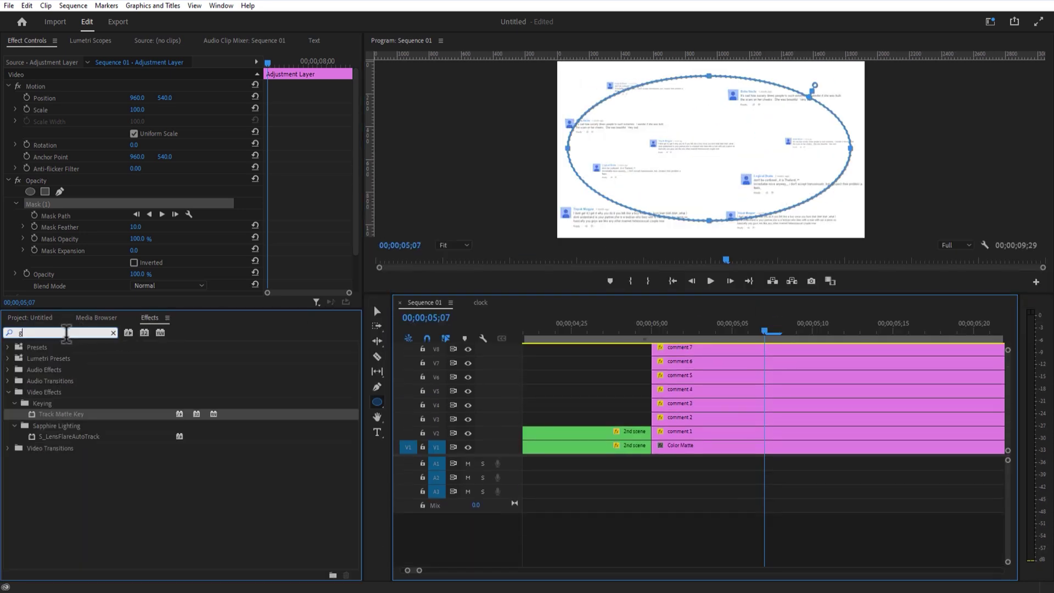
text(auss)
drag(68, 450, 78, 236)
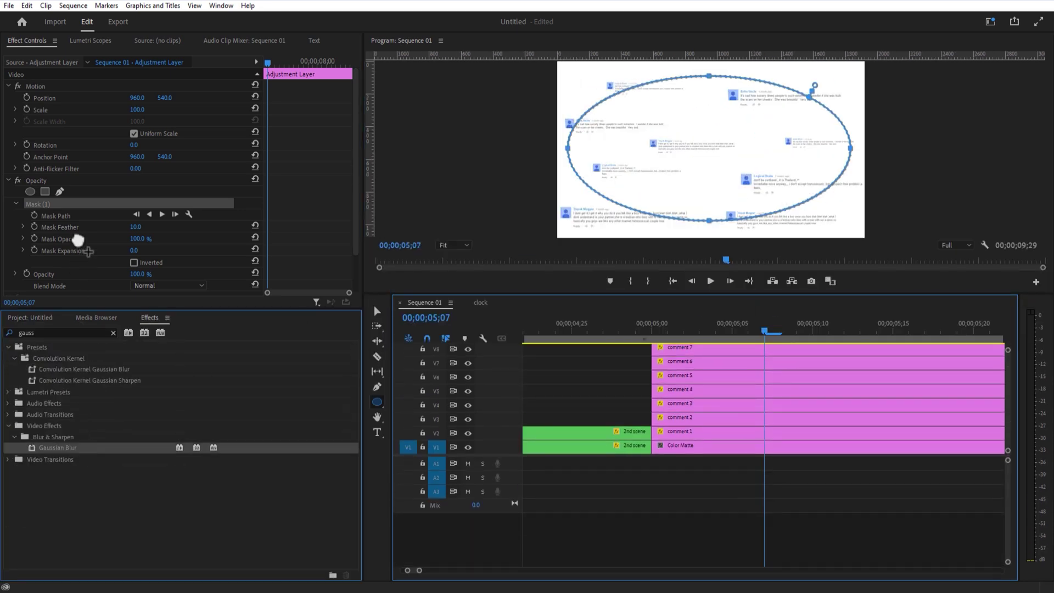
Set the Gaussian Blur to 20 with Repeat Edge Pixels, and invert the adjustment layer's mask with a feather of 130.
drag(739, 293, 741, 184)
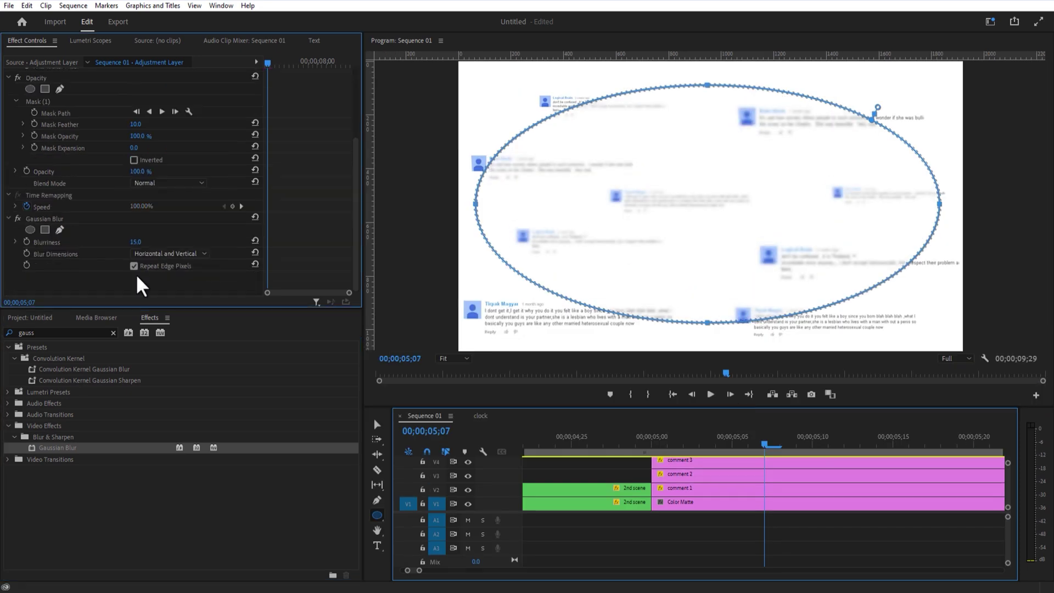
click(134, 159)
drag(137, 124, 203, 124)
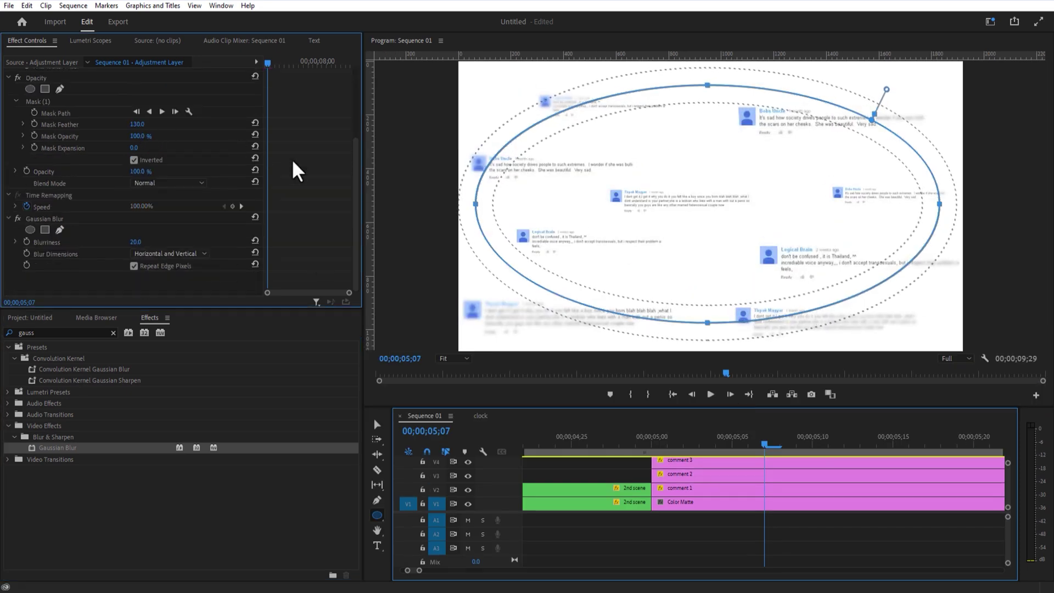
Nest the adjustment layer and all comment clips above the color matte into one sequence named comments.
click(646, 534)
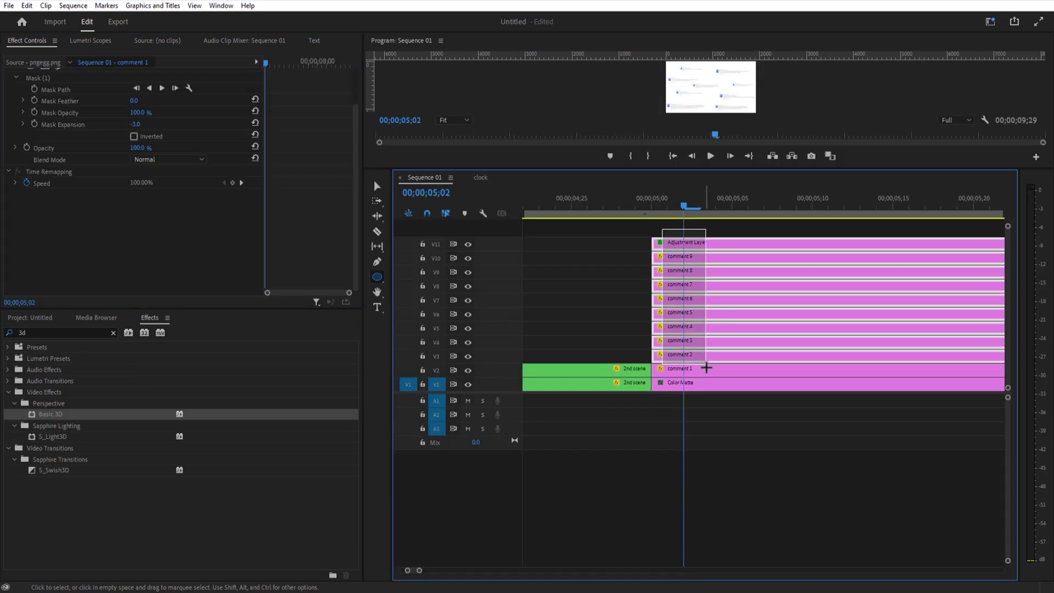
right_click(668, 256)
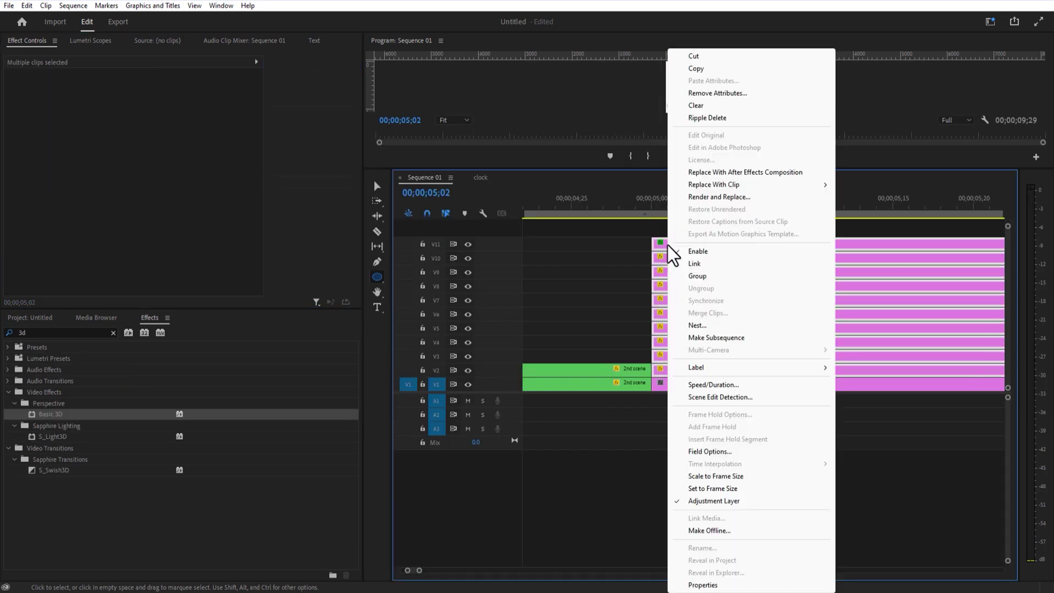
click(714, 326)
key(Return)
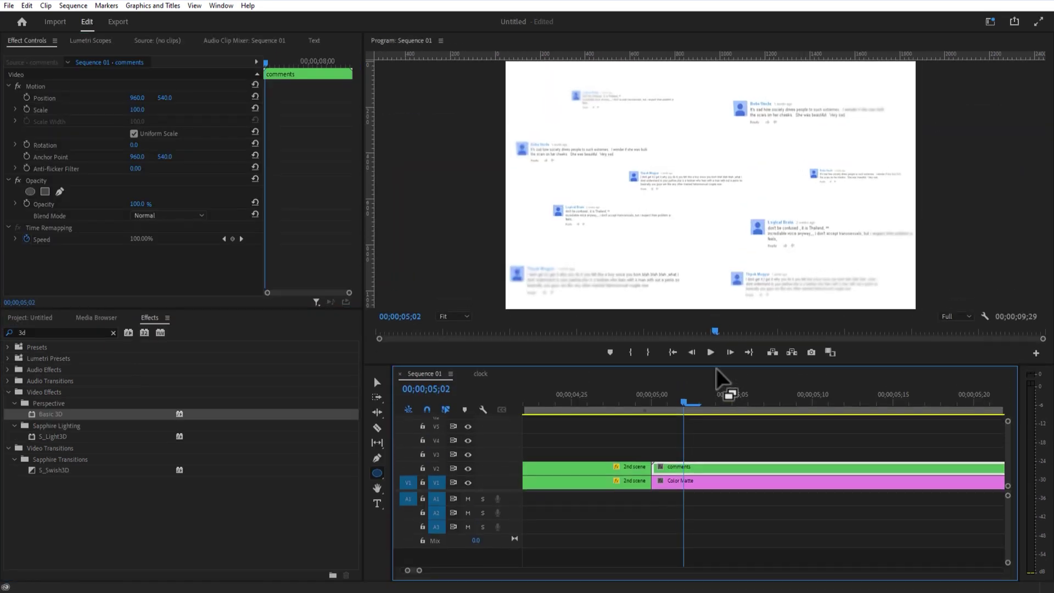
Keyframe the comments nest from scale 100 and position 960 at 00;00;05;00 to scale 210.7 and horizontal position 1095.9 at 00;00;05;18.
drag(716, 369, 714, 409)
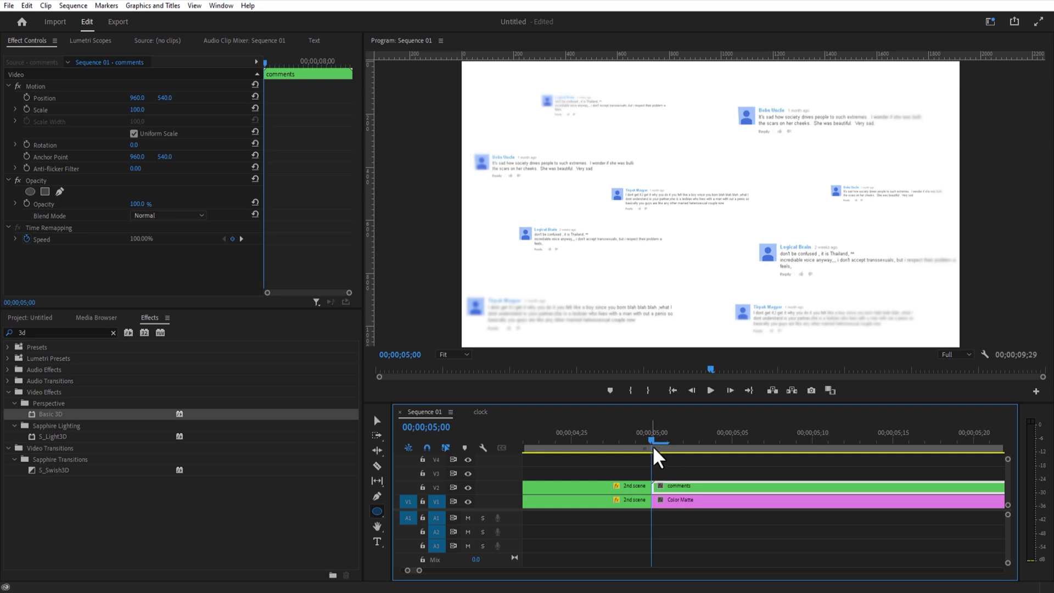
click(26, 109)
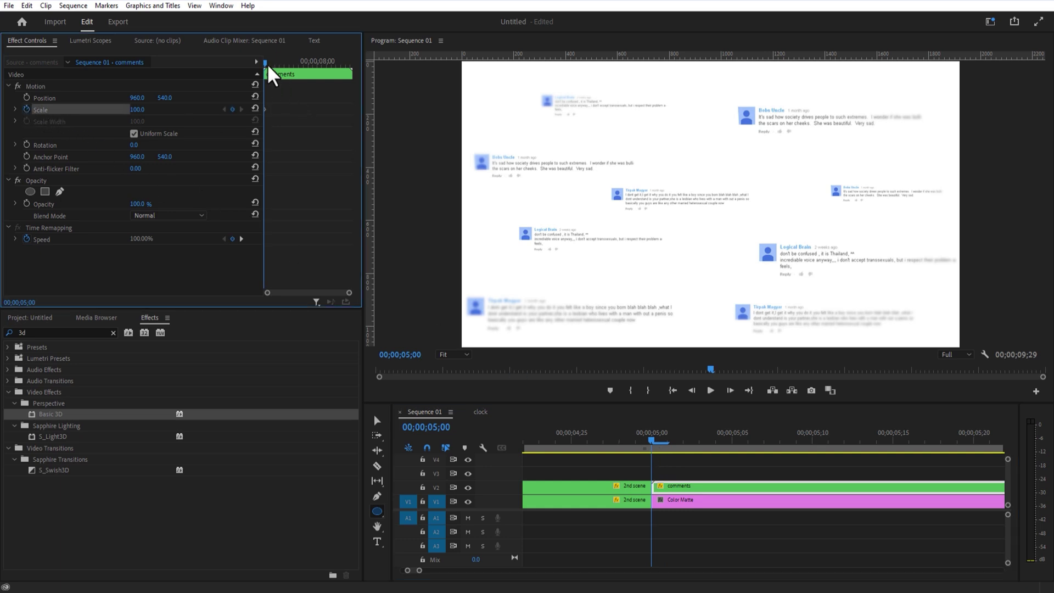
drag(267, 65, 278, 72)
drag(140, 110, 208, 109)
mouse_move(275, 65)
mouse_down()
mouse_move(262, 70)
mouse_move(277, 66)
mouse_up()
click(27, 98)
drag(137, 98, 220, 97)
mouse_move(276, 64)
mouse_down()
mouse_move(266, 66)
mouse_move(277, 71)
mouse_up()
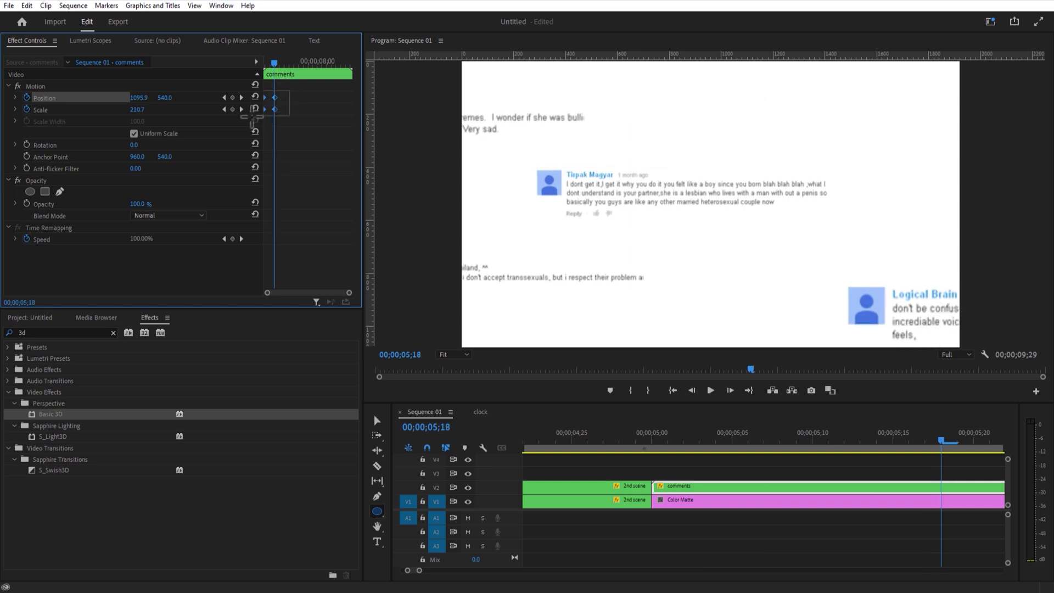
Apply Auto Bezier temporal interpolation to the nest's position and scale keyframes and return the playhead to 00;00;05;00.
right_click(274, 98)
mouse_move(328, 194)
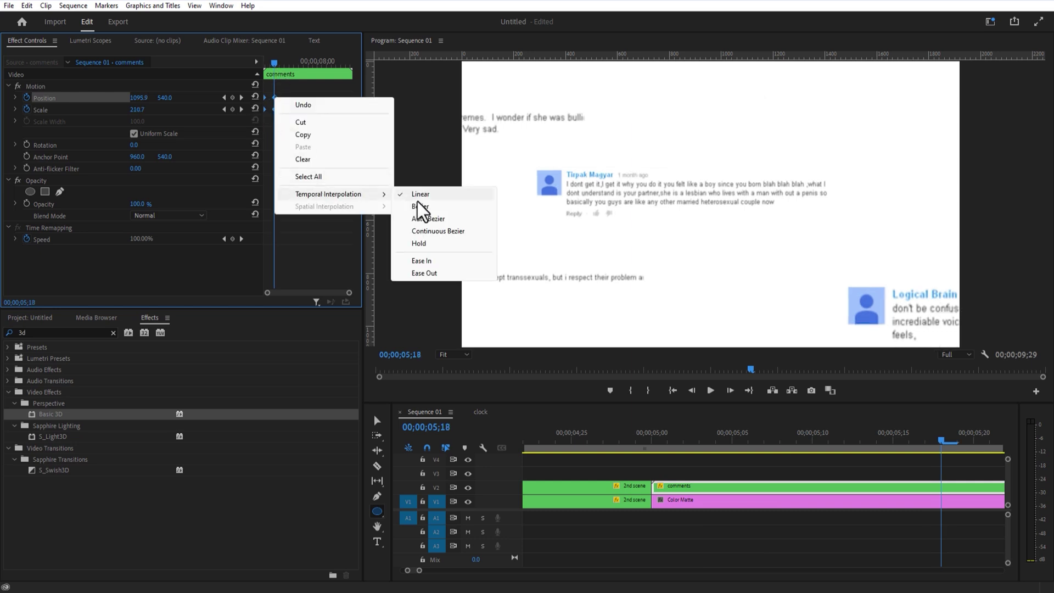
click(431, 219)
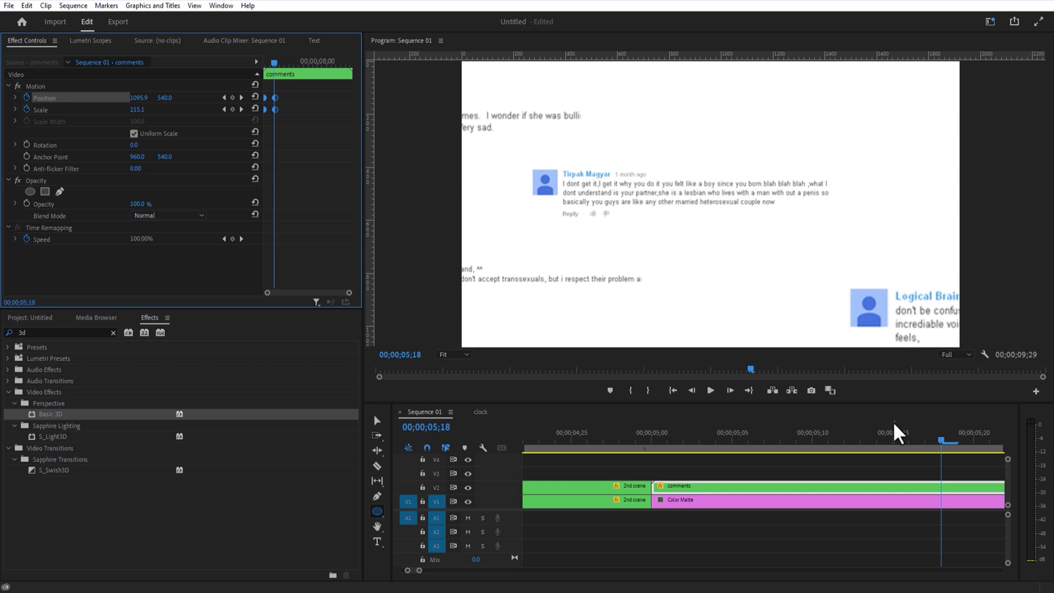
drag(944, 443, 656, 486)
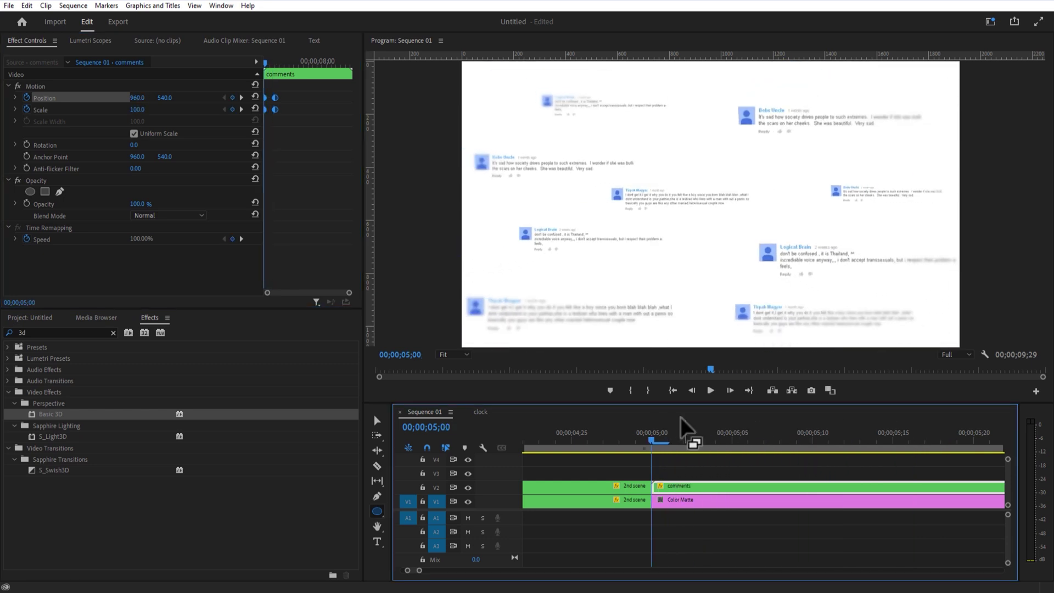
Slow the comments nest's zoom by moving its ending Position and Scale keyframes out to 00;00;08;29.
key(space)
drag(275, 98, 317, 97)
key(minus)
key(minus)
key(minus)
key(minus)
drag(689, 441, 681, 440)
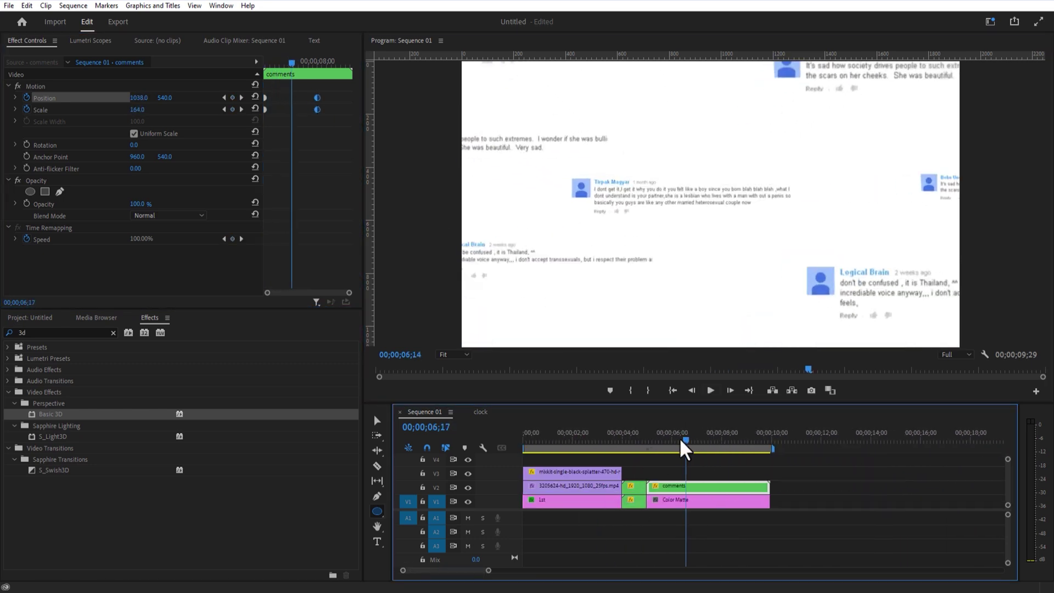
click(283, 69)
drag(318, 100, 334, 102)
Add intermediate Position and Scale keyframes, and set the ending keyframes to scale 276 and horizontal position 1231 at 00;00;08;02.
drag(290, 65, 297, 73)
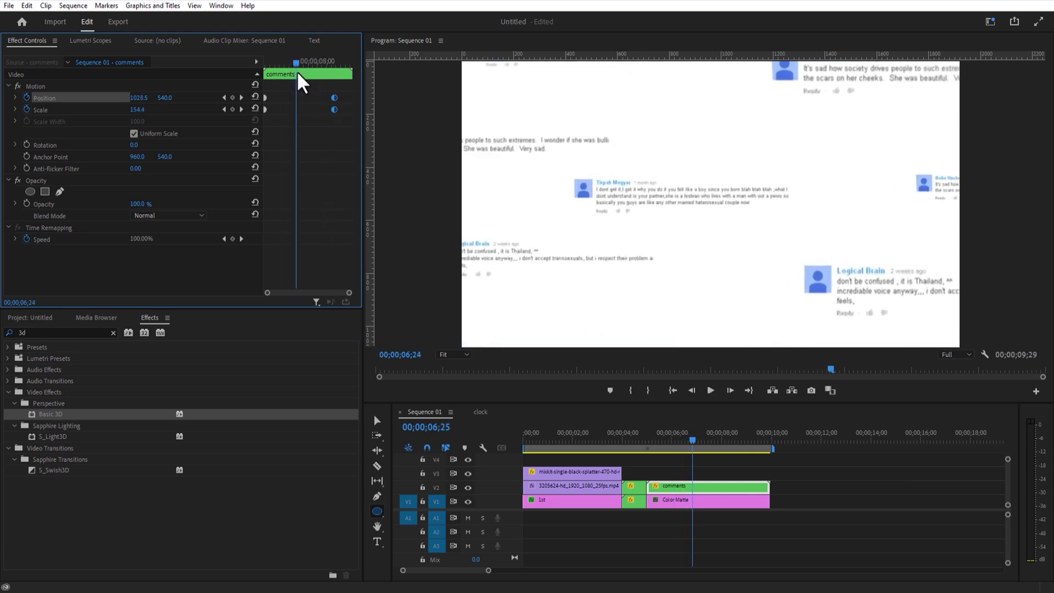
click(232, 109)
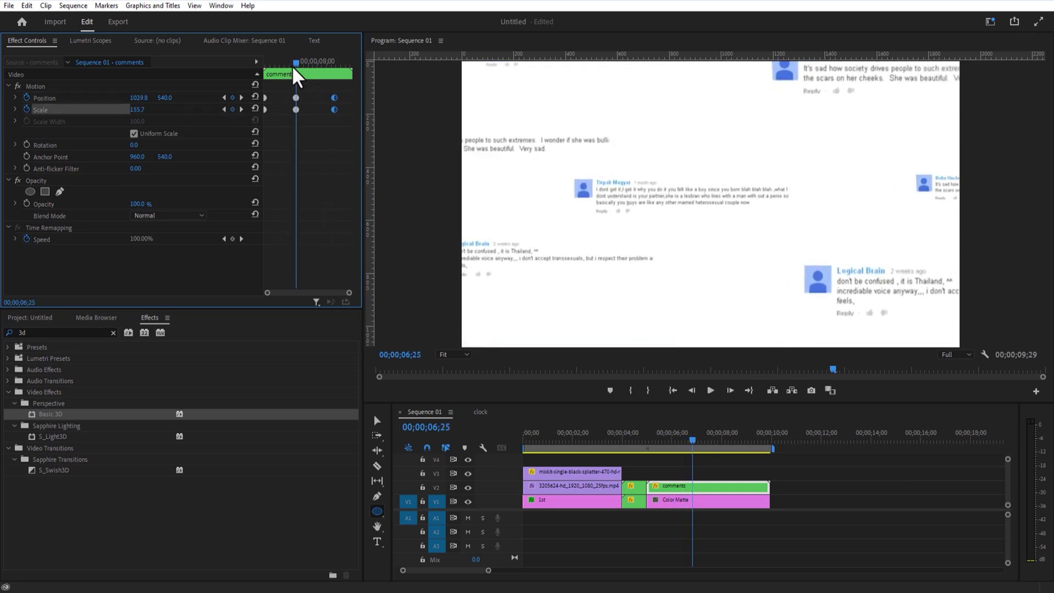
drag(137, 110, 204, 110)
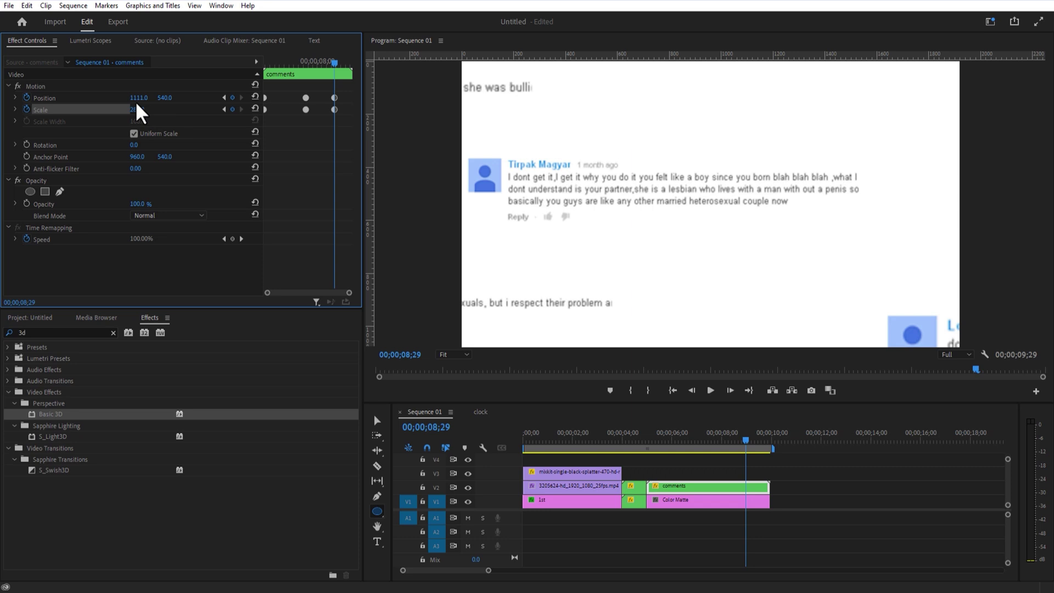
drag(138, 98, 198, 98)
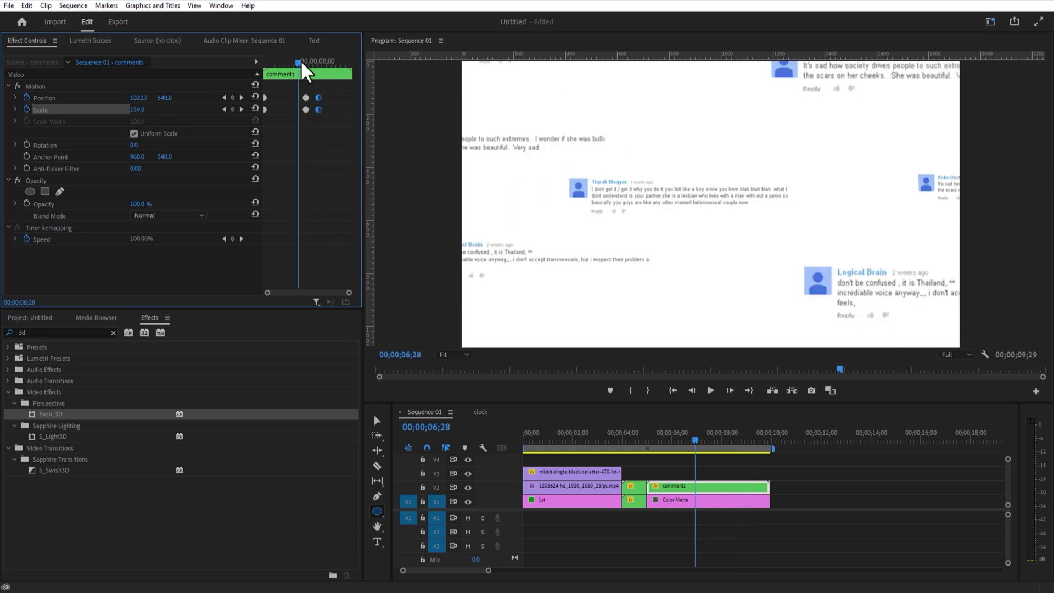
click(711, 391)
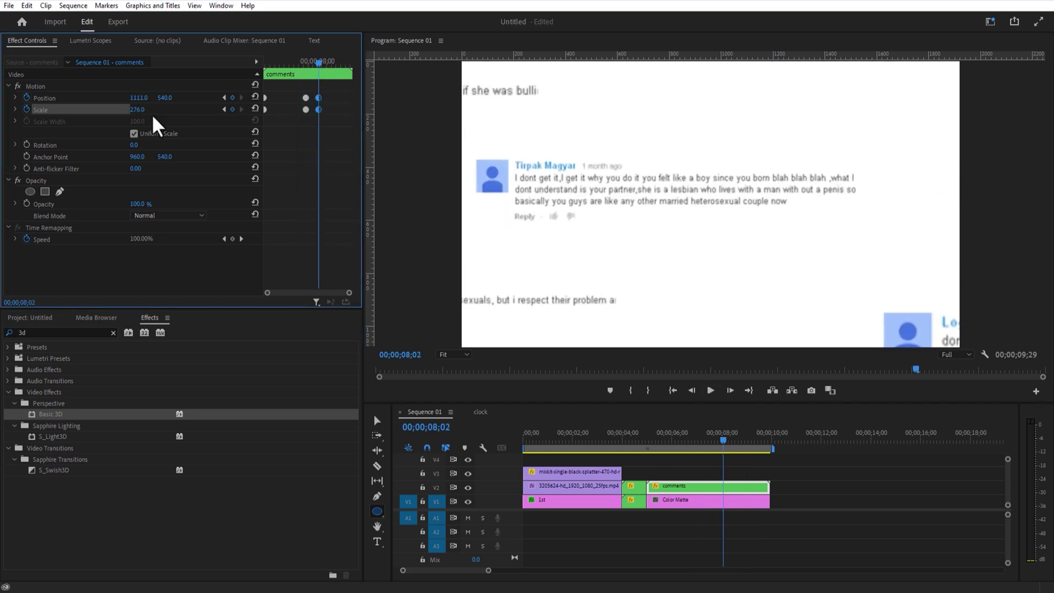
drag(318, 63, 269, 70)
click(710, 391)
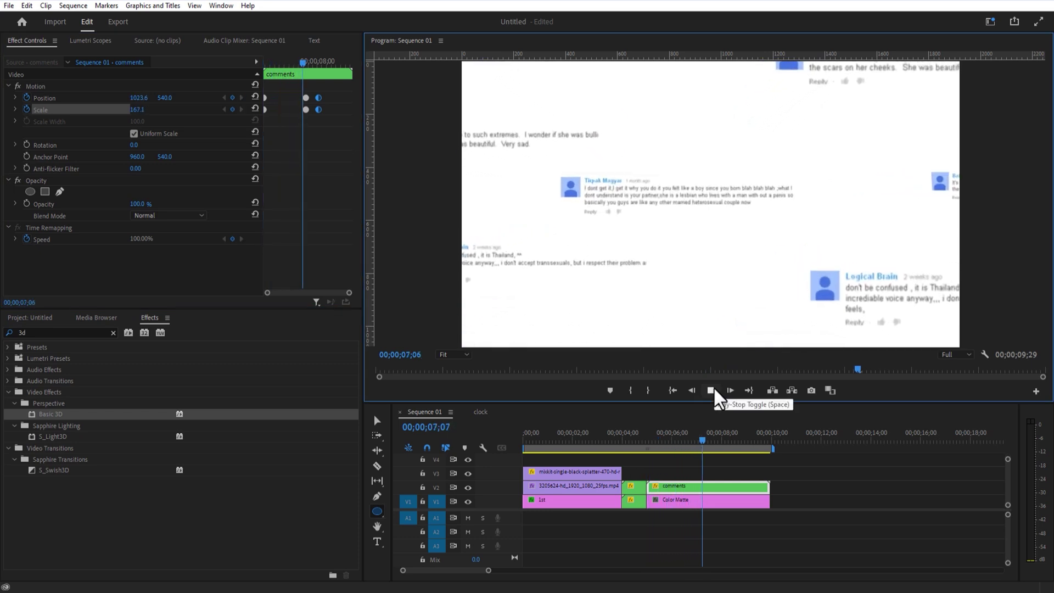
click(711, 390)
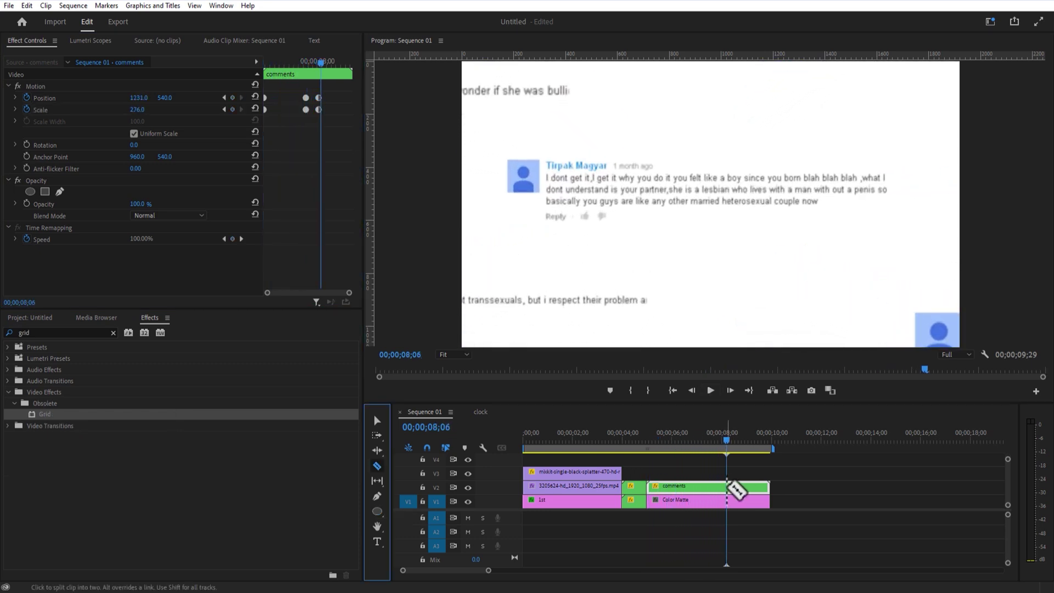
Split the comments nest on V2 at 00;00;08;06 and delete the part after the cut.
click(725, 486)
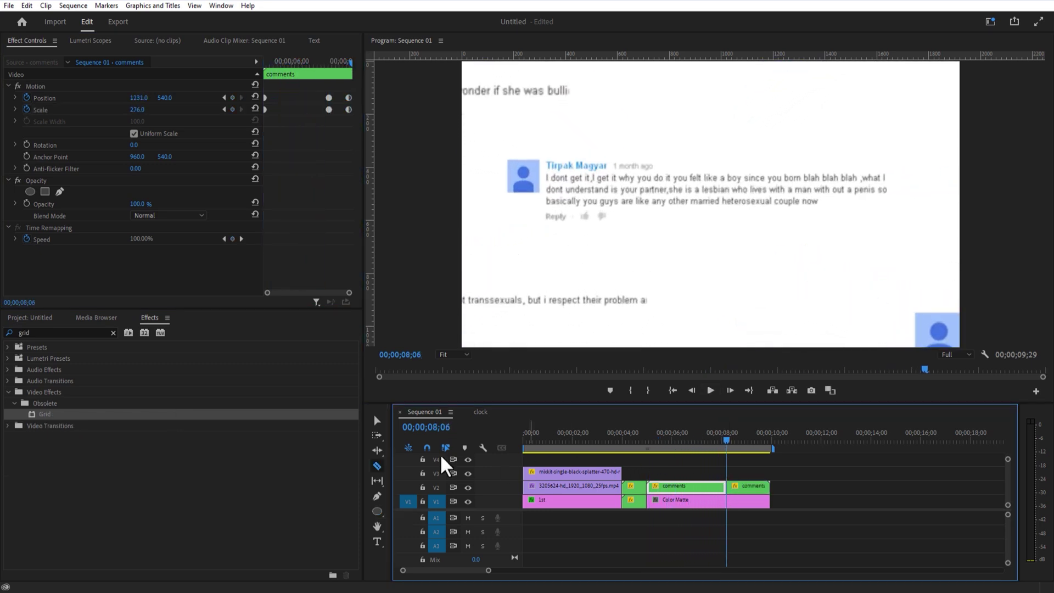
click(377, 420)
click(748, 487)
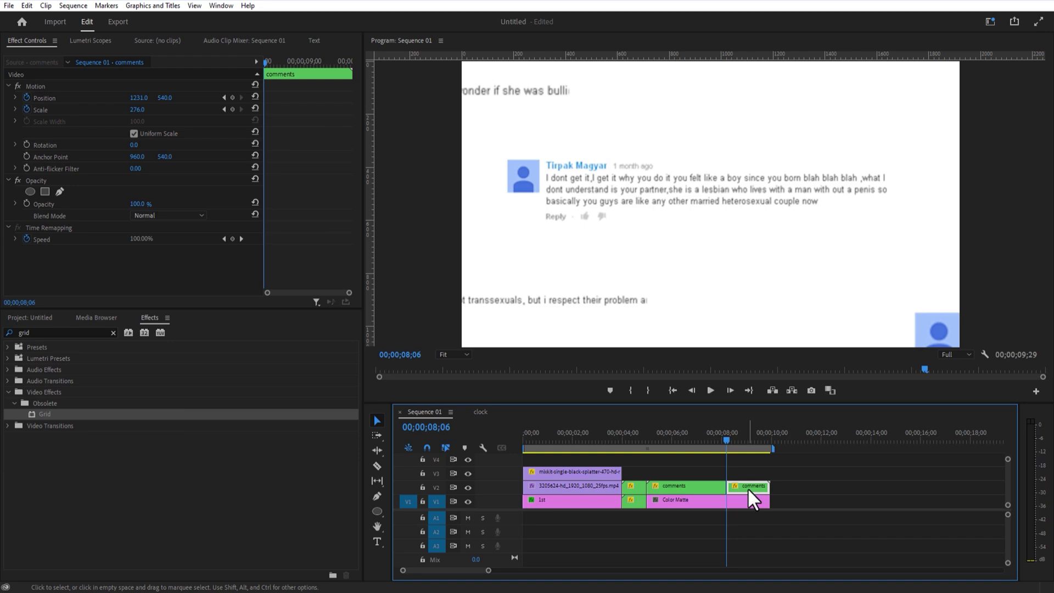
key(Delete)
Copy the comment 1 clip from inside the comments nest and paste it into Sequence 01 at 00;00;08;06.
click(44, 321)
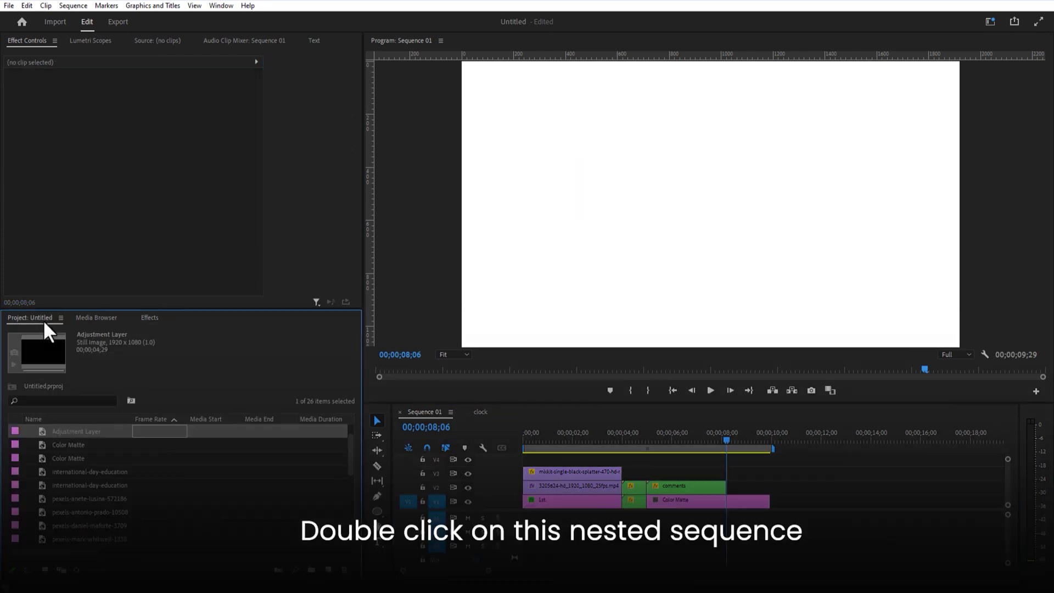
double_click(685, 488)
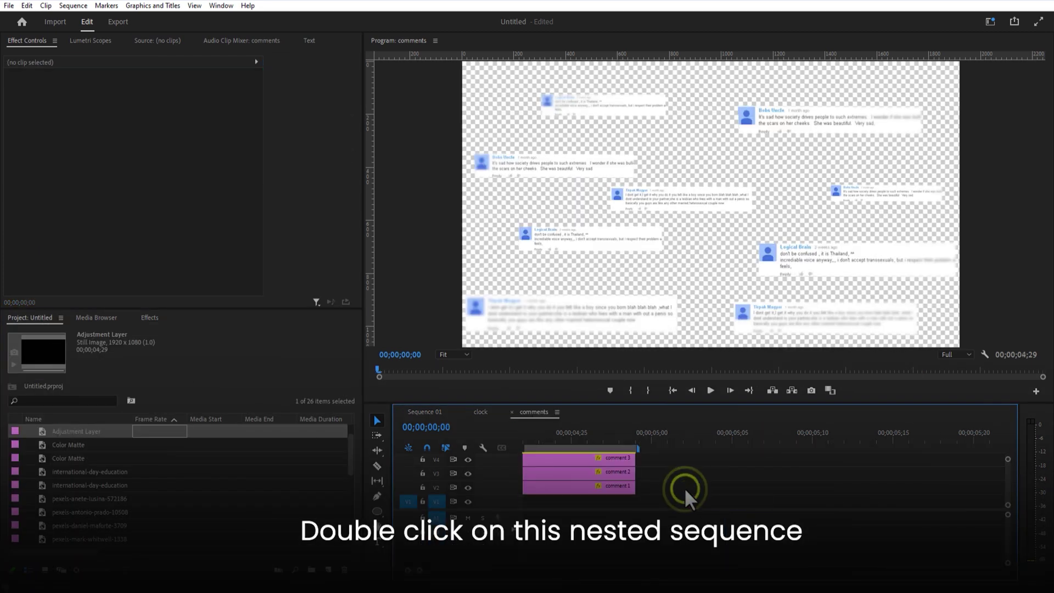
drag(610, 404, 610, 324)
click(608, 448)
key(ctrl+c)
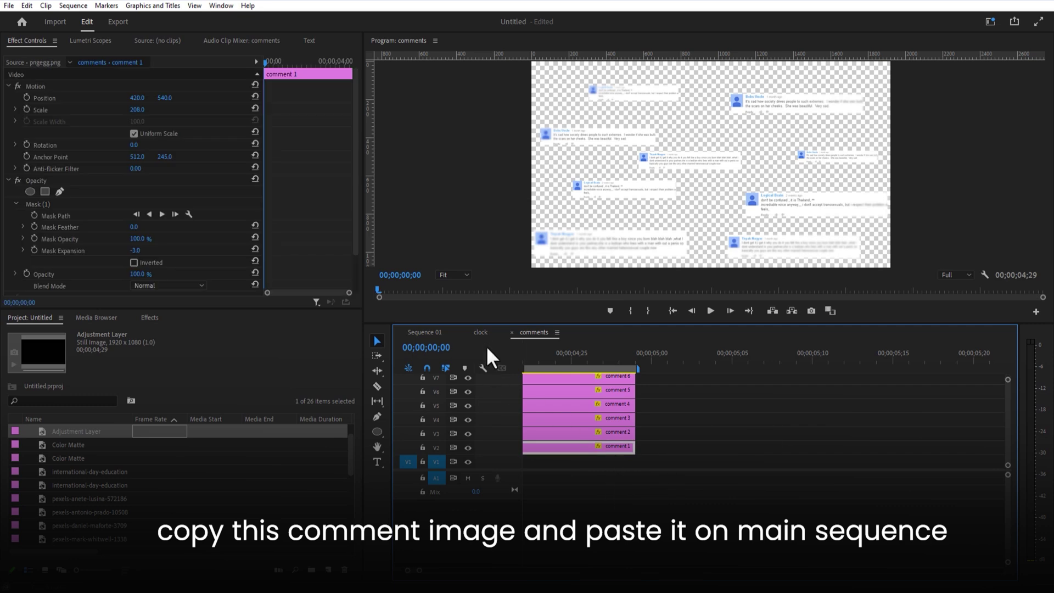
click(434, 332)
key(ctrl+v)
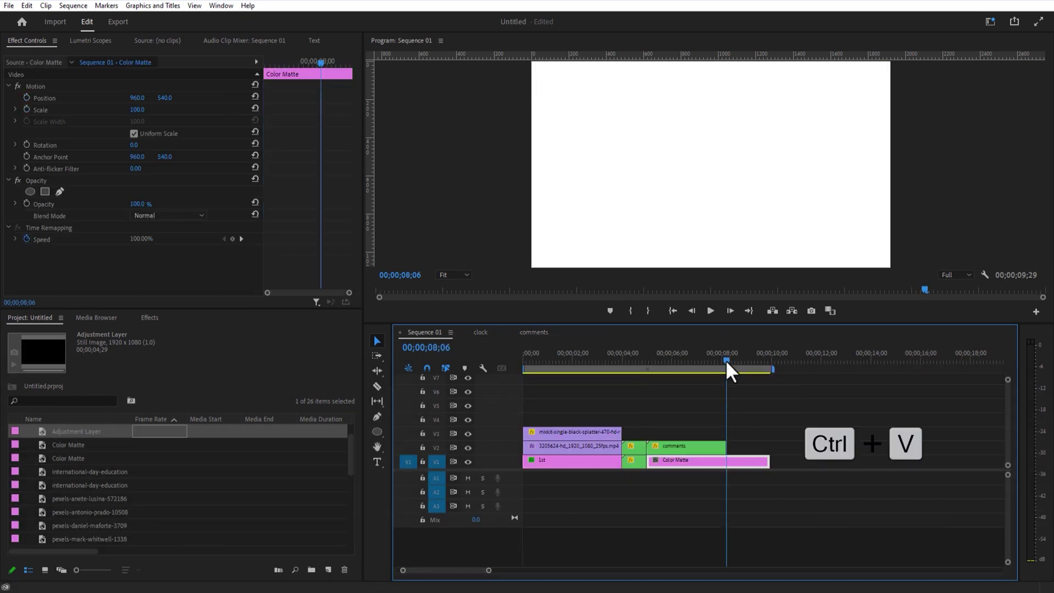
Scale and reposition the pasted comment 1 to match the nest's last zoomed frame, and trim it to the color matte's end.
drag(726, 355, 734, 362)
drag(137, 110, 286, 110)
drag(165, 98, 11, 98)
drag(137, 110, 126, 110)
drag(138, 99, 141, 99)
mouse_move(733, 362)
mouse_down()
mouse_move(721, 370)
mouse_move(731, 370)
mouse_up()
click(835, 448)
drag(847, 447, 769, 447)
click(626, 417)
Draw a rectangle over the words "I dont get it,I get it" and trim its graphic clip to the comment clip's end.
drag(381, 431, 414, 435)
drag(732, 324, 730, 369)
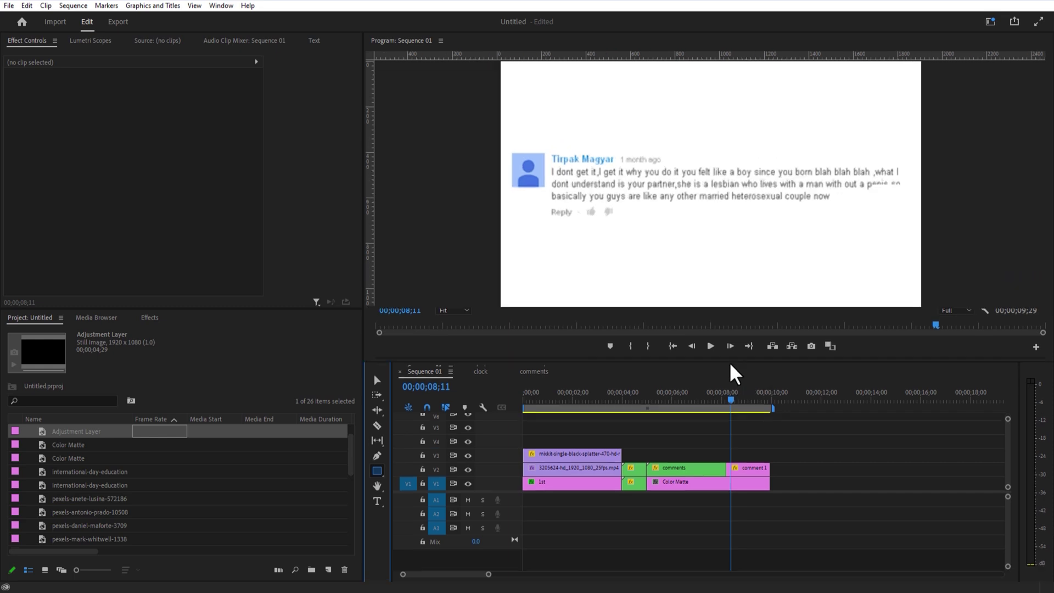
drag(542, 170, 622, 183)
drag(757, 458, 753, 459)
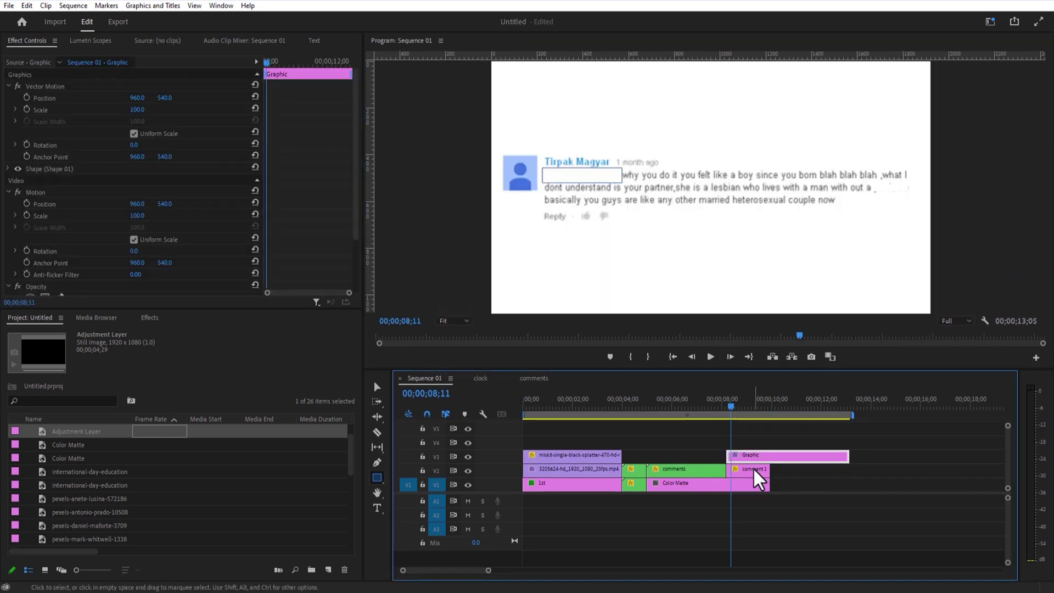
drag(849, 456, 768, 456)
Change the rectangle's fill to a solid, saturated yellow with a hue of 49°.
click(8, 168)
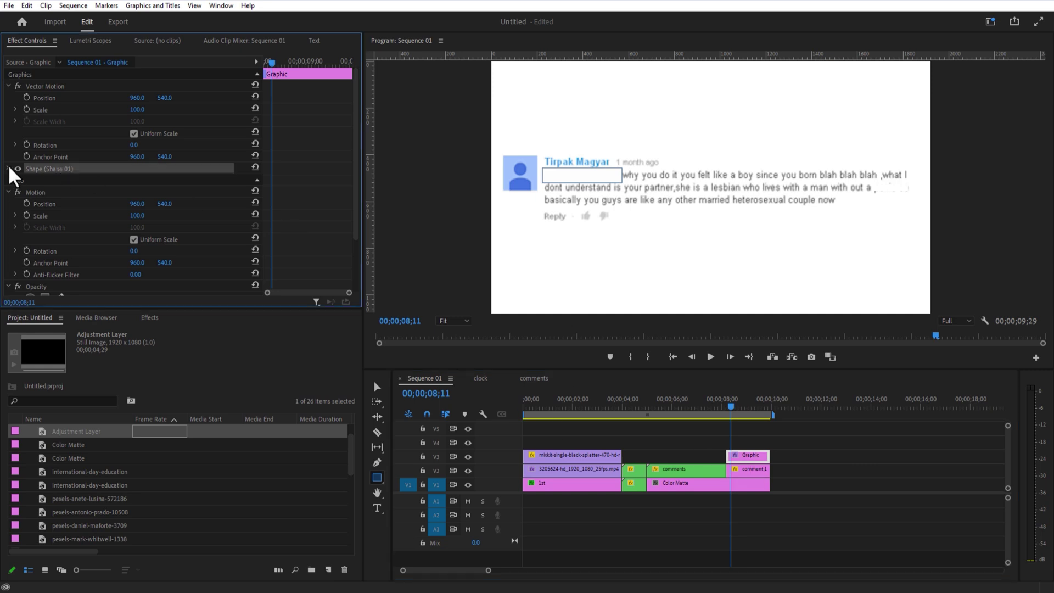
click(59, 237)
click(548, 259)
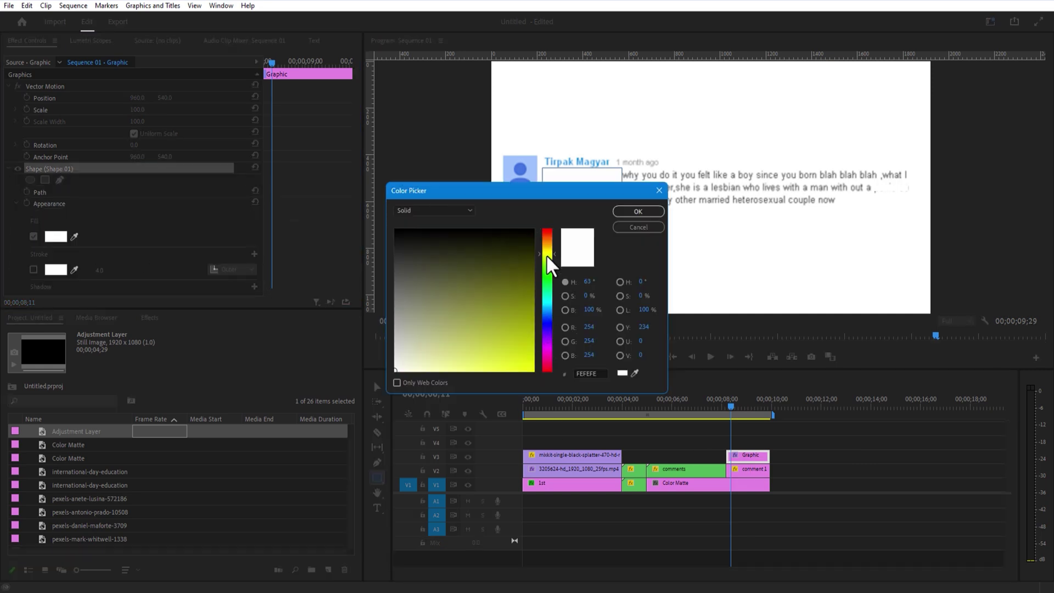
click(546, 250)
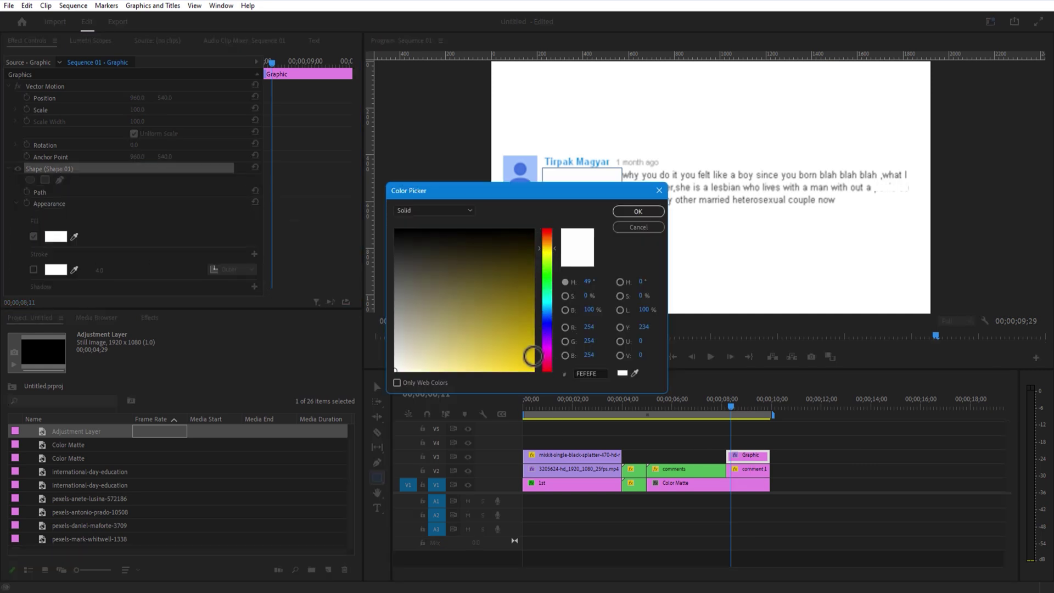
click(532, 367)
click(626, 212)
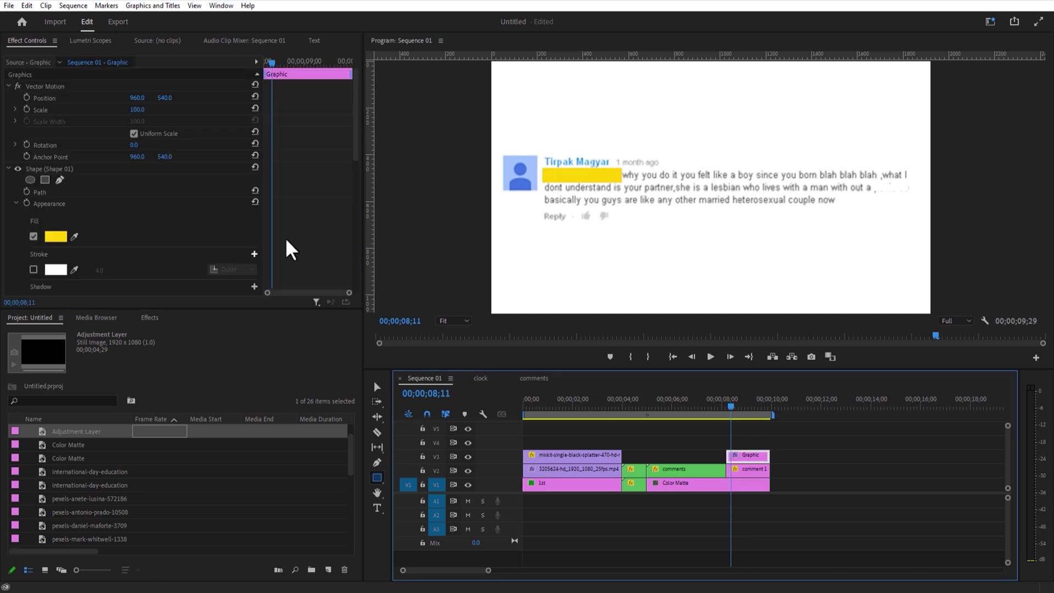
Set the highlight graphic's opacity blend mode to Multiply.
scroll(357, 188, down, 8)
click(168, 254)
click(165, 304)
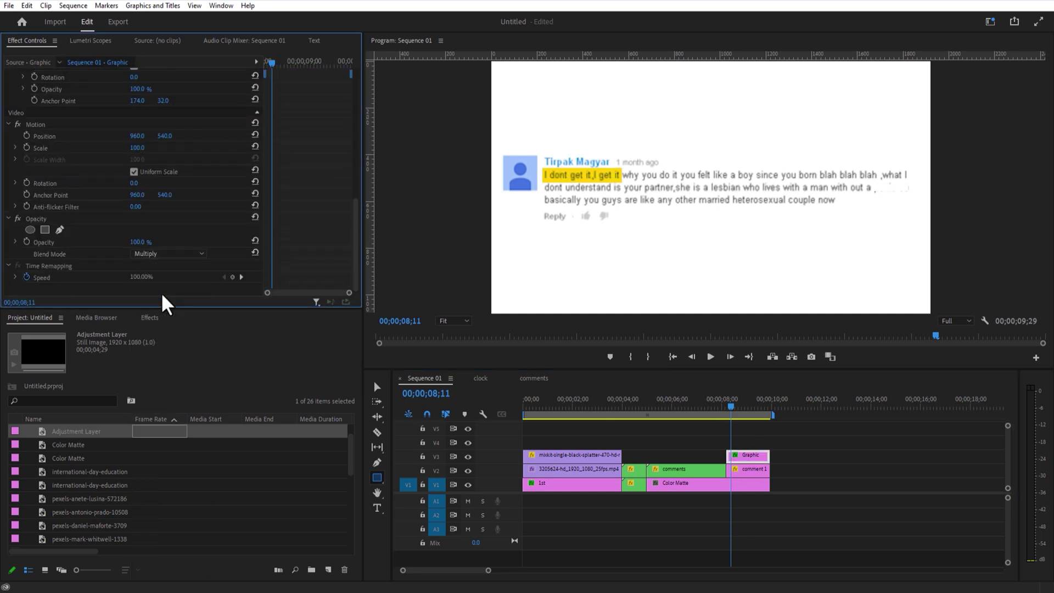
scroll(317, 169, up, 8)
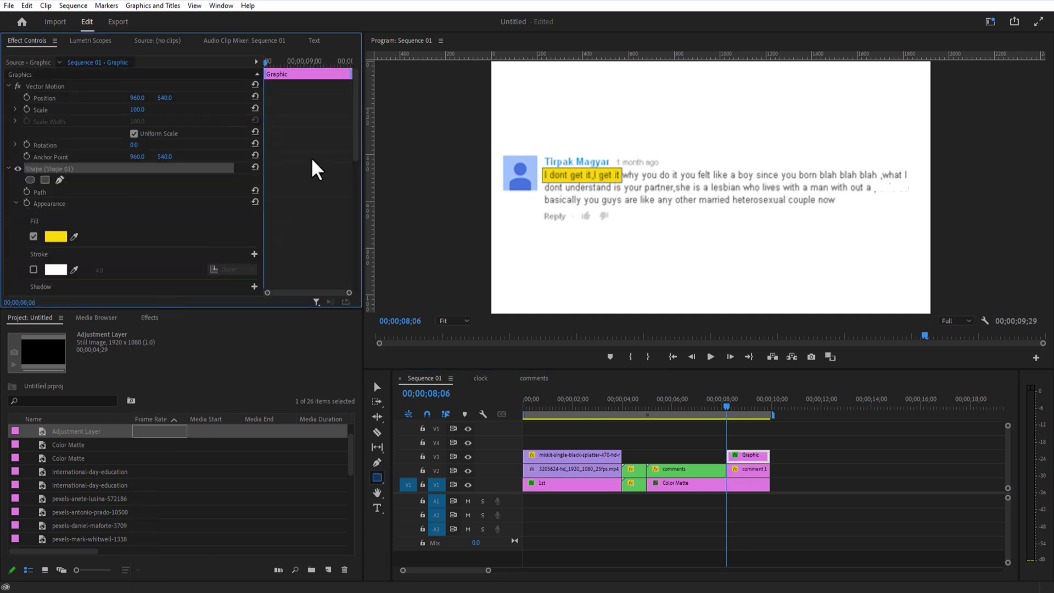
Add a rectangular mask to the highlight shape and narrow it to end just before the first highlighted word.
click(45, 181)
drag(679, 184, 542, 177)
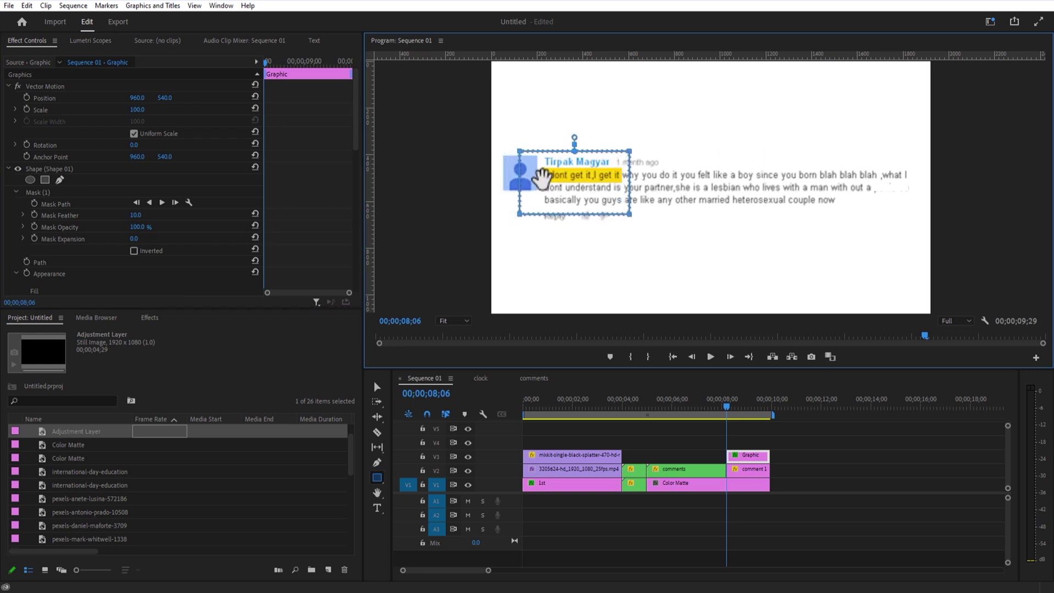
drag(629, 151, 545, 152)
drag(629, 214, 544, 214)
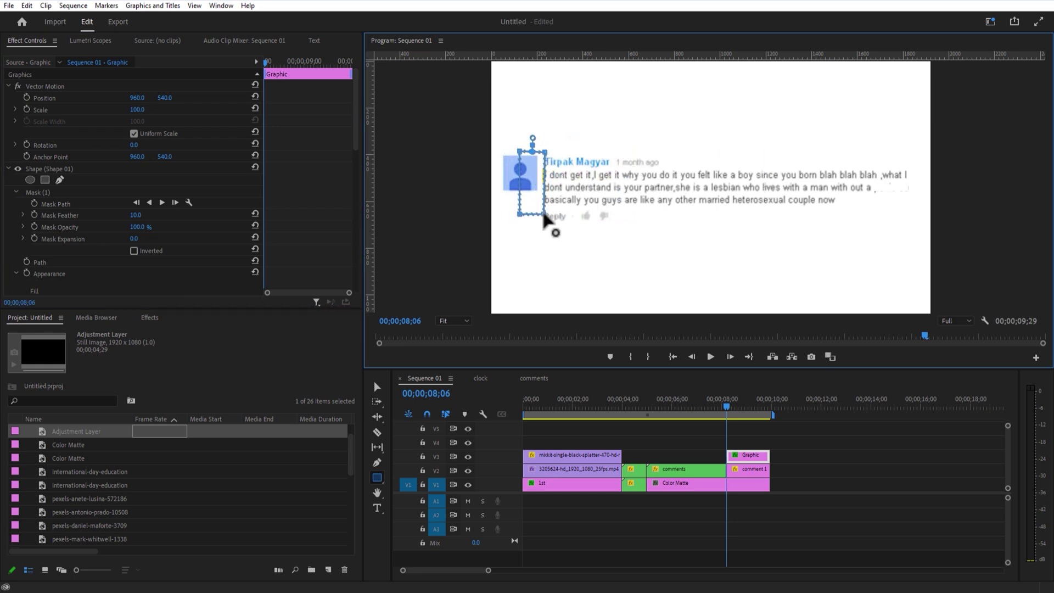
click(267, 71)
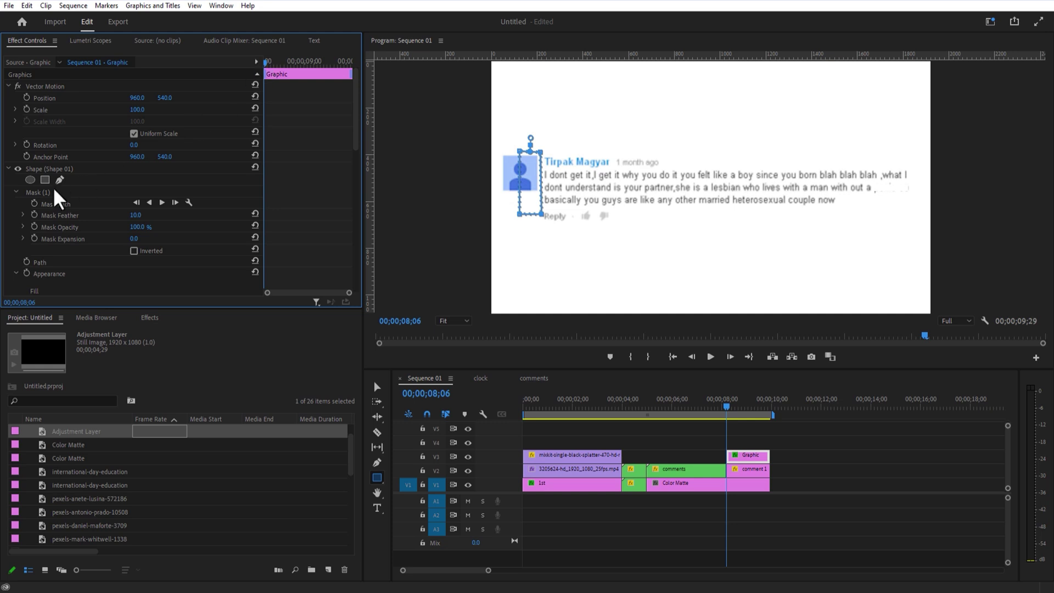
Keyframe the Mask Path at 00;00;08;06, and widen the mask over all the highlighted words at 00;00;08;14.
click(34, 203)
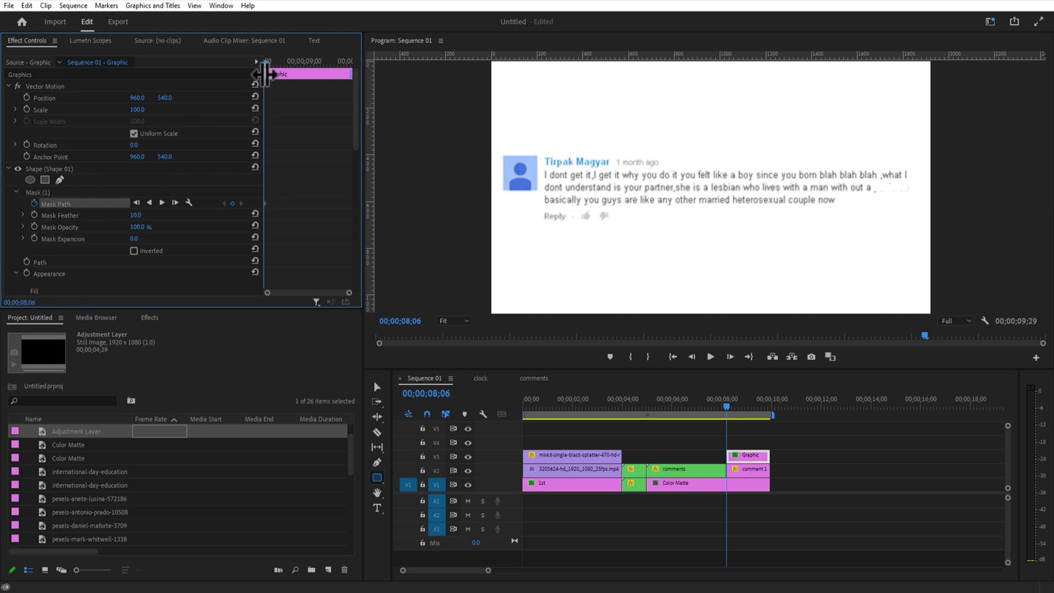
drag(266, 64, 277, 66)
click(38, 193)
drag(540, 153, 593, 153)
drag(542, 213, 604, 221)
drag(593, 153, 611, 153)
drag(597, 219, 610, 220)
drag(611, 154, 629, 155)
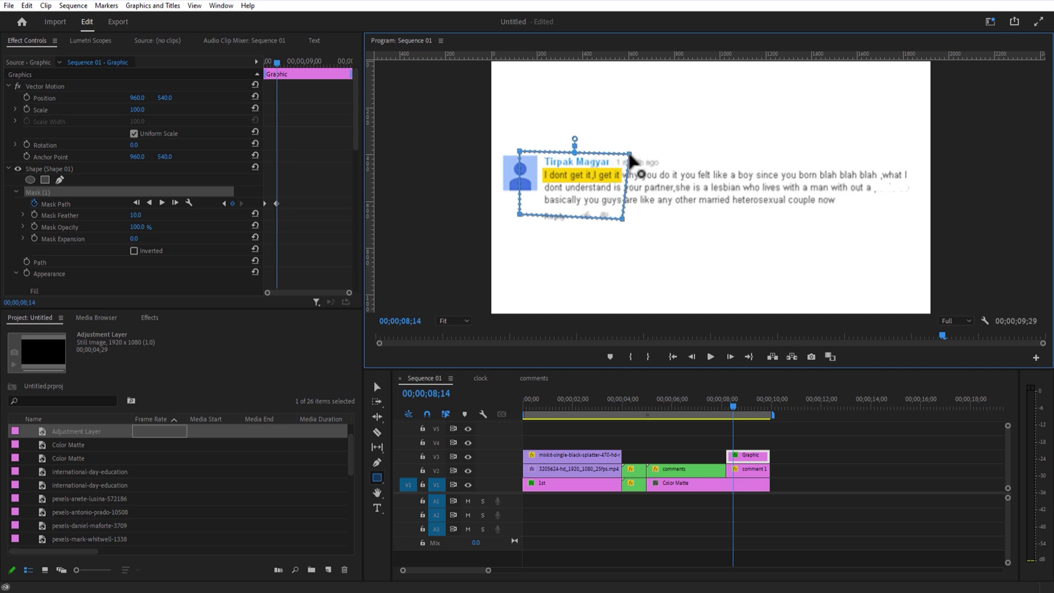
drag(610, 220, 629, 220)
Set the highlight mask's feather to 0.
drag(741, 409, 735, 413)
click(741, 457)
click(138, 216)
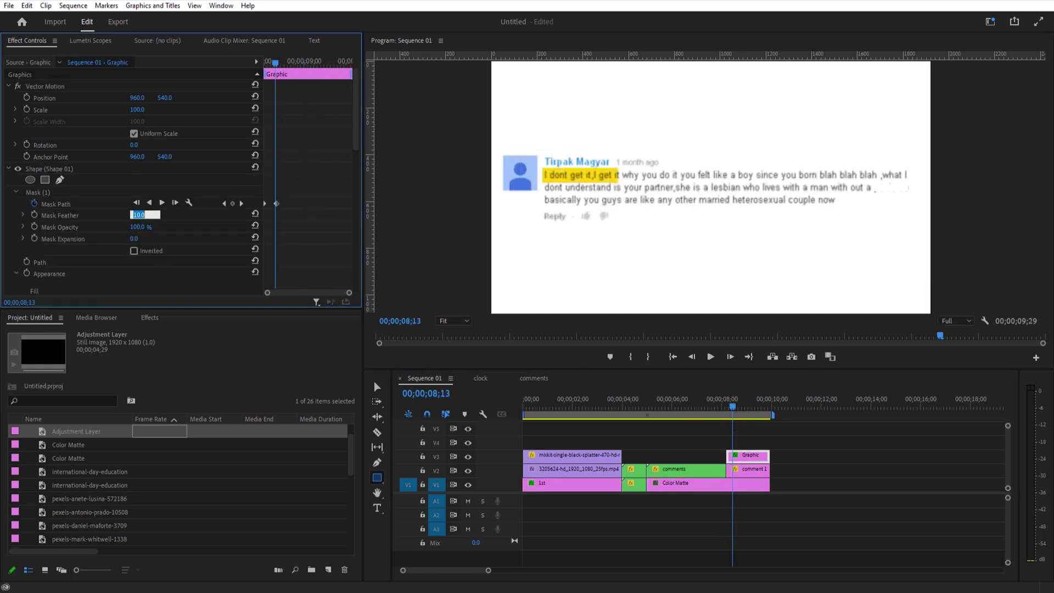
text(0)
key(Return)
Shift the highlight graphic slightly later and trim the final clips on all tracks to end at 00;00;09;02.
drag(739, 407, 729, 416)
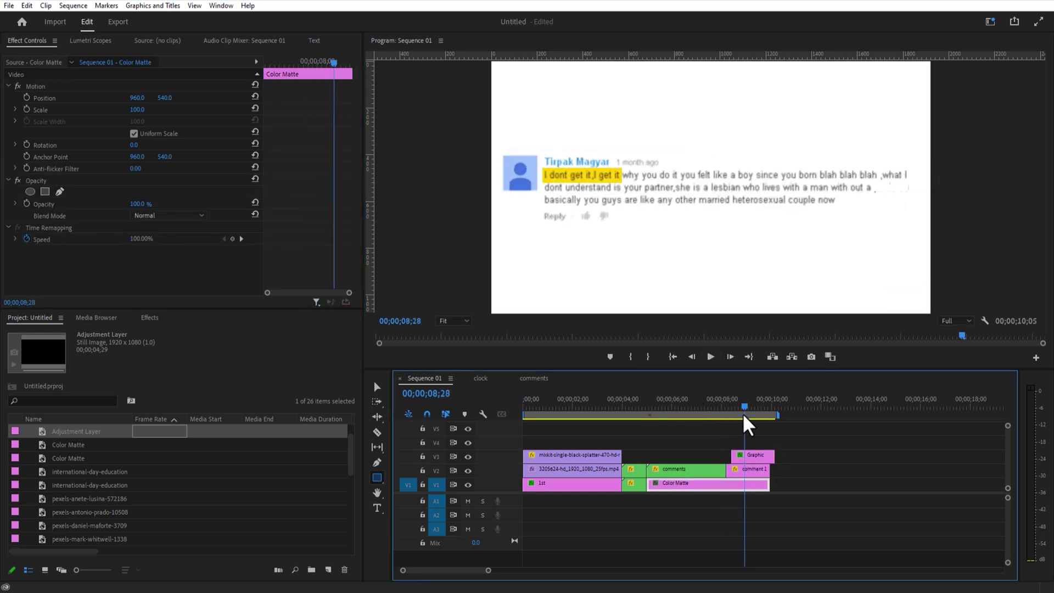
mouse_move(745, 416)
mouse_down()
mouse_move(730, 419)
mouse_move(738, 423)
mouse_up()
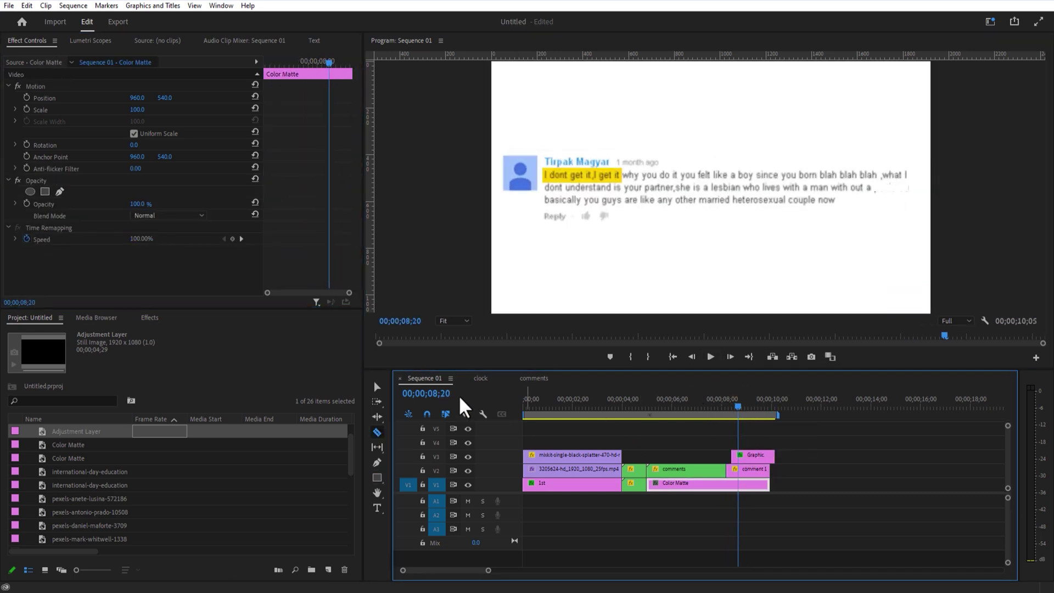
click(378, 387)
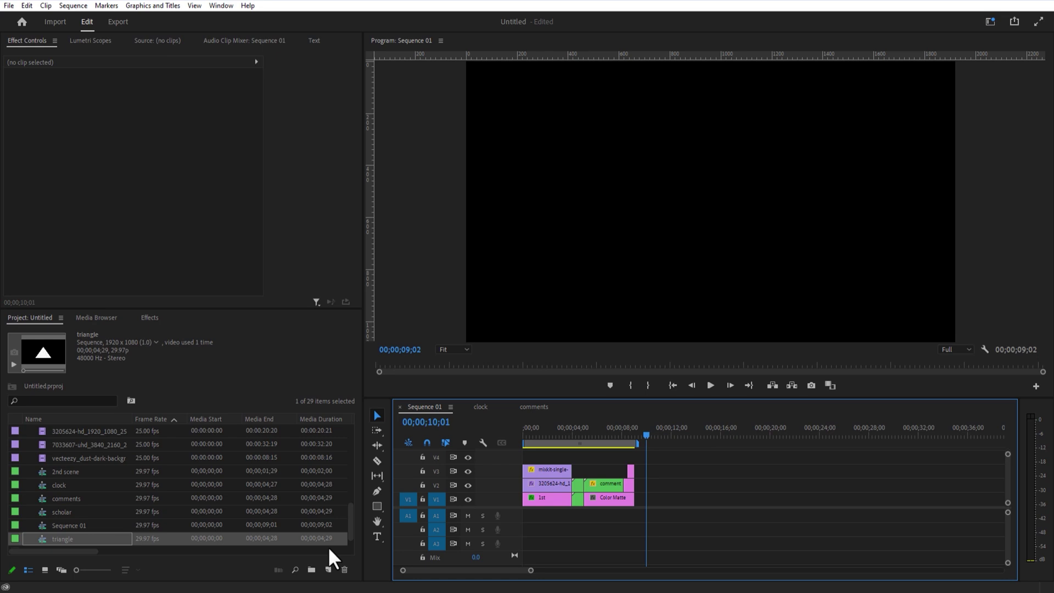
Create a crimson 1920 x 1080 color matte and place it on V1 directly after the existing clips.
click(333, 566)
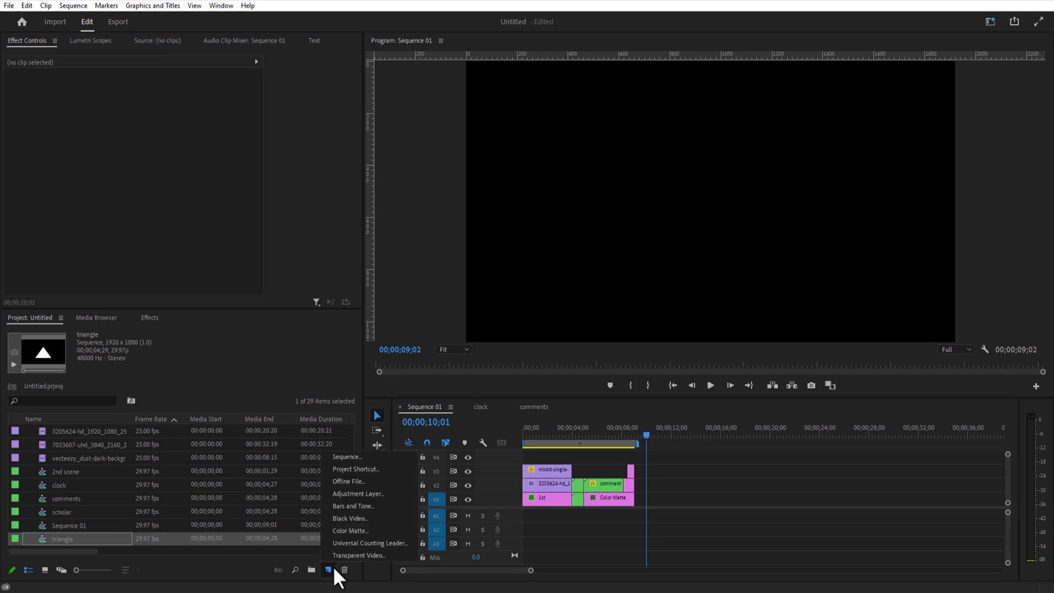
click(354, 529)
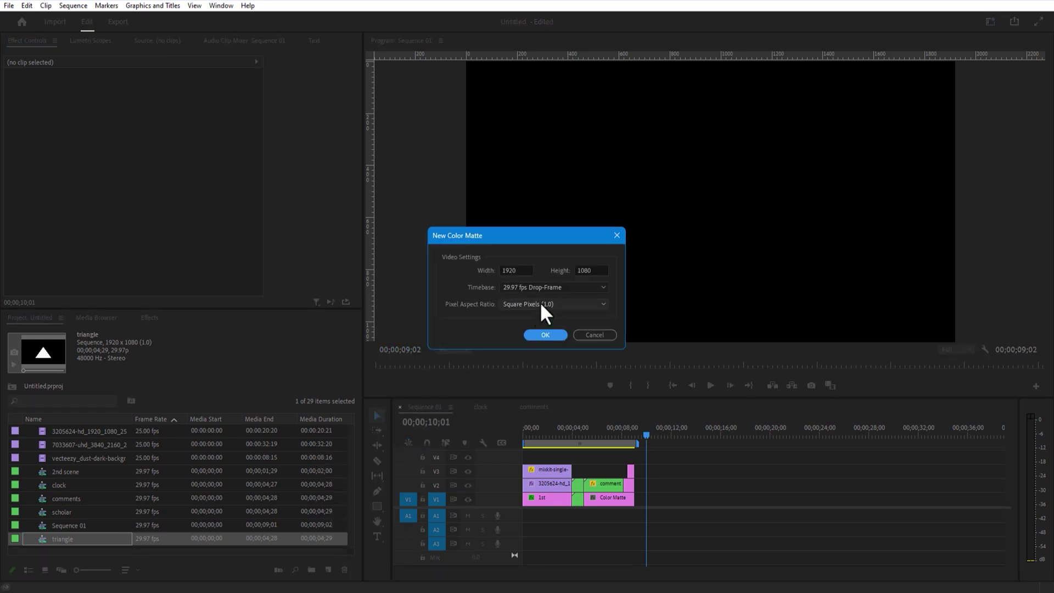
click(545, 334)
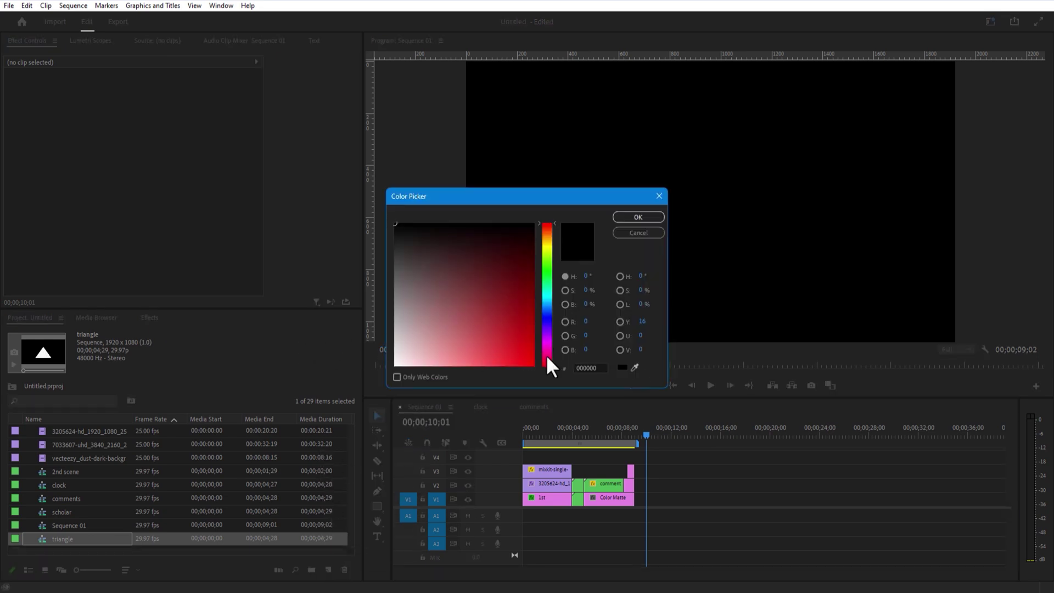
click(638, 217)
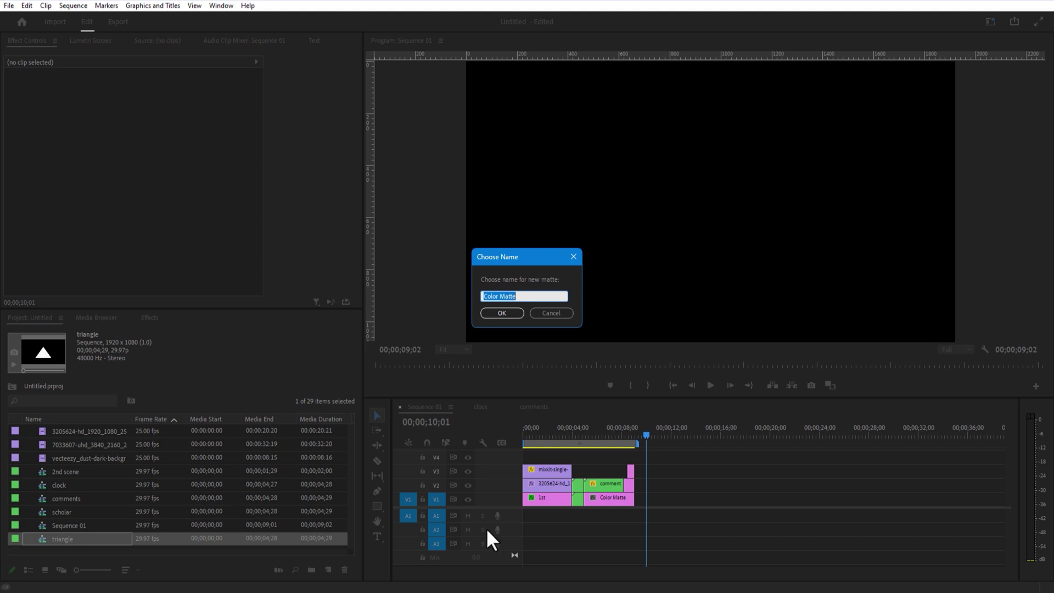
click(501, 311)
drag(134, 441, 663, 499)
click(663, 498)
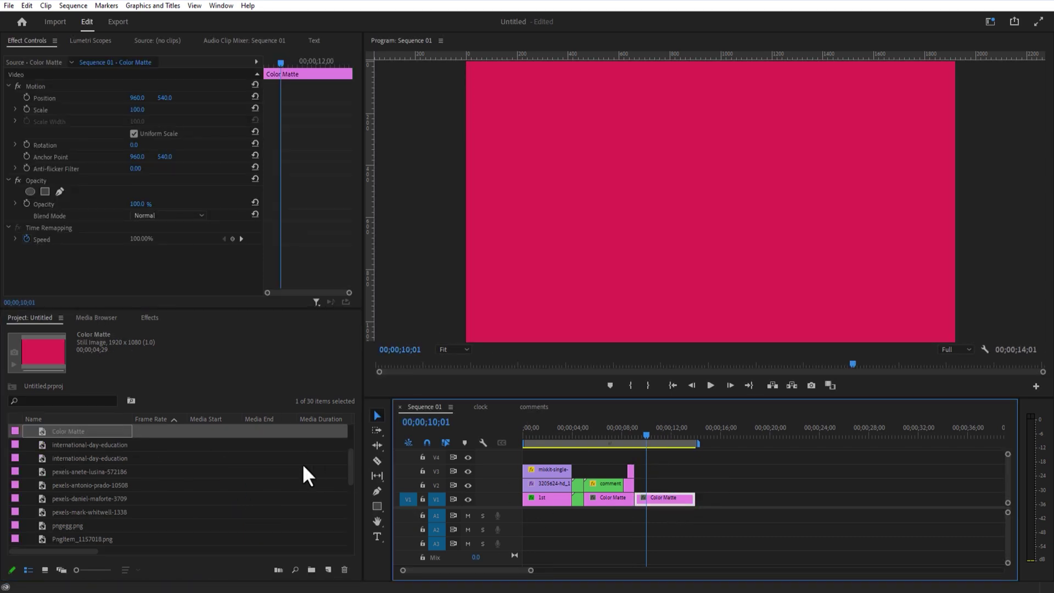
Apply Lumetri Color to the new color matte and set its Vignette Amount to -1.4.
click(150, 318)
click(59, 332)
text(lumetri)
scroll(128, 461, down, 10)
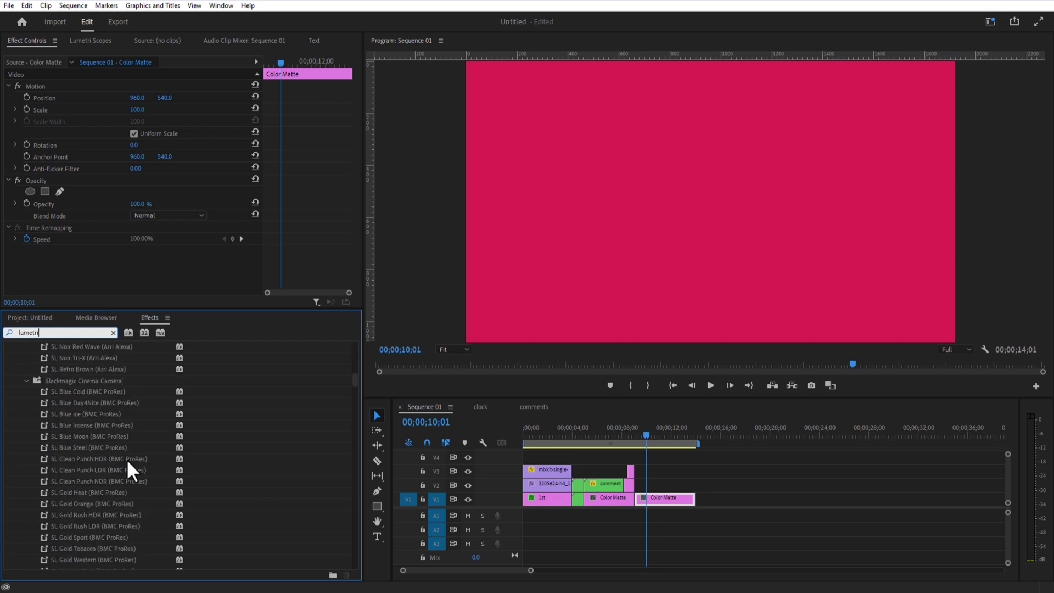
scroll(119, 505, down, 10)
drag(109, 552, 661, 499)
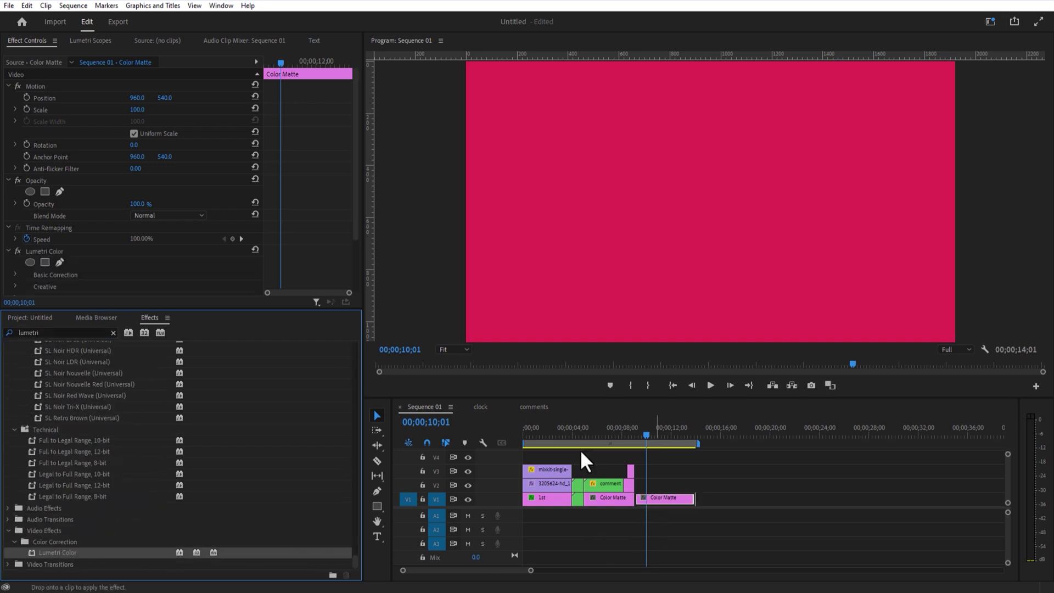
scroll(349, 227, down, 4)
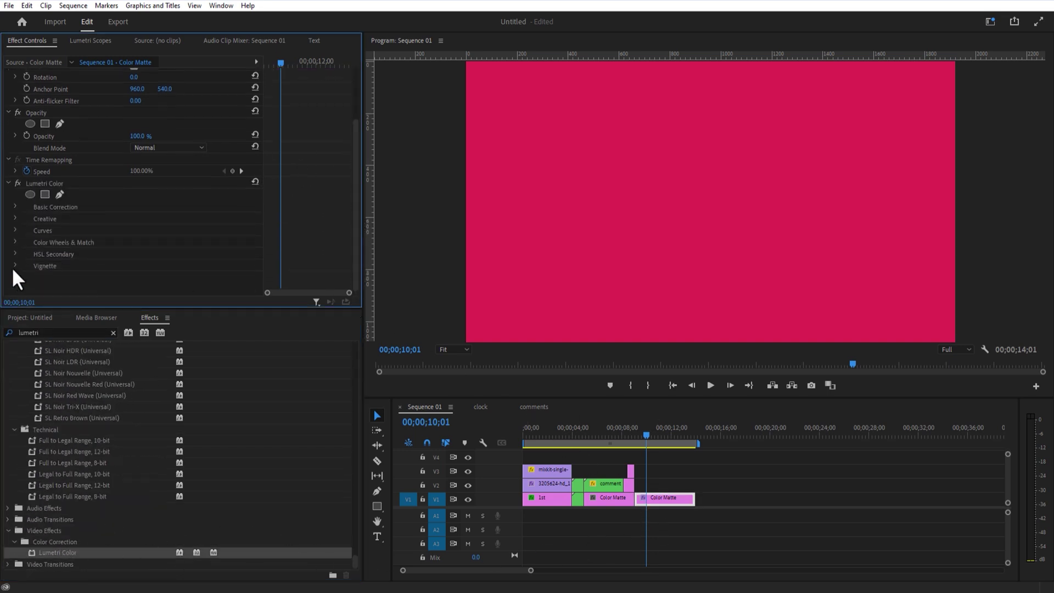
scroll(72, 272, down, 2)
mouse_move(135, 244)
mouse_down()
mouse_move(165, 244)
mouse_move(131, 244)
mouse_up()
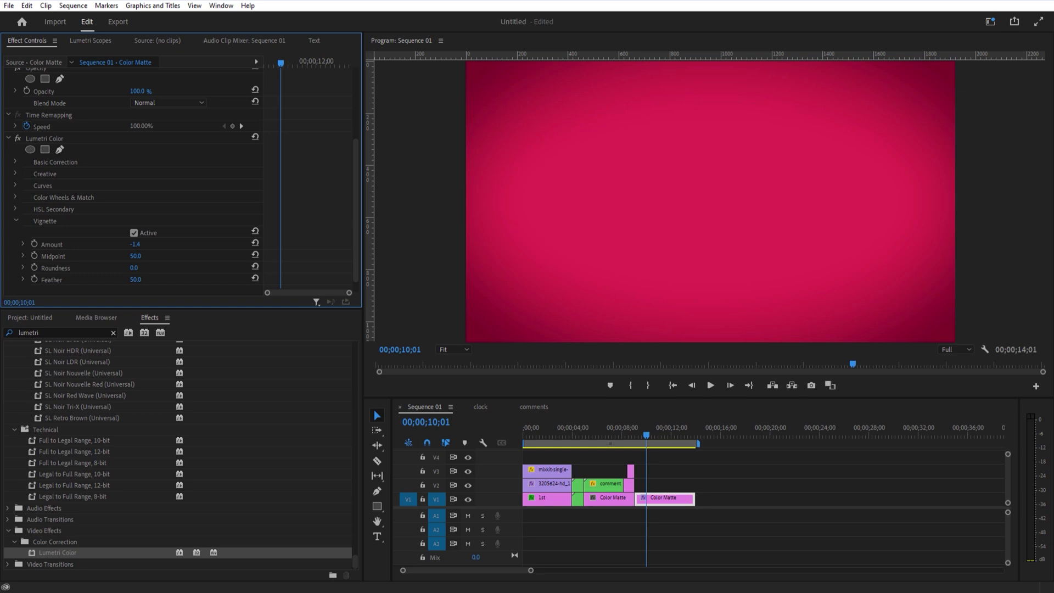
click(768, 522)
Place kindpng_3297656 (1).png on V2 above the crimson color matte.
click(30, 317)
drag(85, 472, 659, 490)
click(676, 494)
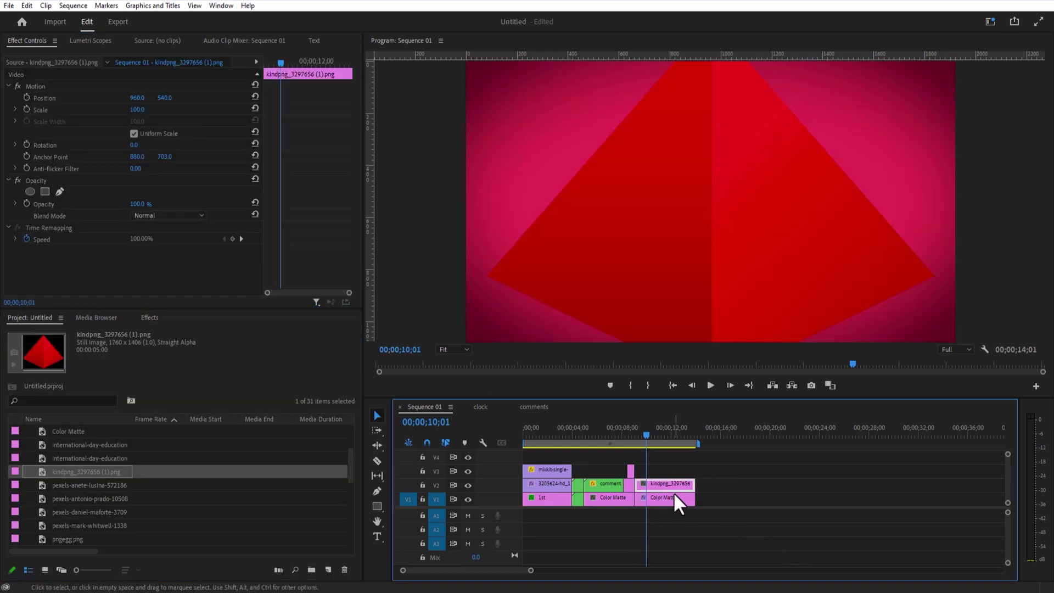
Rename the pyramid clip as triangle and set its Scale to 38.
right_click(673, 492)
click(730, 534)
text(triangle)
key(Return)
drag(137, 110, 103, 110)
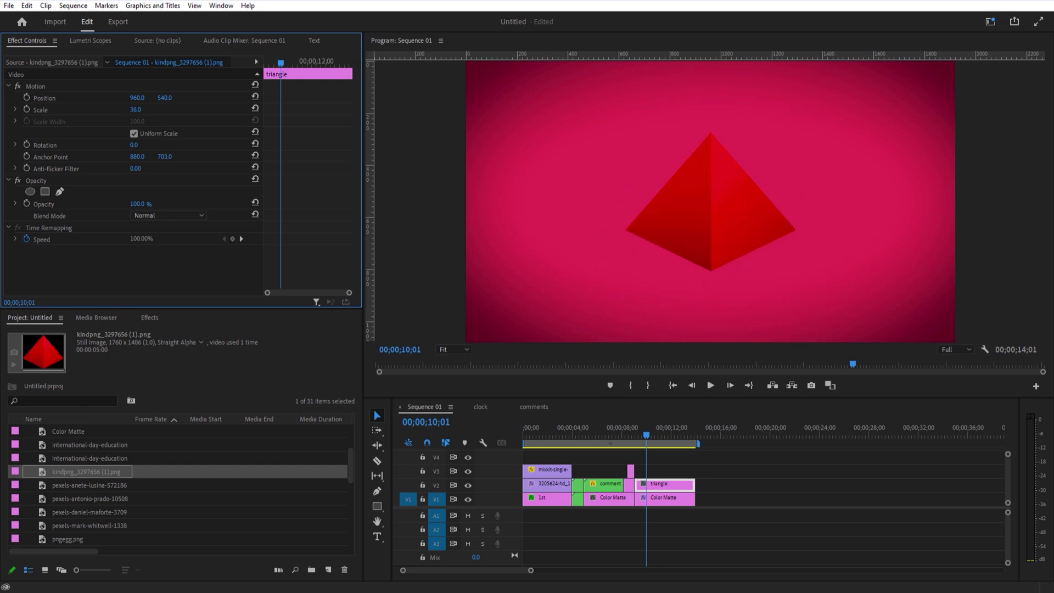
Apply the Tint effect to the triangle clip to turn the pyramid gray.
click(150, 317)
click(60, 333)
text(tint)
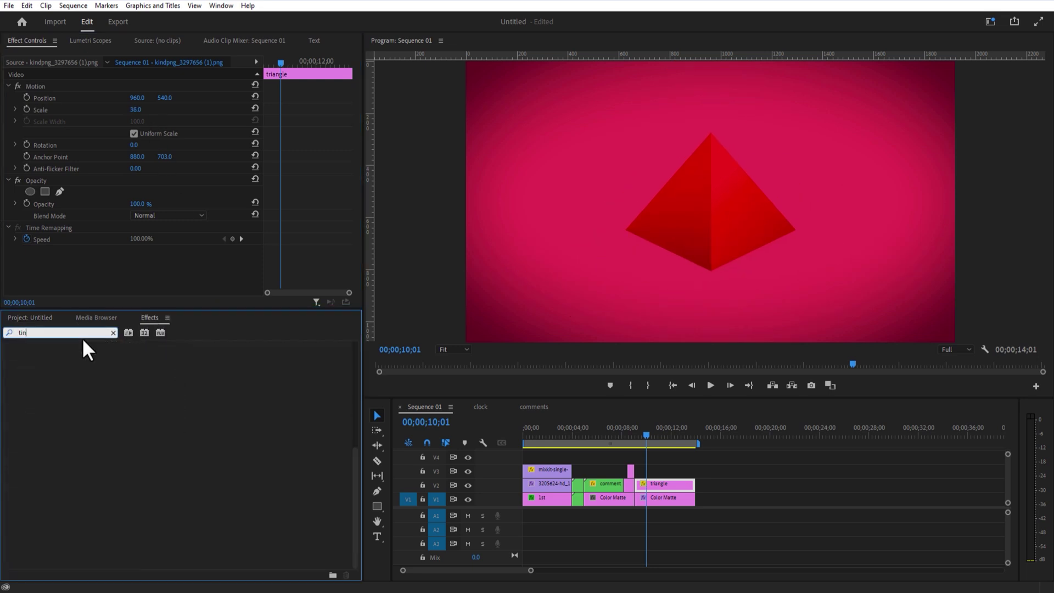
drag(50, 414, 71, 423)
drag(651, 477, 653, 483)
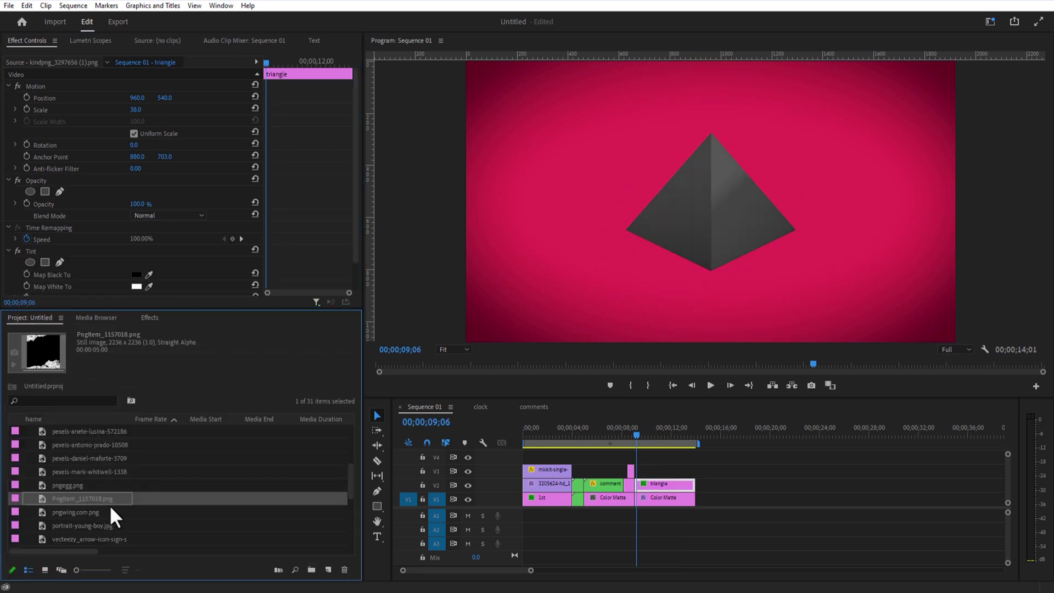
Place PngItem_1157018.png on V3 as newspaper, with Scale 98, Rotation -43° and Position 1005, 473.
drag(199, 504, 684, 477)
drag(137, 110, 104, 110)
drag(134, 145, 111, 145)
drag(136, 110, 162, 98)
mouse_move(136, 109)
mouse_down()
mouse_move(123, 109)
mouse_move(137, 110)
mouse_up()
text(newspaper)
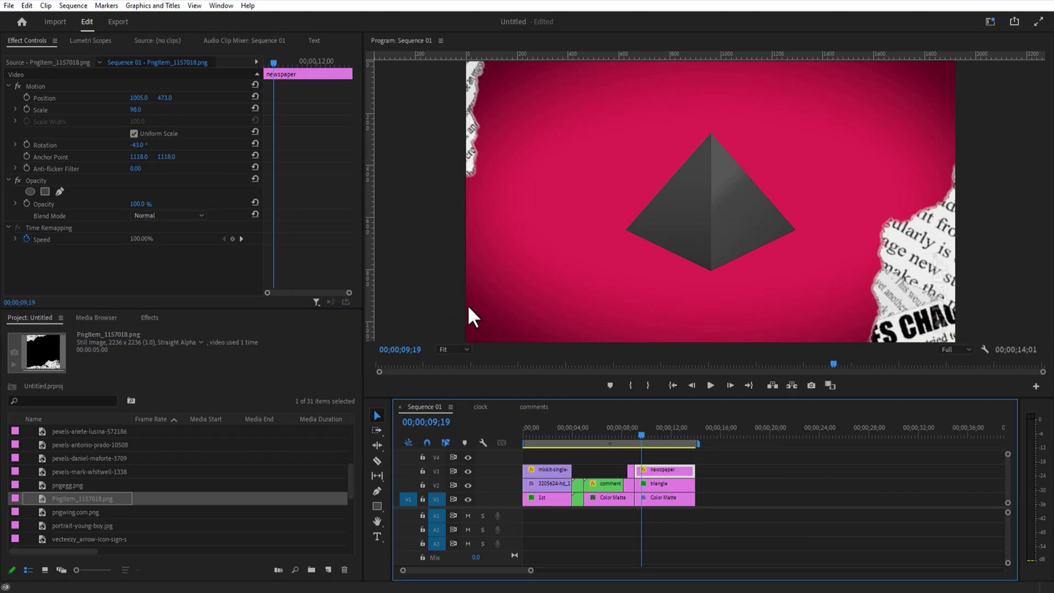
Apply Drop Shadow to the newspaper clip and set its Distance to 21.
click(150, 318)
click(54, 332)
text(drop)
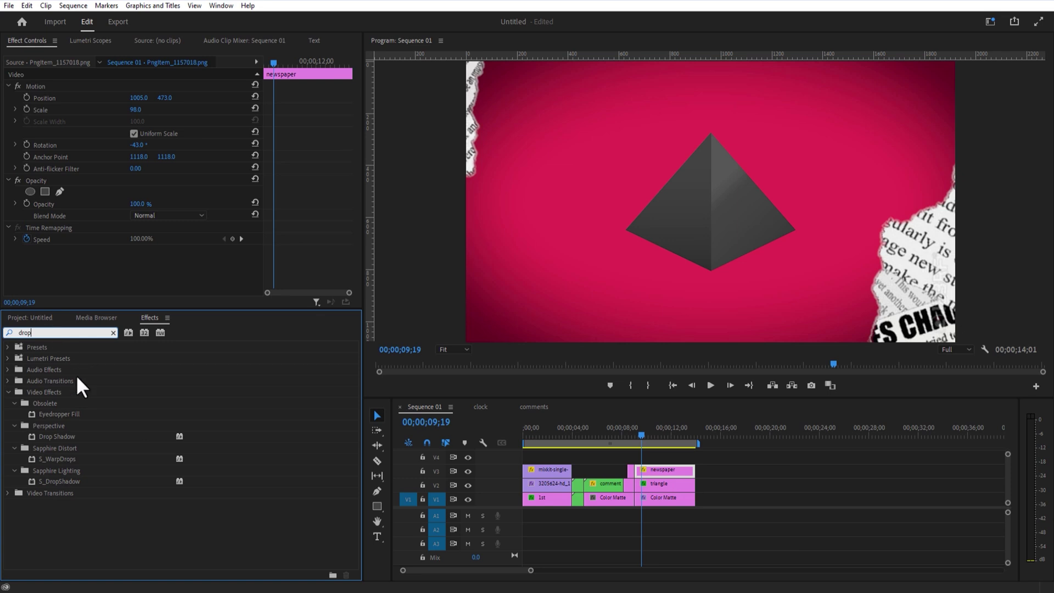
drag(60, 436, 675, 477)
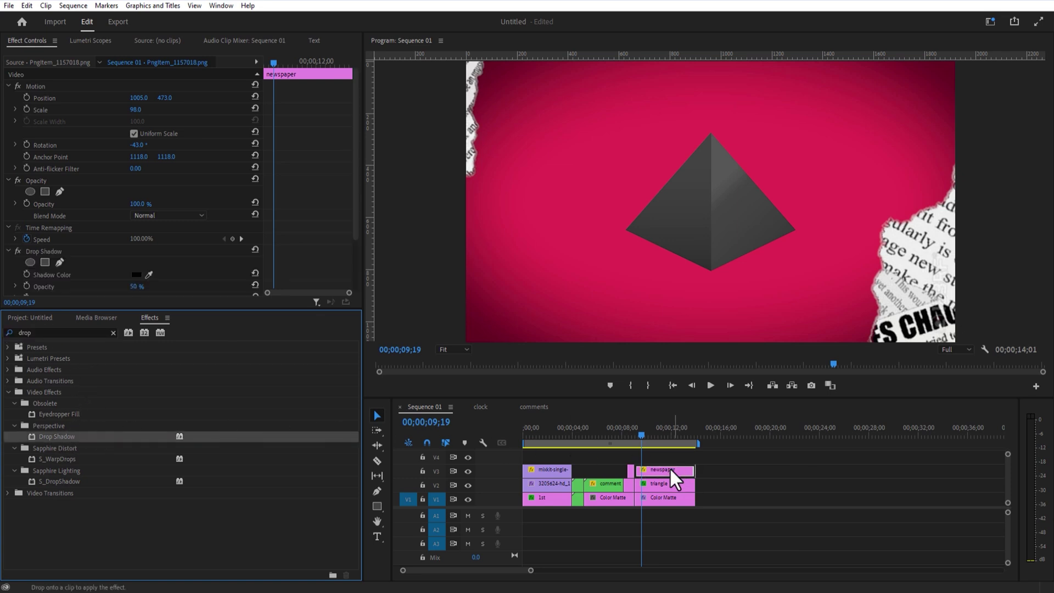
scroll(359, 258, down, 2)
drag(356, 250, 355, 277)
drag(135, 242, 133, 218)
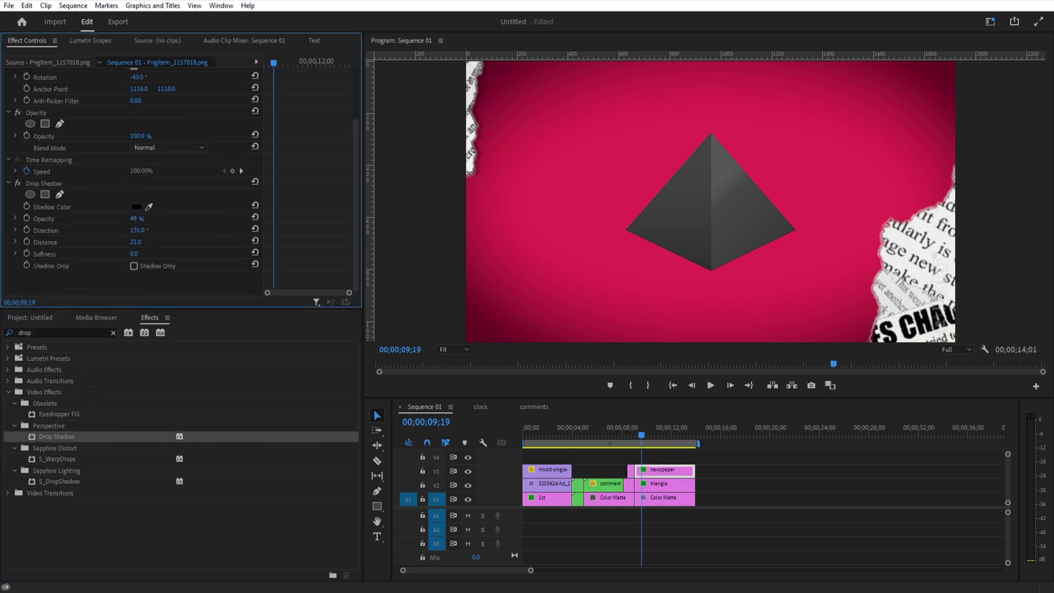
Scale the newspaper clip to 36 and isolate its upper-left paper scrap with a rectangular opacity mask.
drag(631, 436, 640, 442)
click(673, 471)
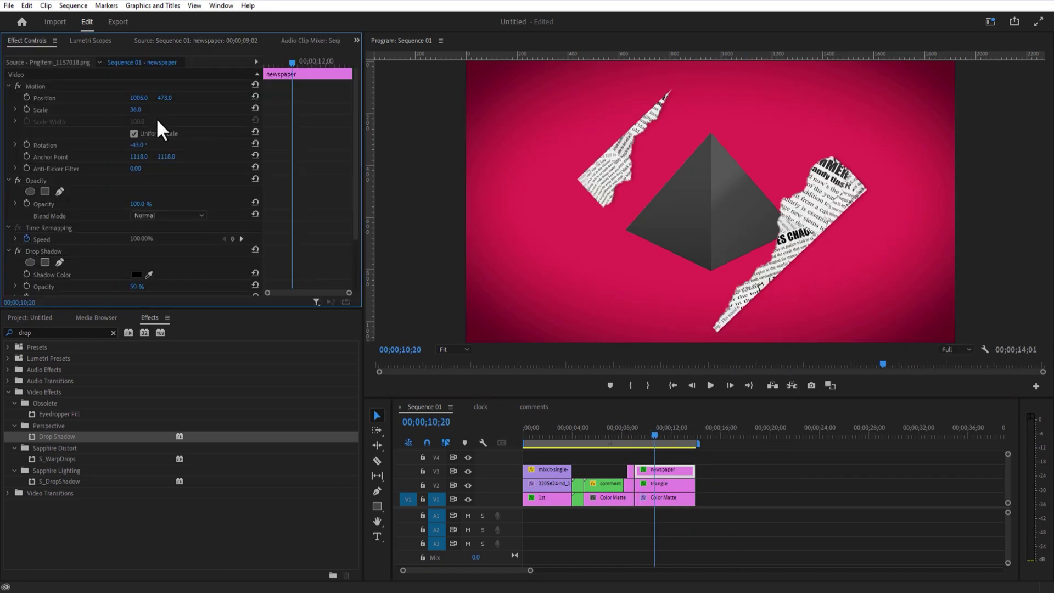
click(45, 192)
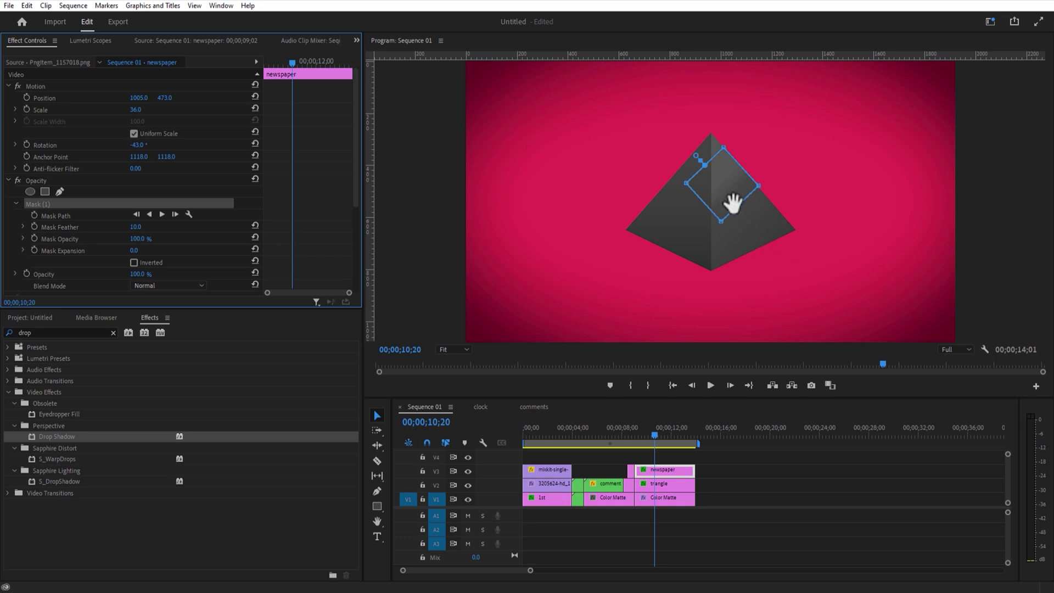
drag(734, 206, 604, 267)
drag(625, 102, 539, 169)
click(772, 488)
Set the masked newspaper scrap's Position to 573, 230 and Scale to 50 so it sits in the frame's upper-left corner.
click(678, 475)
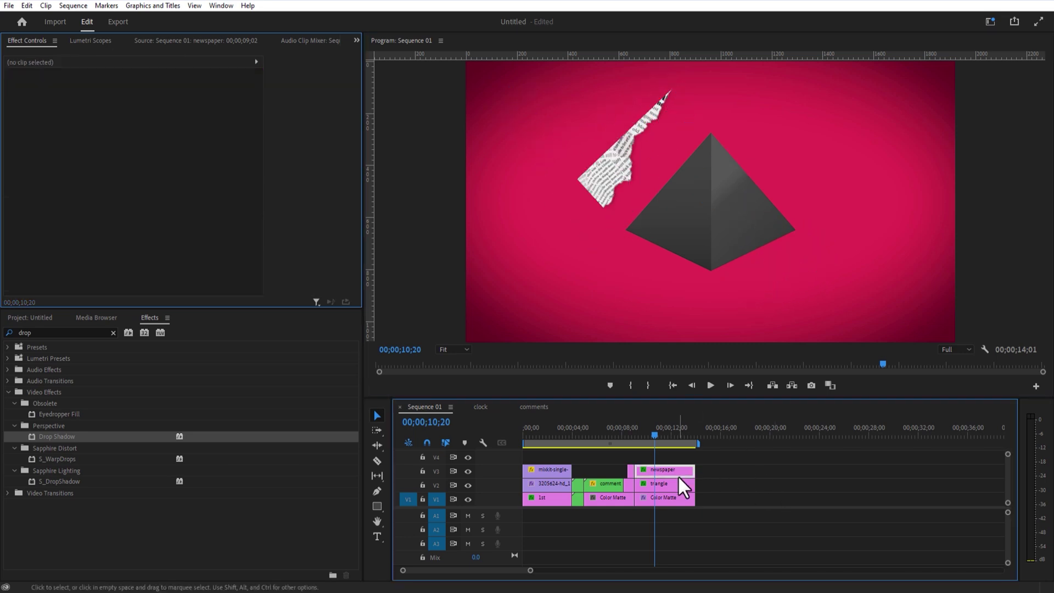
drag(139, 98, 11, 98)
drag(164, 98, 11, 98)
drag(136, 110, 143, 110)
drag(137, 98, 87, 98)
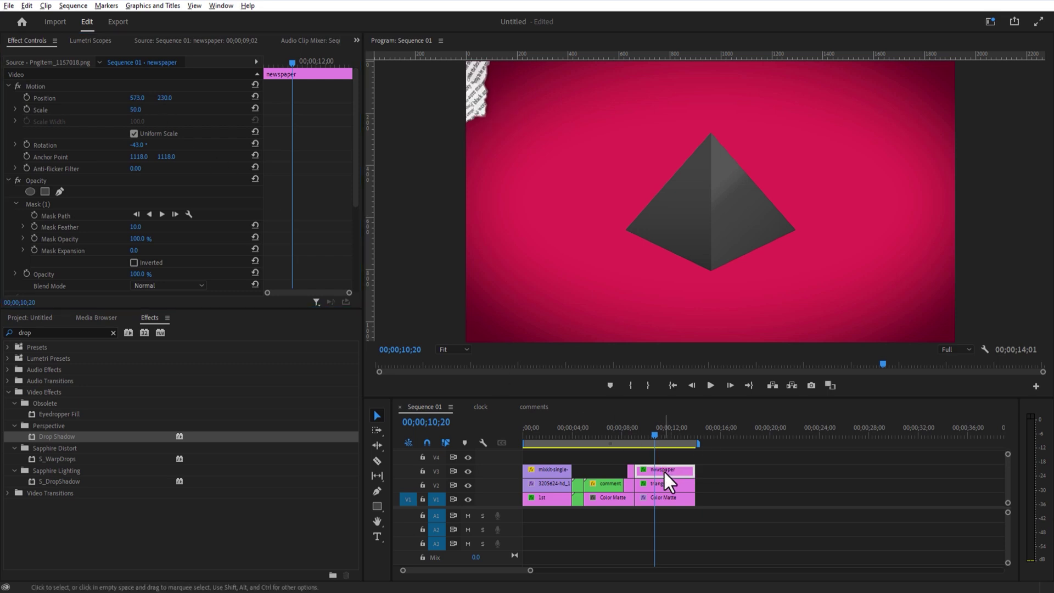
Duplicate the newspaper clip onto V4 and replace its mask with a rectangular one around the larger paper scrap.
drag(663, 470, 665, 456)
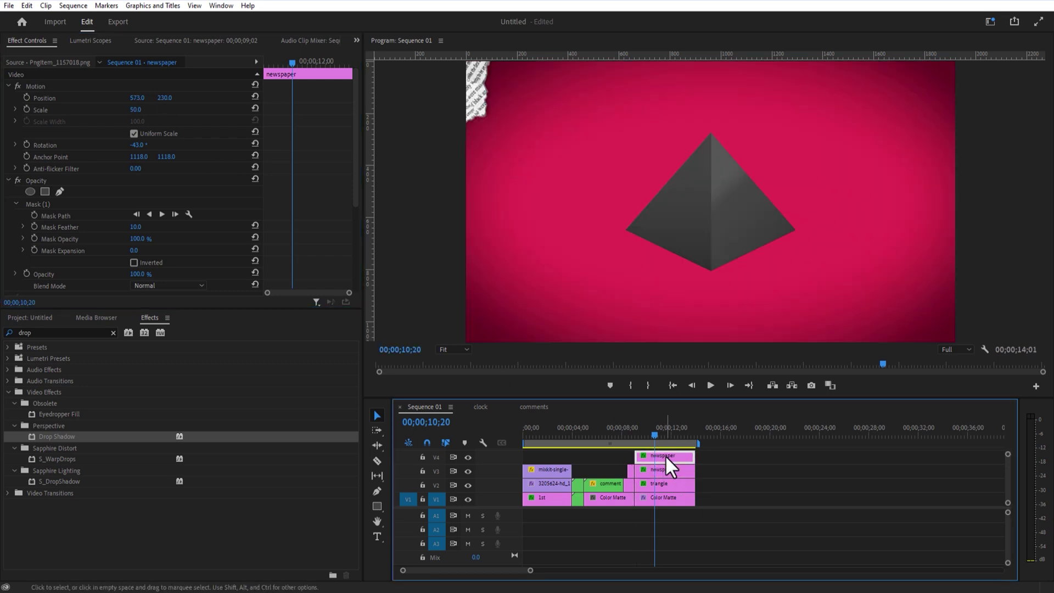
click(42, 204)
key(Delete)
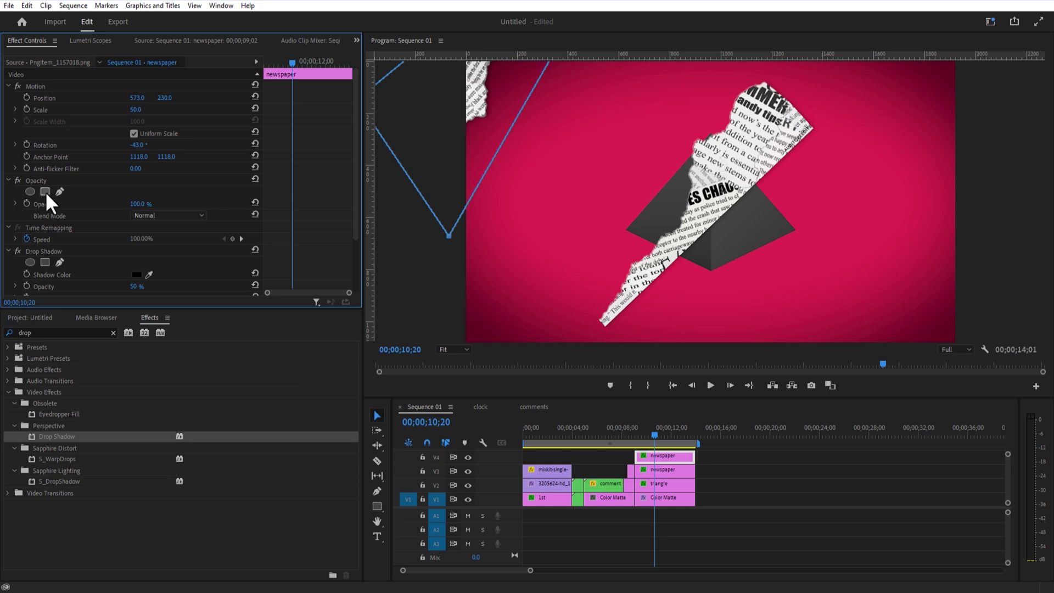
click(45, 191)
drag(616, 156, 795, 119)
drag(797, 158, 608, 341)
click(739, 468)
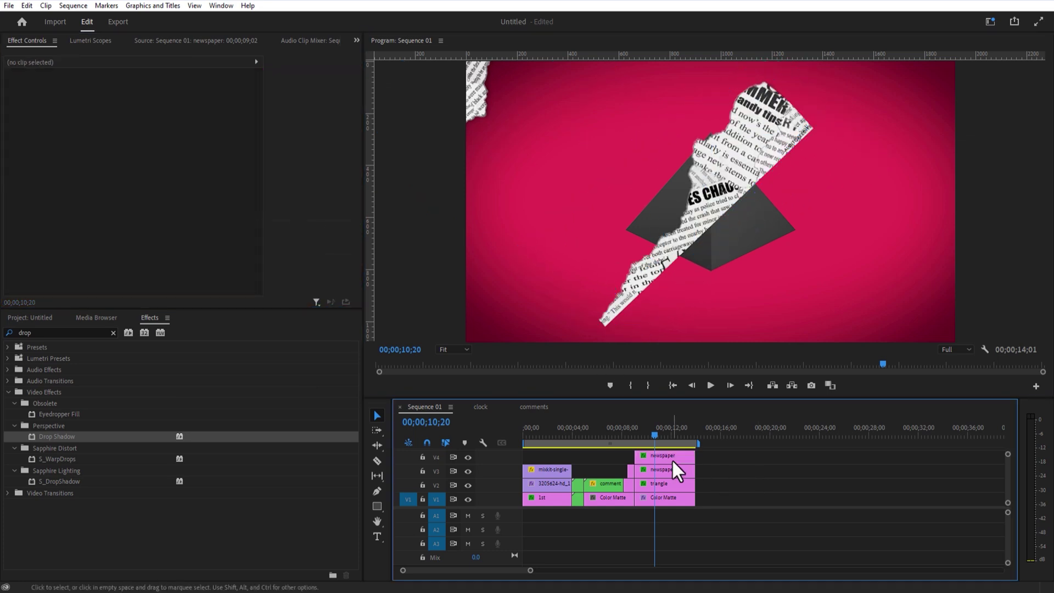
Set the duplicate newspaper's Position to 1822, 539 and Rotation to -5° to place it in the frame's lower-right corner.
click(672, 460)
drag(165, 98, 341, 97)
drag(137, 145, 159, 145)
drag(140, 98, 209, 99)
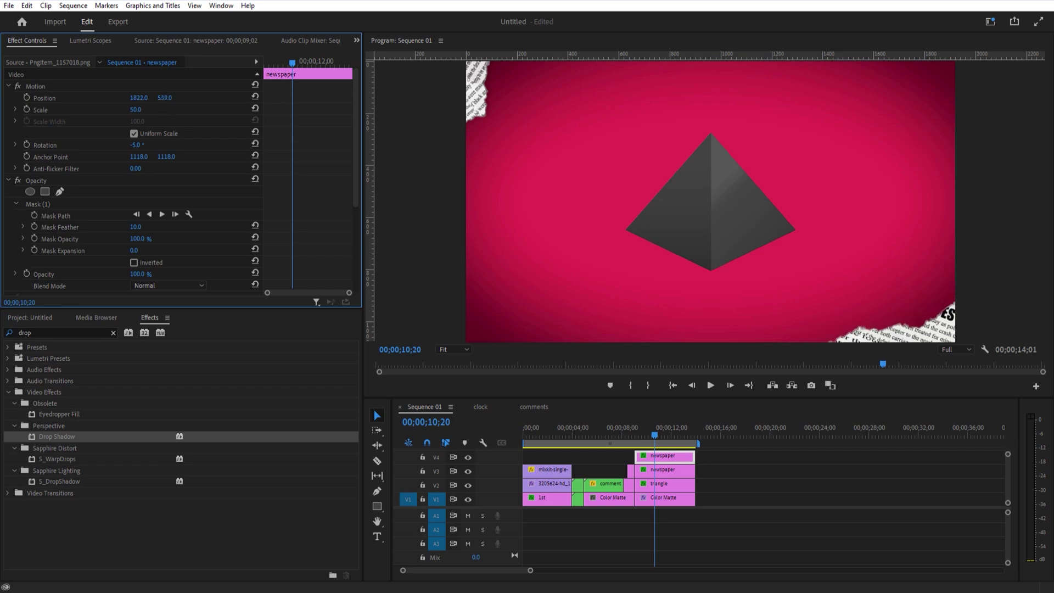
click(757, 473)
Nest both newspaper clips into a sequence named newspaper cuttings.
drag(697, 396, 697, 352)
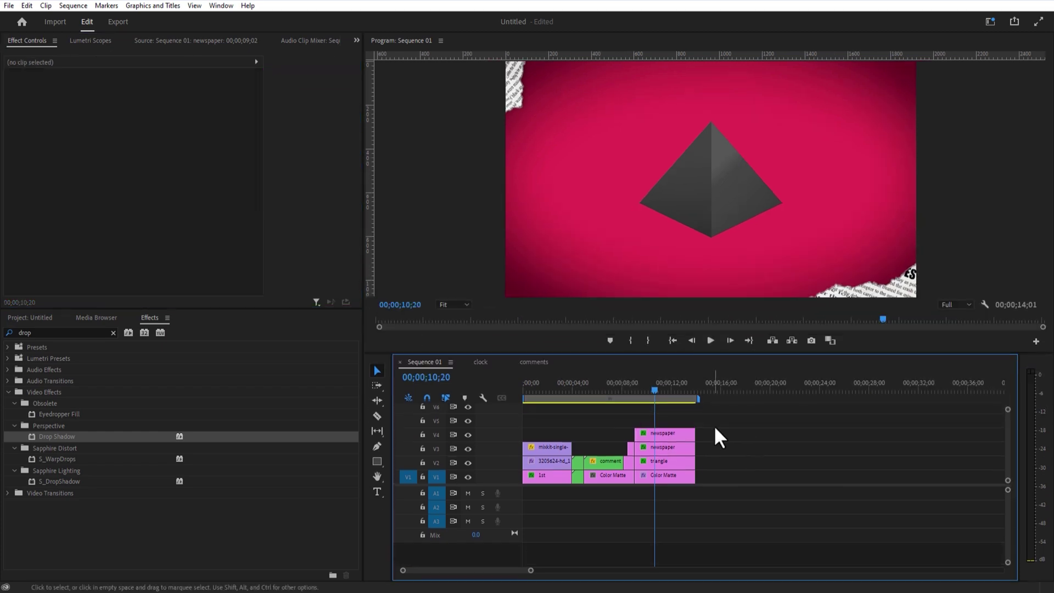
right_click(677, 448)
drag(716, 428, 661, 447)
click(709, 326)
text(newspaper cuttings)
key(Return)
Reorder the layers so the triangle is on V3 above newspaper cuttings on V2.
click(663, 464)
drag(654, 391, 638, 390)
click(661, 424)
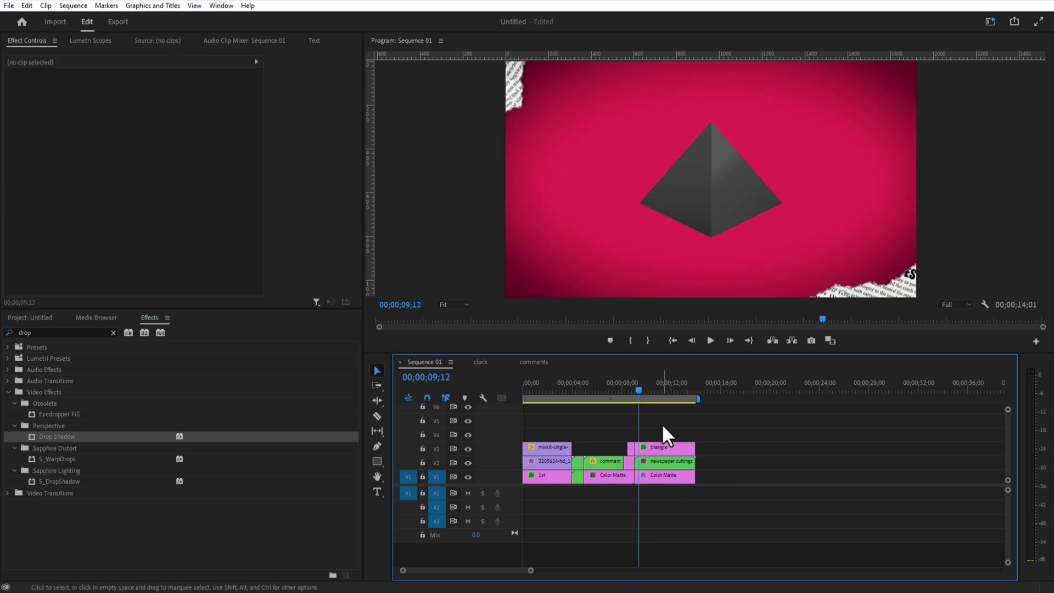
Create an adjustment layer and place it on V4 above the triangle clip.
click(30, 317)
click(328, 569)
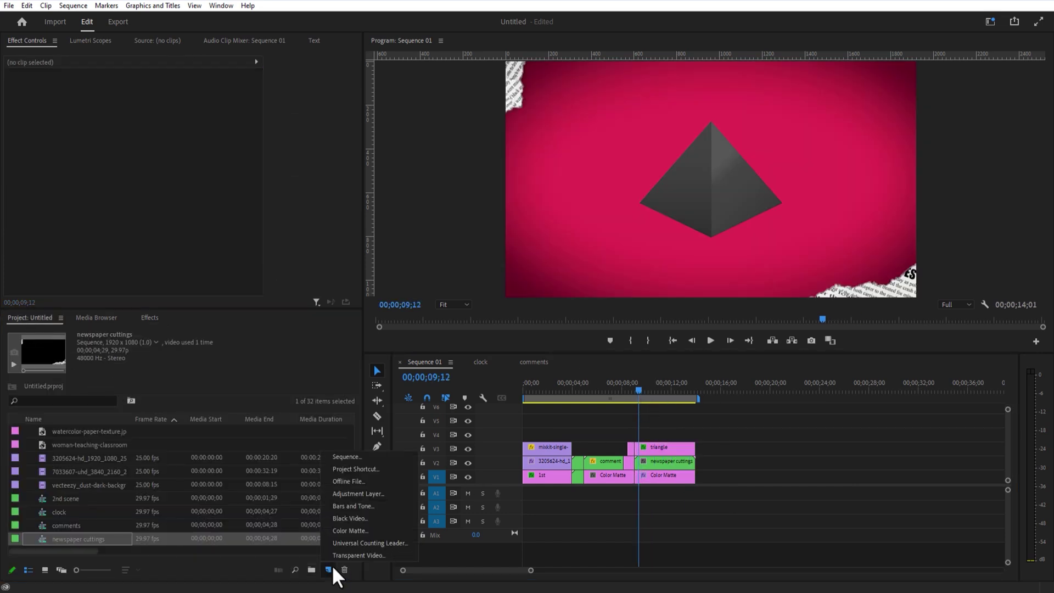
click(360, 493)
click(558, 335)
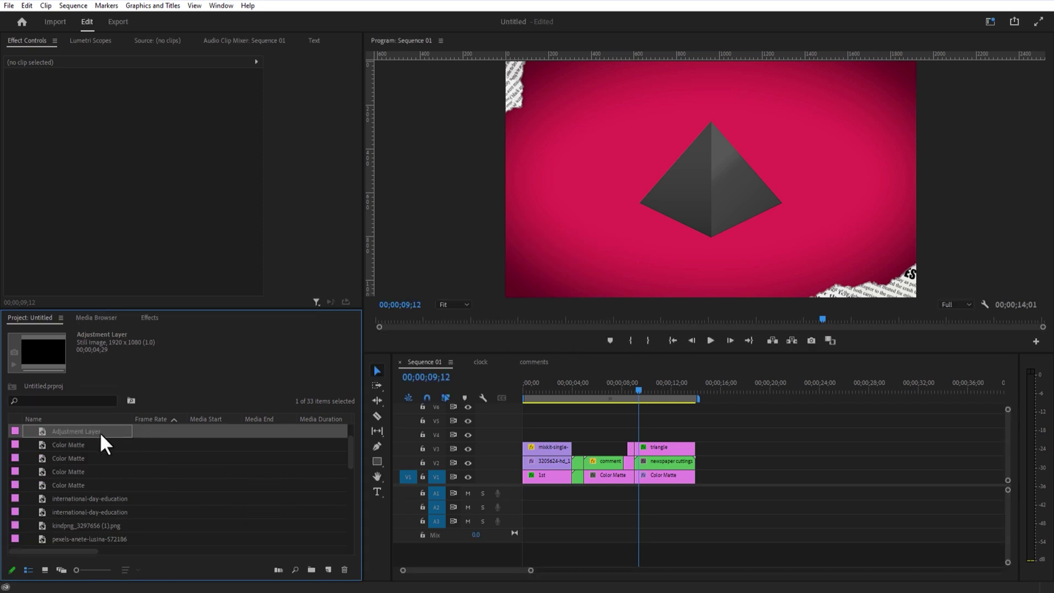
drag(102, 438, 656, 436)
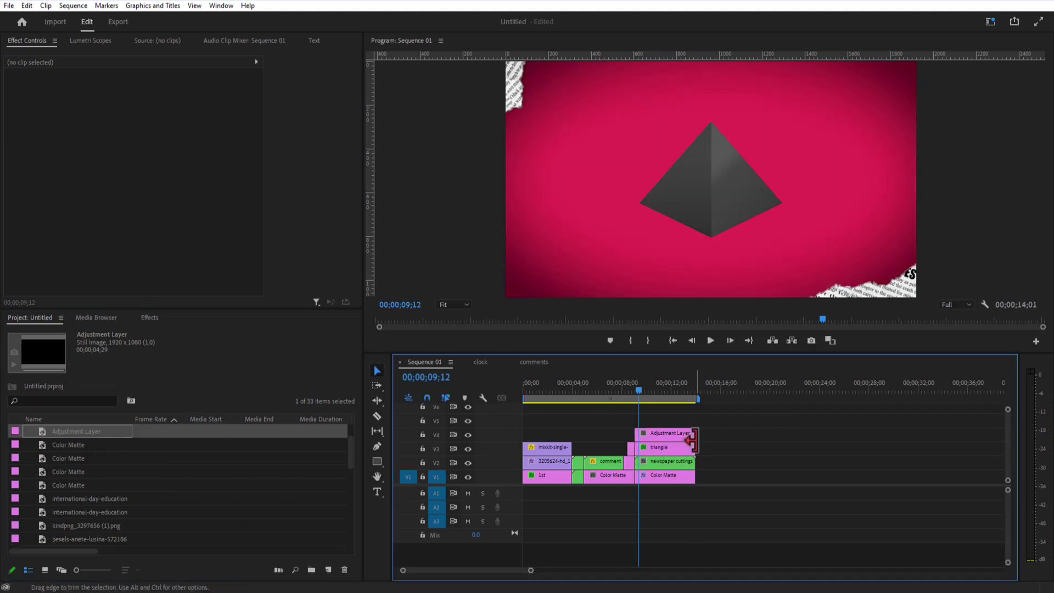
click(656, 434)
Add an elliptical opacity mask to the adjustment layer and enlarge it to extend slightly beyond the frame edges.
click(30, 191)
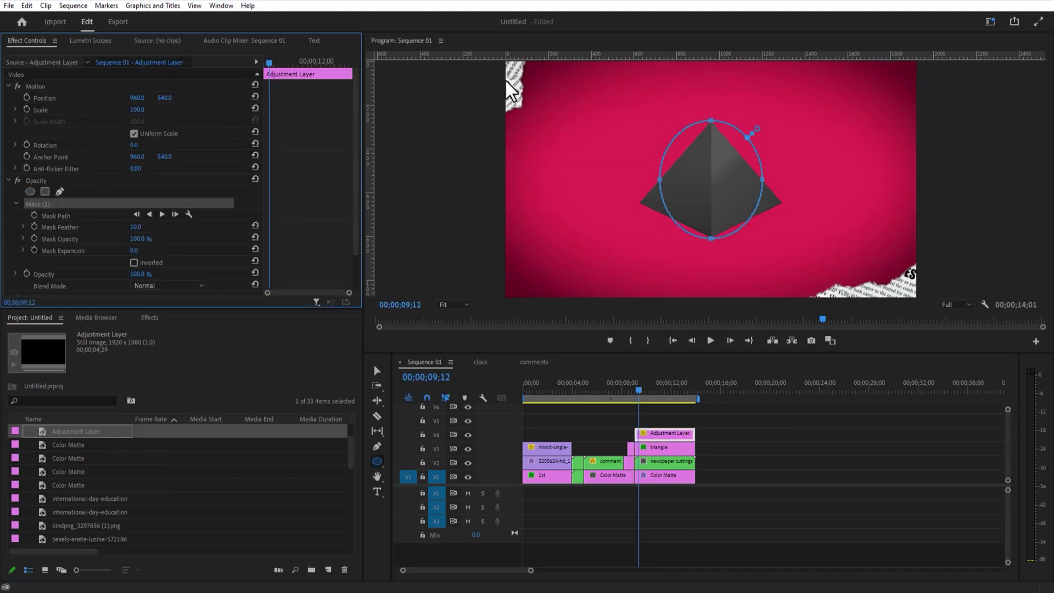
drag(659, 179, 500, 183)
drag(711, 120, 715, 10)
drag(724, 74, 718, 156)
Apply Gaussian Blur to the adjustment layer with Blurriness 15.
click(149, 318)
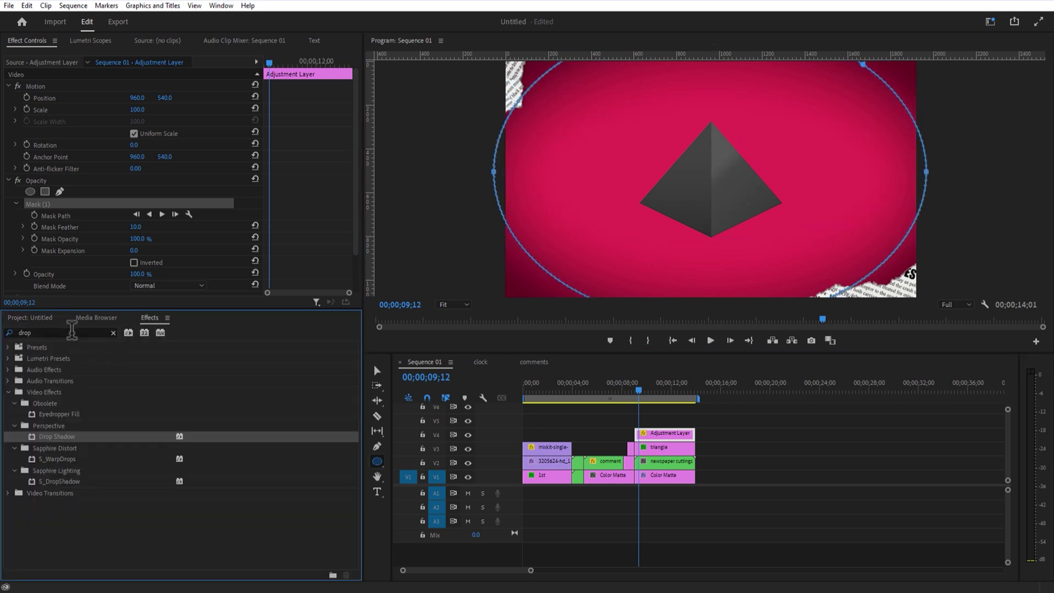
double_click(72, 332)
text(blur)
drag(61, 515, 681, 437)
drag(357, 198, 354, 275)
text(15)
key(Return)
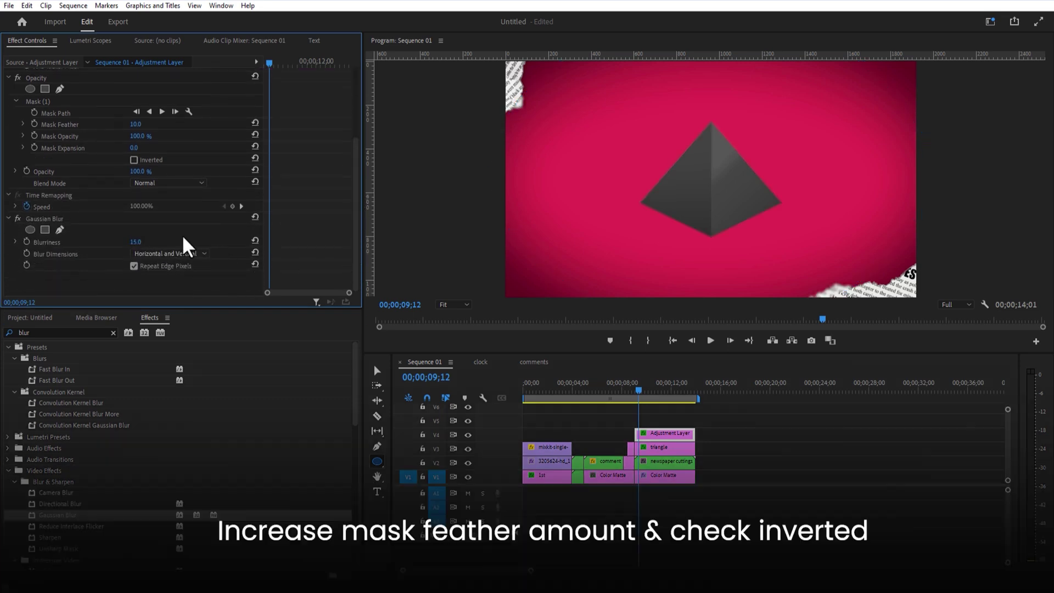
Invert the adjustment layer's elliptical mask and set its Mask Feather to 617.
click(61, 219)
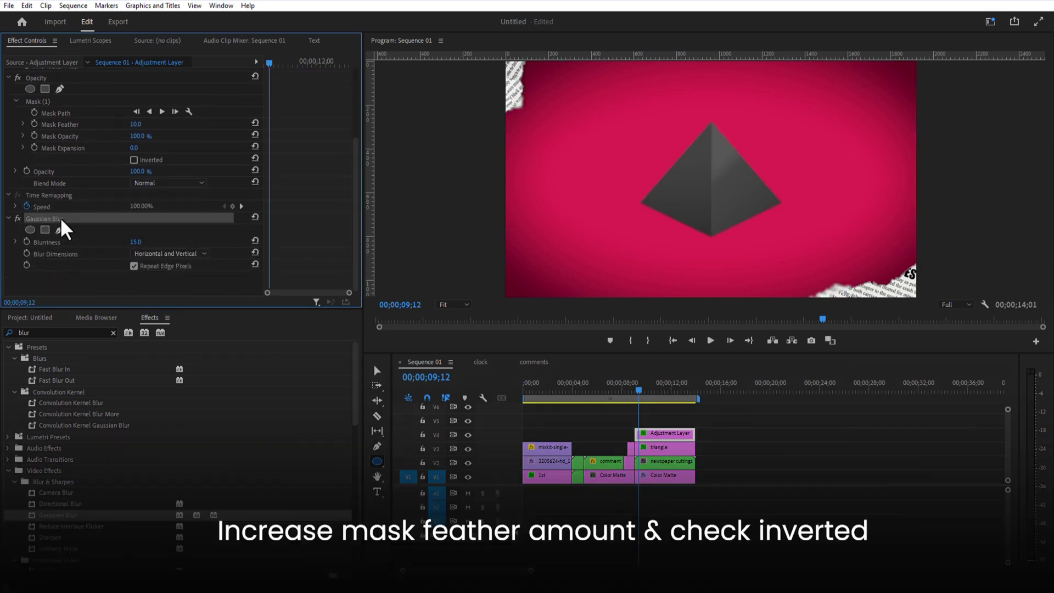
click(134, 160)
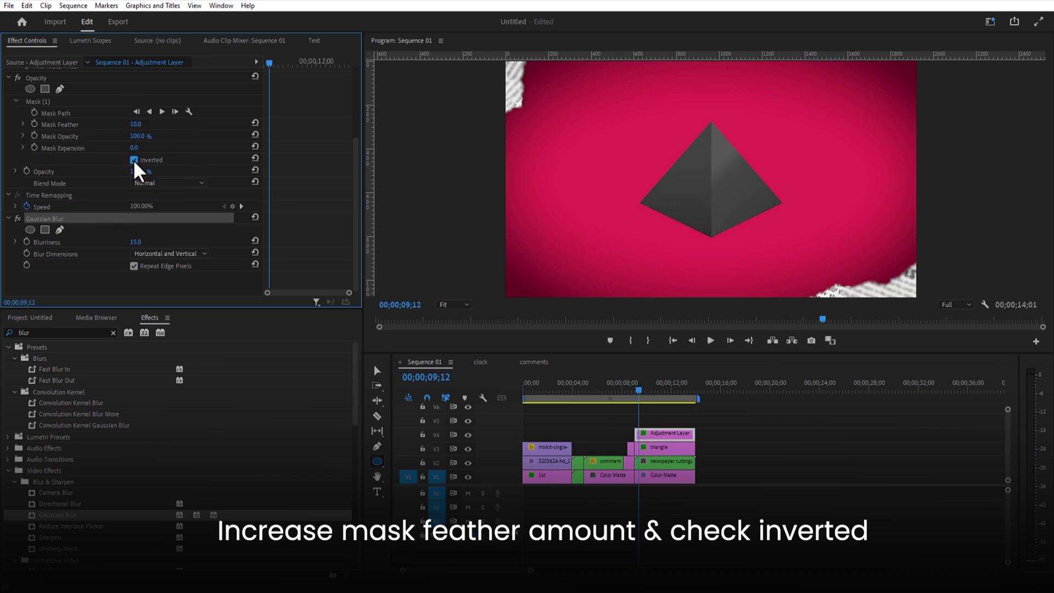
click(38, 102)
drag(896, 169, 888, 165)
drag(710, 353, 710, 404)
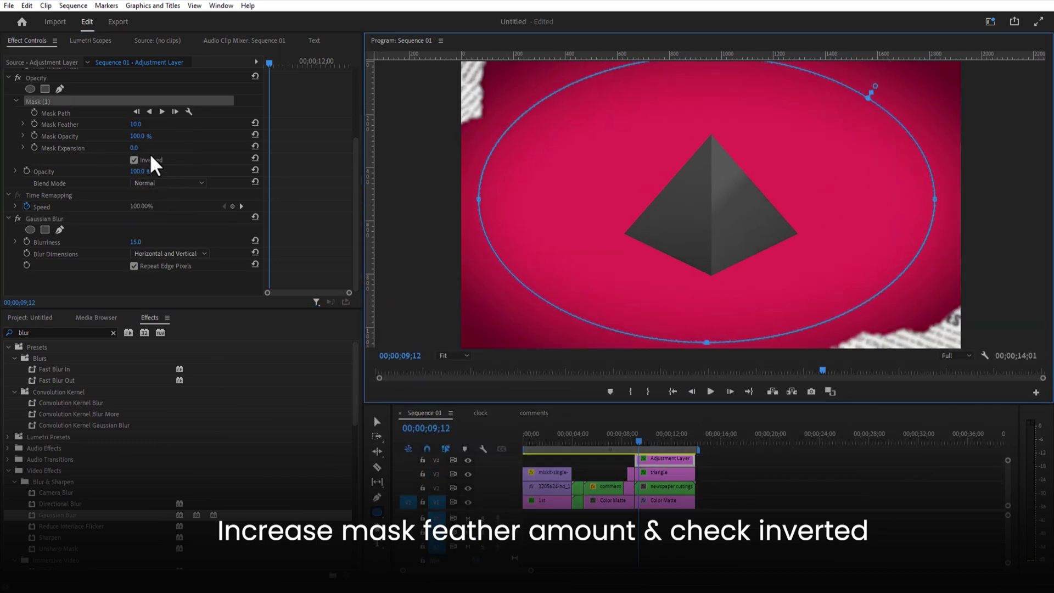
drag(135, 125, 228, 125)
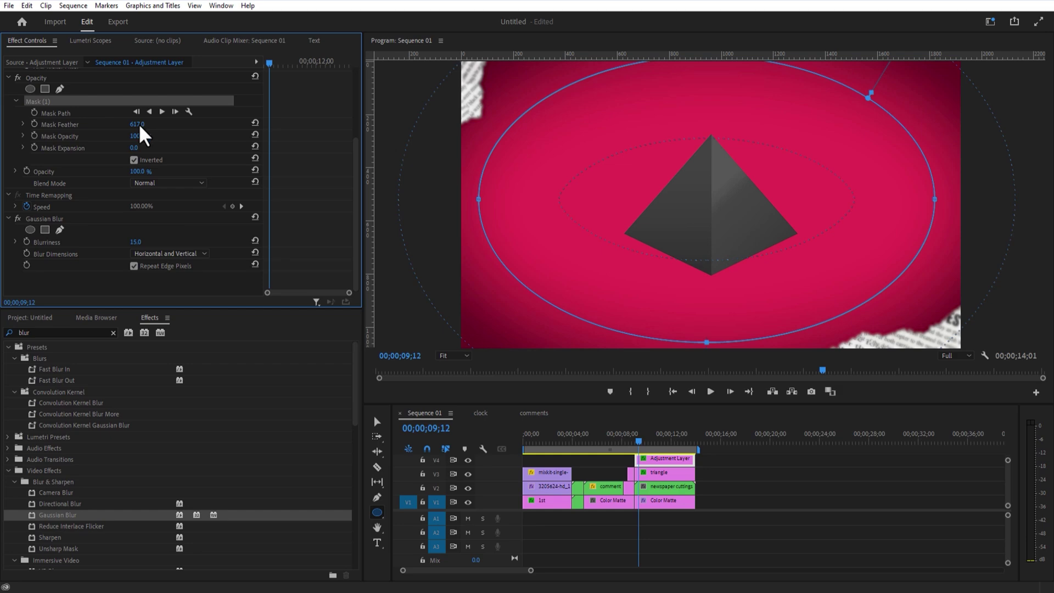
Move the adjustment layer up from V4 to V5, keeping its timing.
click(752, 483)
drag(708, 404, 708, 383)
drag(664, 459, 664, 441)
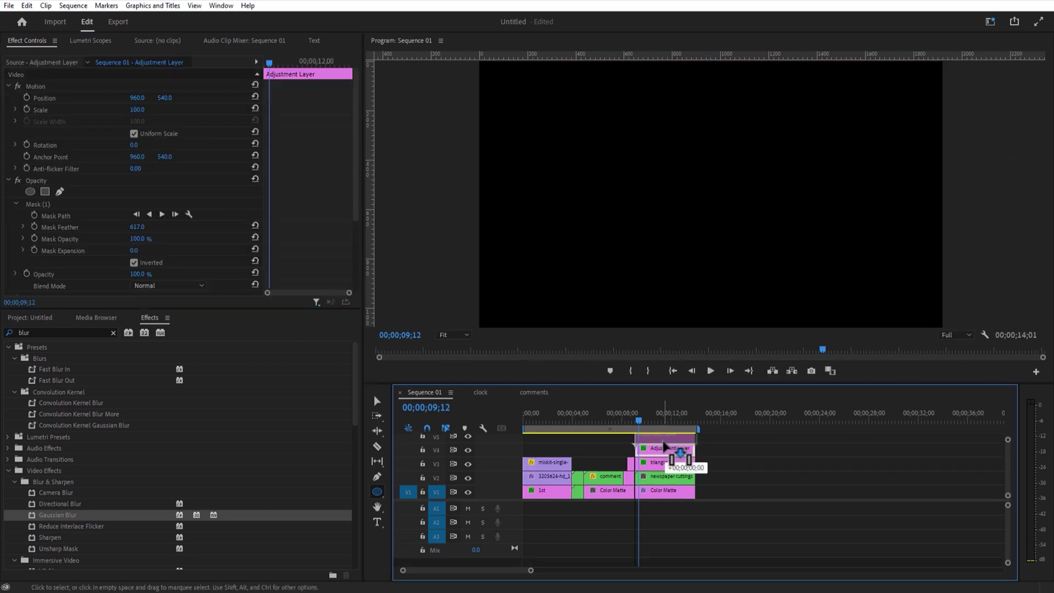
click(734, 467)
Place the vecteezy dust dark background clip on V4, starting with the triangle clip.
click(30, 317)
scroll(99, 497, down, 7)
click(81, 488)
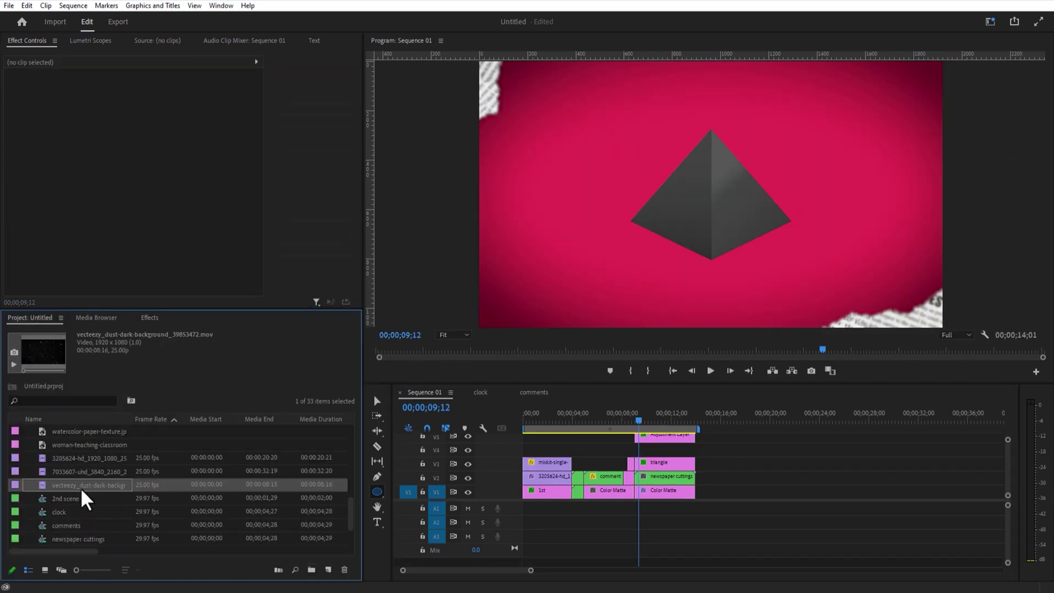
drag(83, 491, 636, 454)
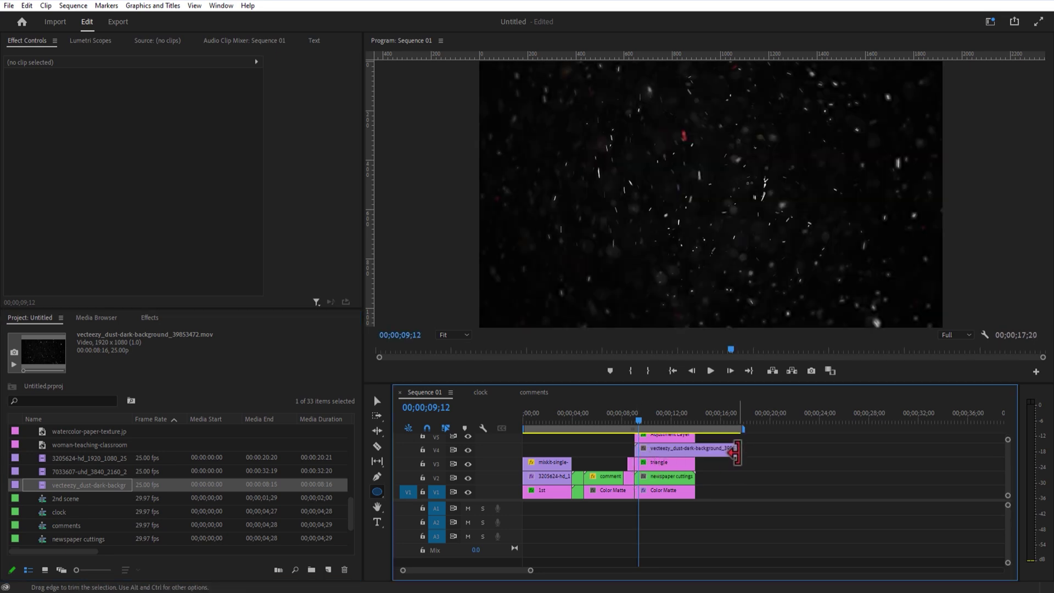
Set the dust clip to Screen blend mode at 20% opacity and trim its end to match the triangle clip.
click(680, 451)
click(181, 215)
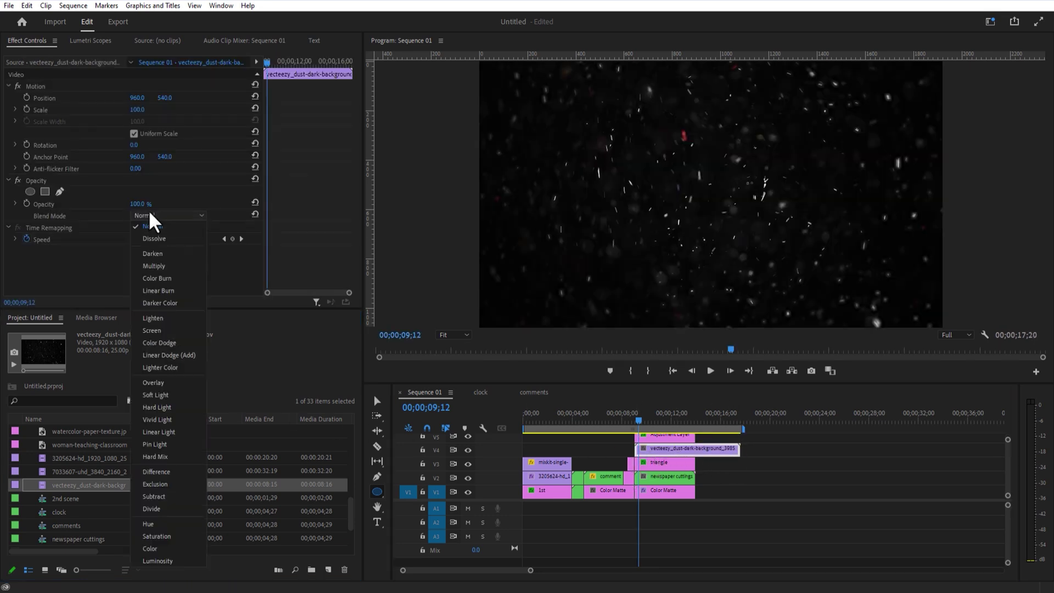
click(151, 331)
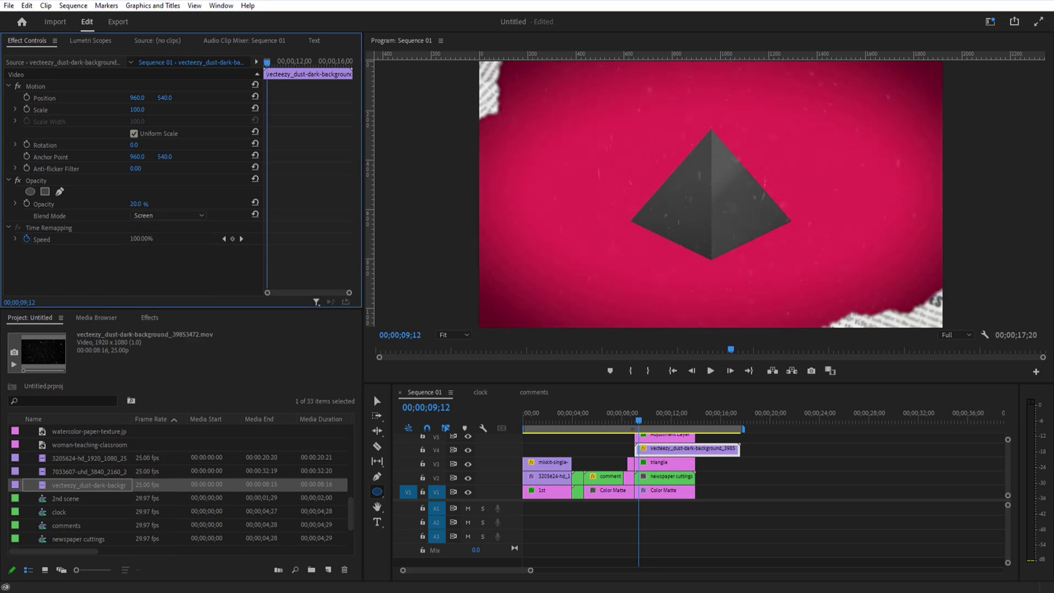
drag(739, 449, 695, 449)
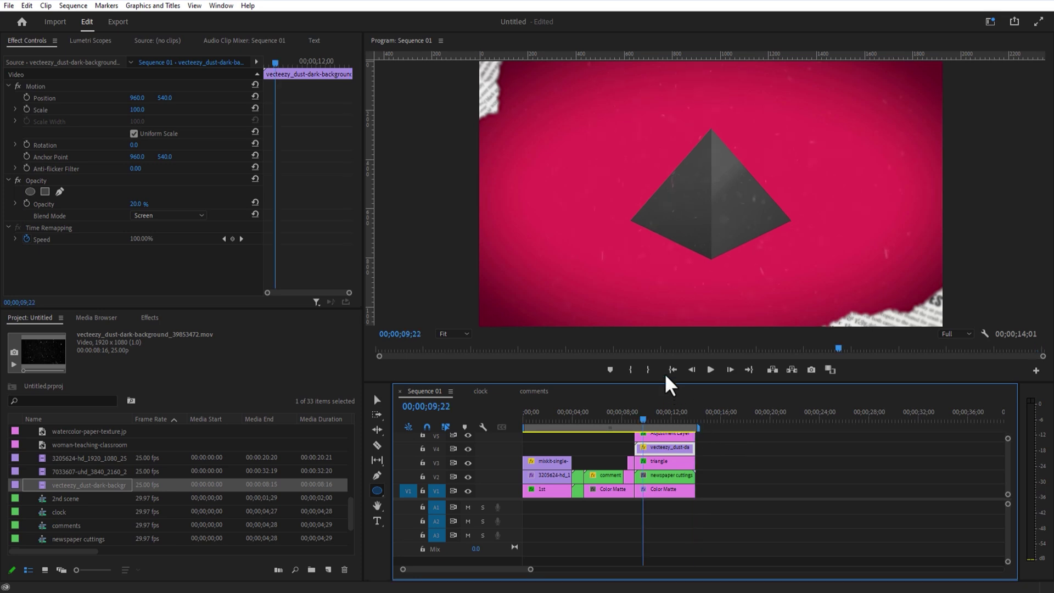
Move the adjustment layer and dust clip to higher tracks and duplicate the V3 triangle clip onto V4, V5 and V6.
drag(669, 384, 669, 336)
mouse_move(663, 412)
mouse_down()
mouse_move(657, 398)
mouse_move(655, 410)
mouse_up()
click(653, 440)
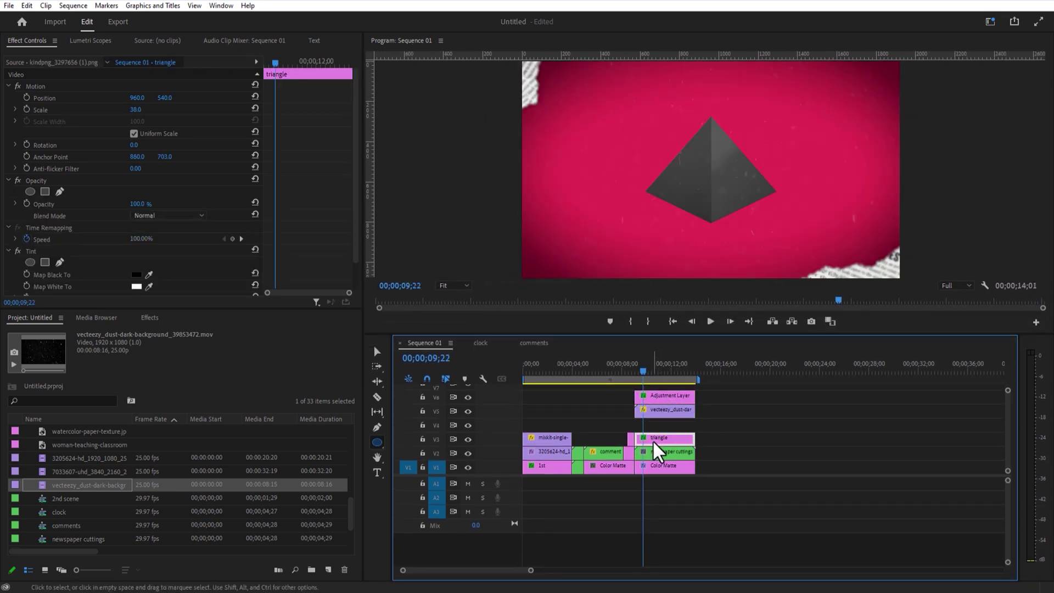
drag(666, 334, 666, 287)
drag(666, 374, 666, 360)
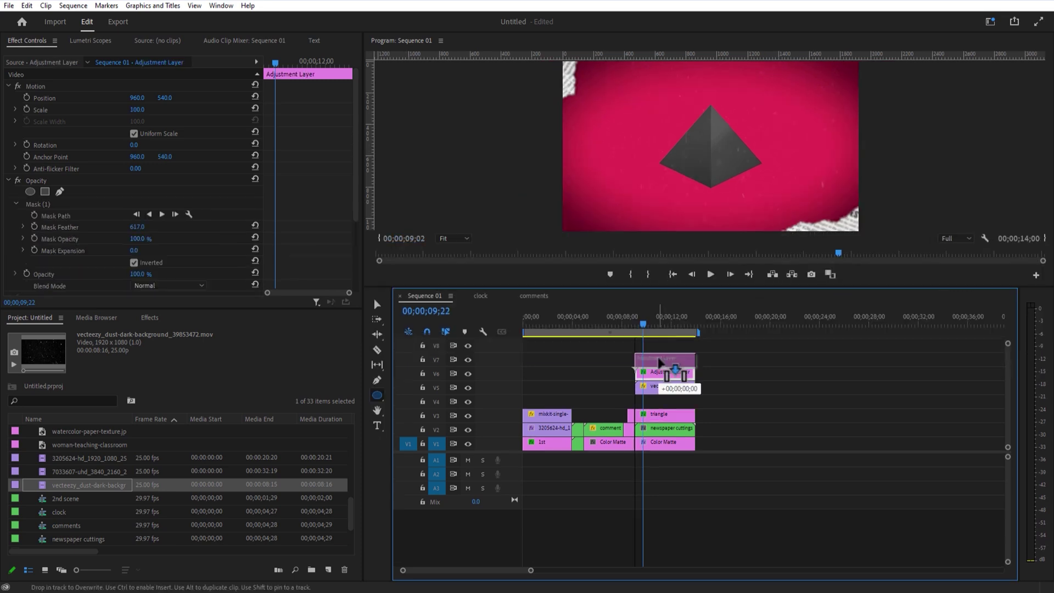
drag(666, 415, 666, 401)
drag(662, 360, 662, 346)
drag(666, 387, 666, 374)
drag(673, 290, 672, 451)
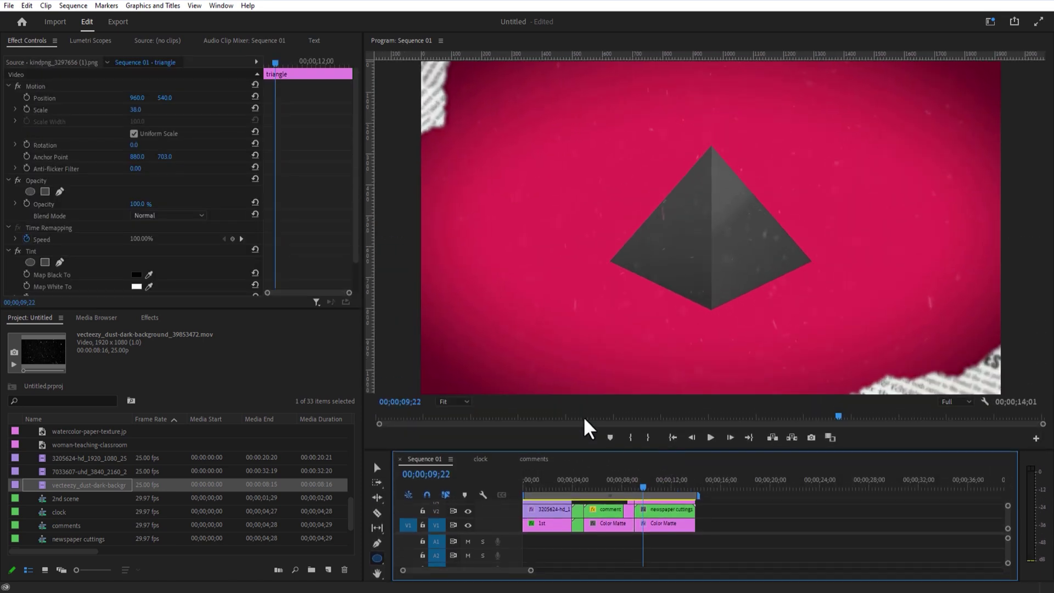
Draw a Pen opacity mask around the pyramid's tip on the V6 triangle copy.
click(59, 192)
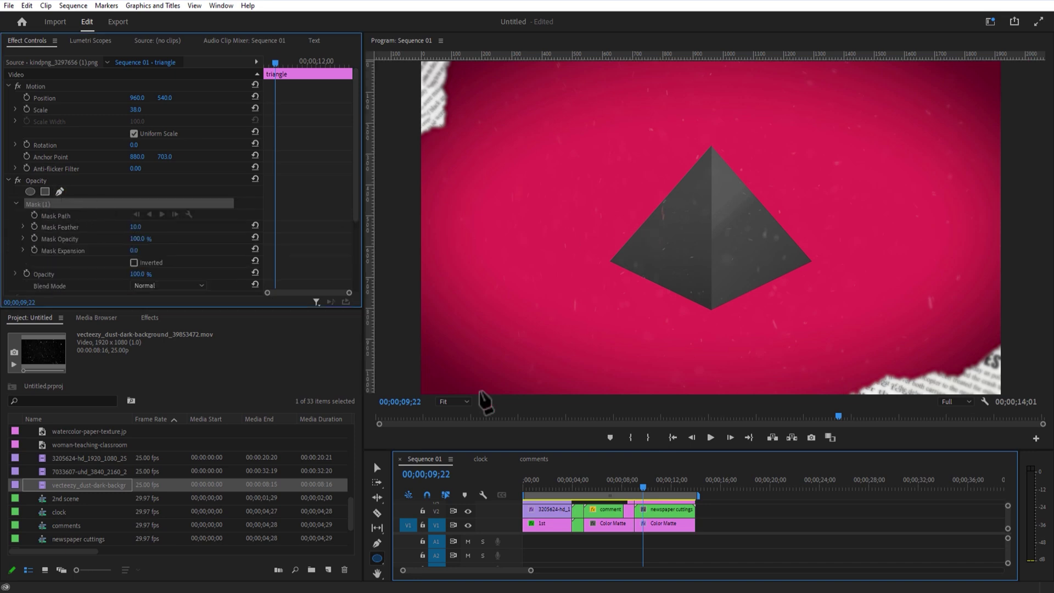
click(453, 402)
click(454, 416)
click(685, 146)
click(711, 152)
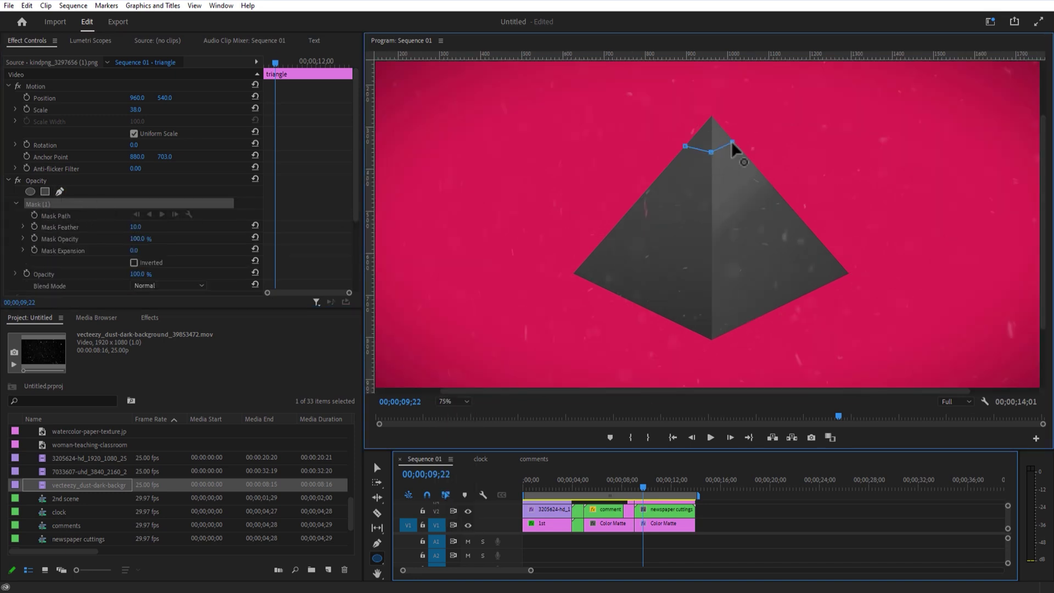
click(711, 116)
click(685, 146)
Add a horizontal guide just below the tip and draw a Pen mask around the pyramid's second section on the V5 copy.
drag(691, 449, 682, 349)
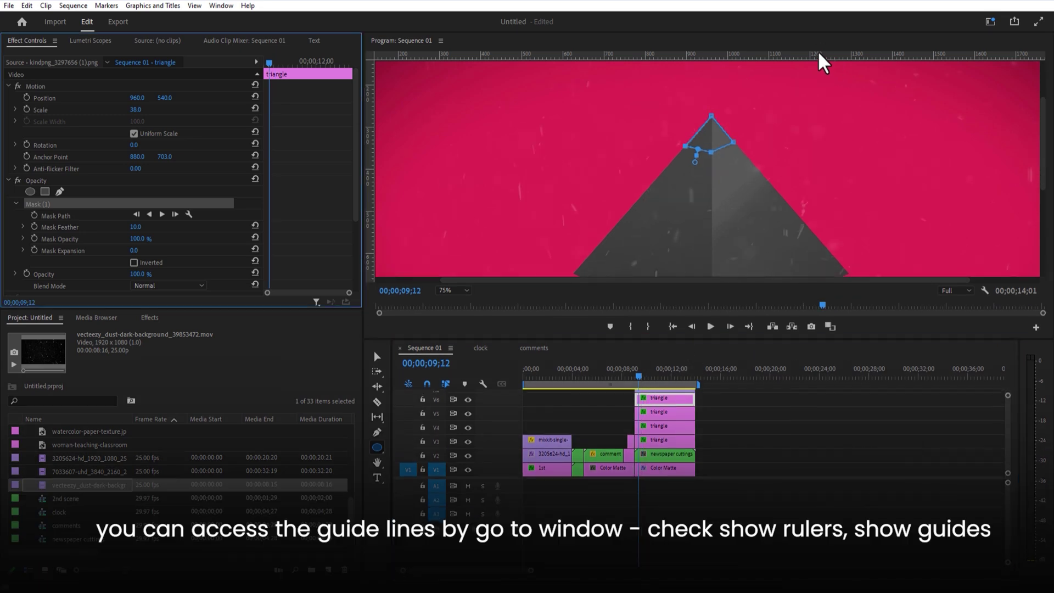
drag(822, 62, 823, 165)
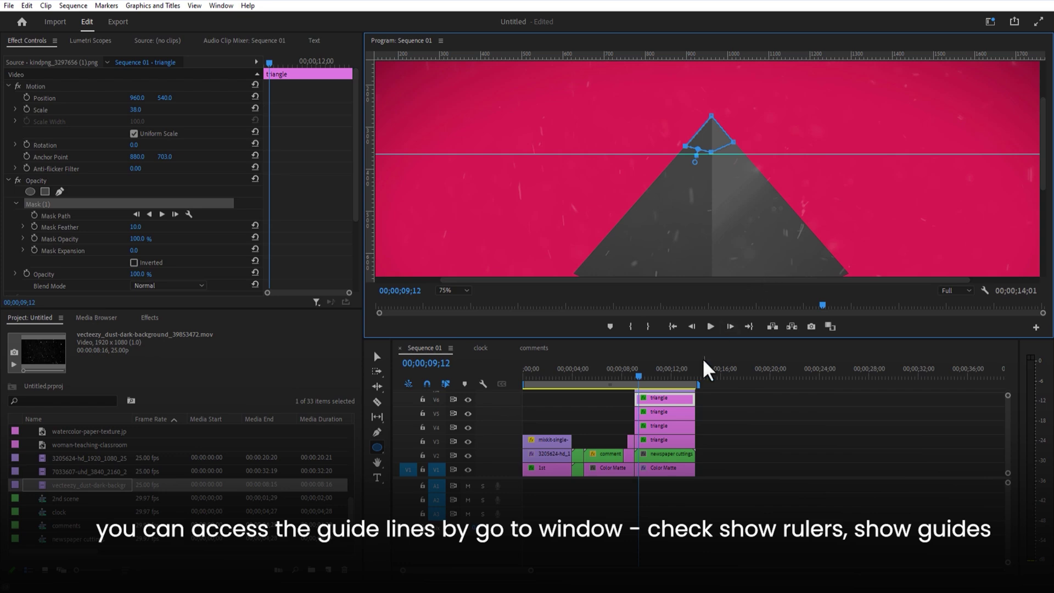
click(661, 413)
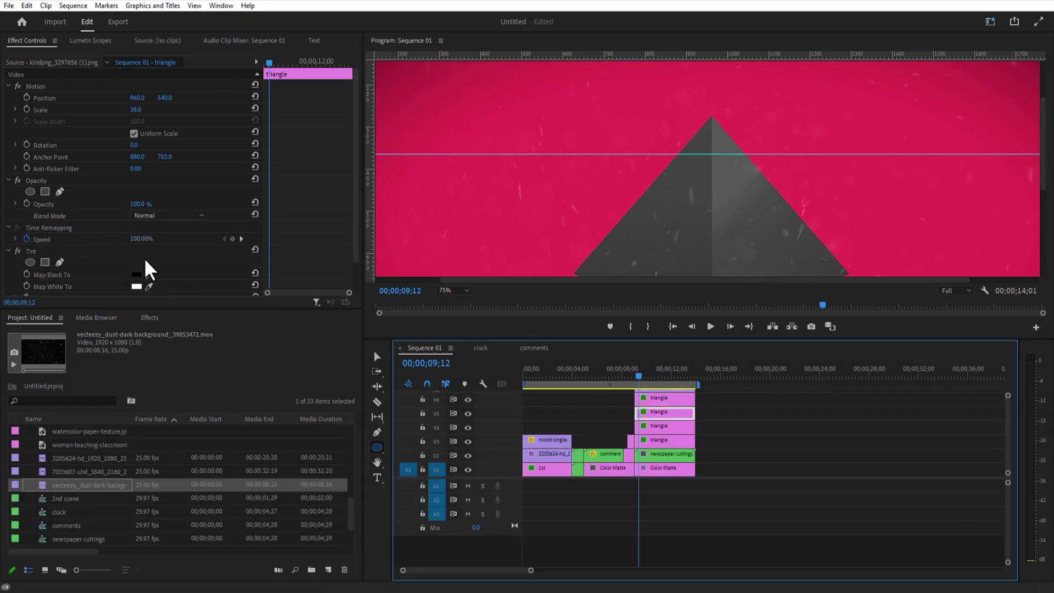
click(60, 191)
click(644, 192)
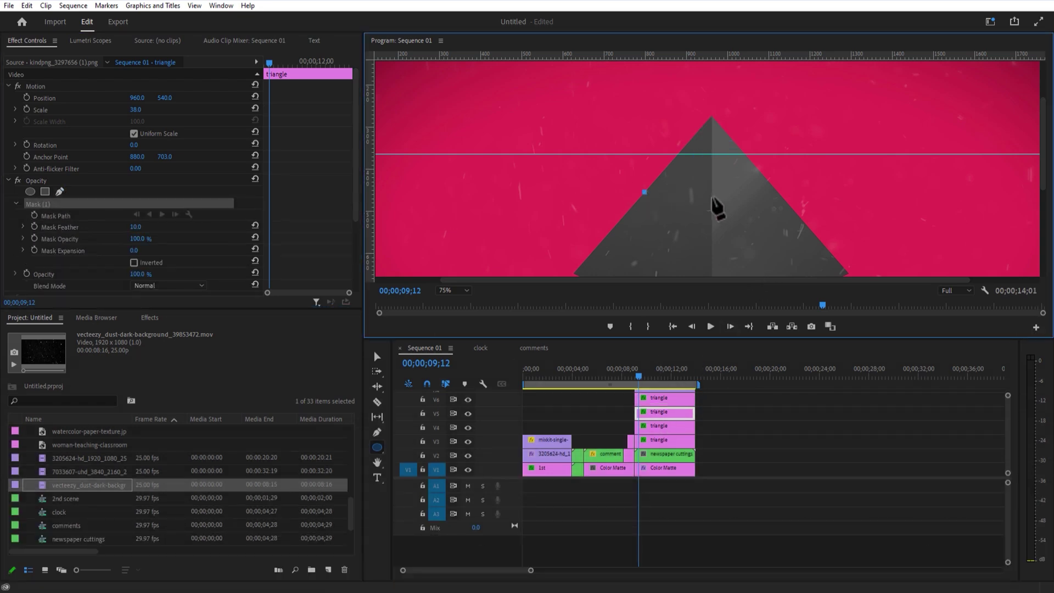
click(712, 197)
click(773, 188)
click(745, 155)
click(678, 155)
click(645, 192)
click(672, 426)
click(662, 415)
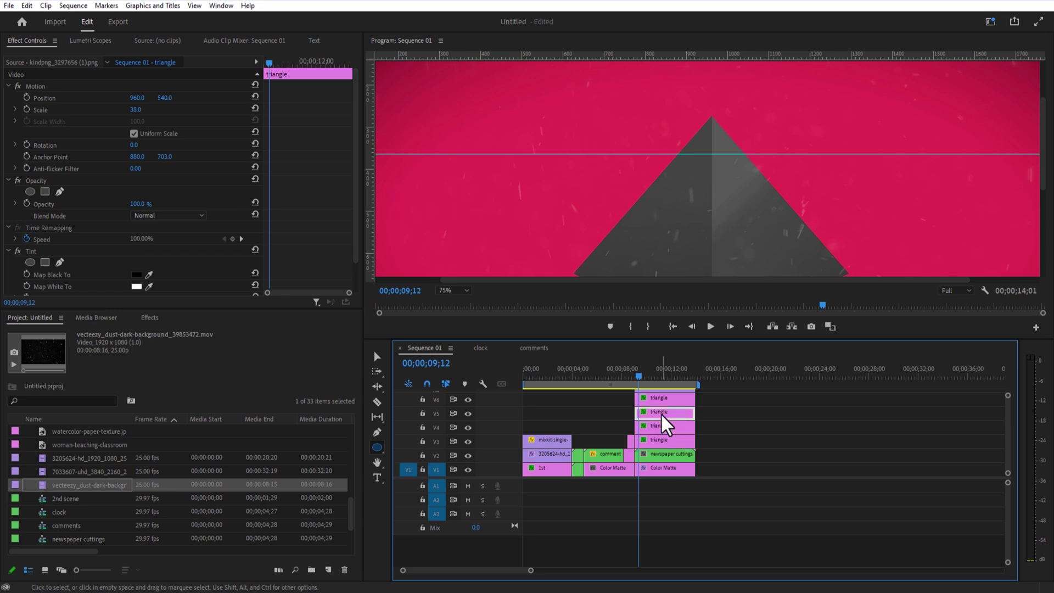
click(56, 204)
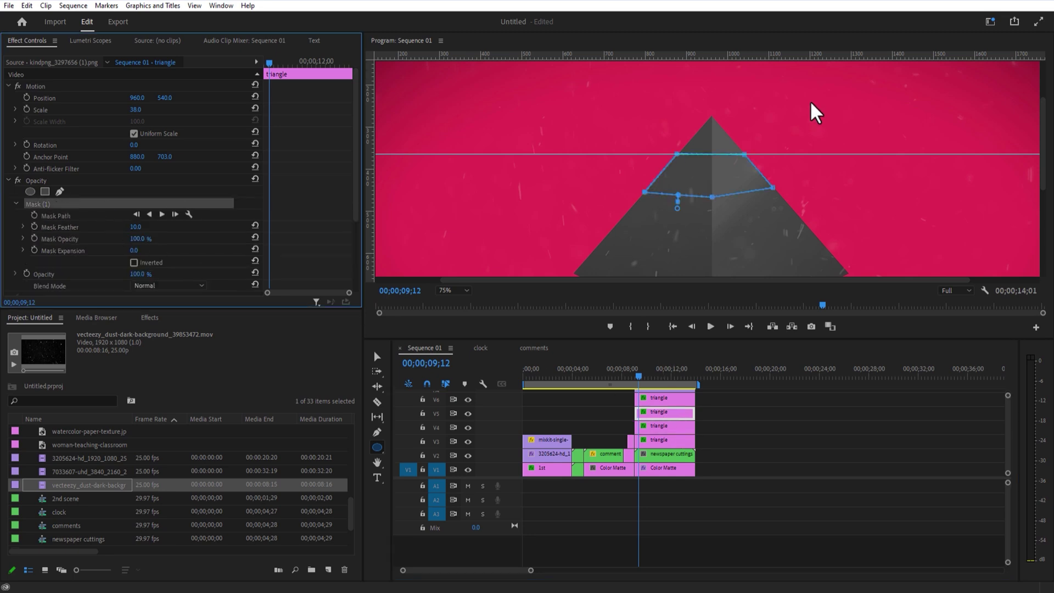
Add two lower horizontal guides and draw a Pen mask around the pyramid's third section on the V4 copy.
mouse_move(782, 56)
mouse_down()
mouse_move(786, 197)
mouse_move(807, 209)
mouse_up()
scroll(809, 96, down, 1)
click(662, 426)
click(59, 192)
click(597, 209)
click(828, 209)
click(785, 159)
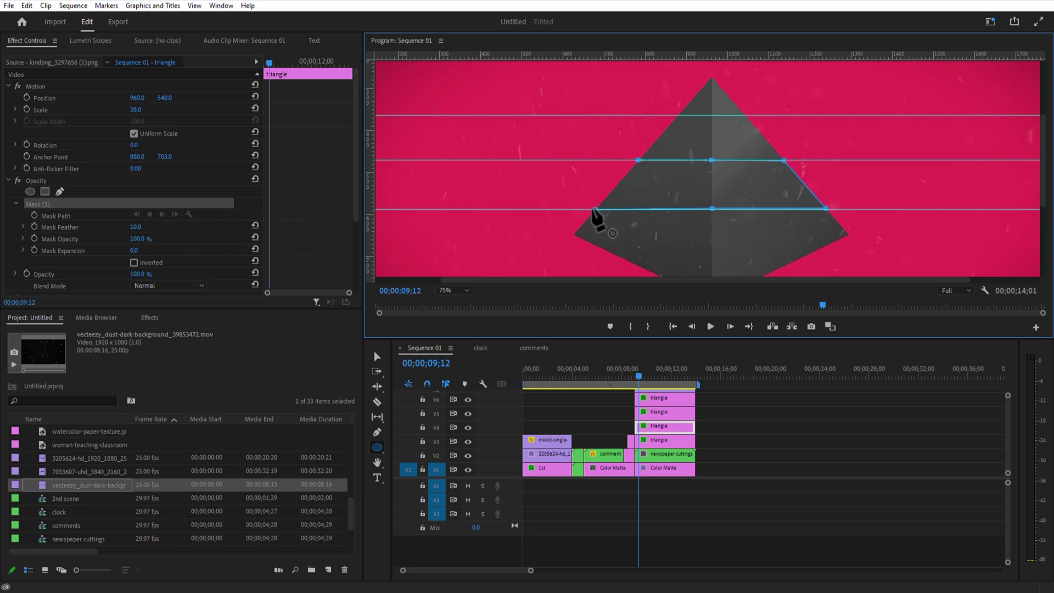
click(596, 209)
Mask the V3 triangle to the pyramid's base section and remove the three horizontal guides.
click(680, 440)
click(734, 427)
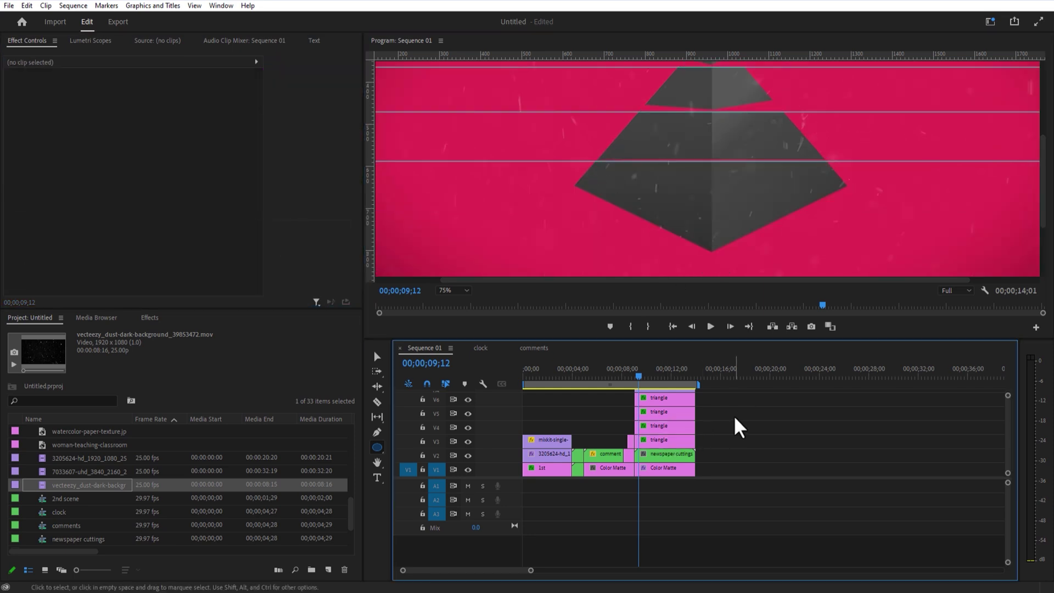
click(454, 290)
click(448, 301)
click(377, 356)
drag(780, 135, 780, 56)
drag(775, 158, 775, 56)
drag(772, 182, 772, 56)
Set Mask Feather to 0 on the triangle clips and keyframe V6's Mask Expansion from 100 at 00;00;09;02 to 0 at 00;00;09;12.
click(661, 441)
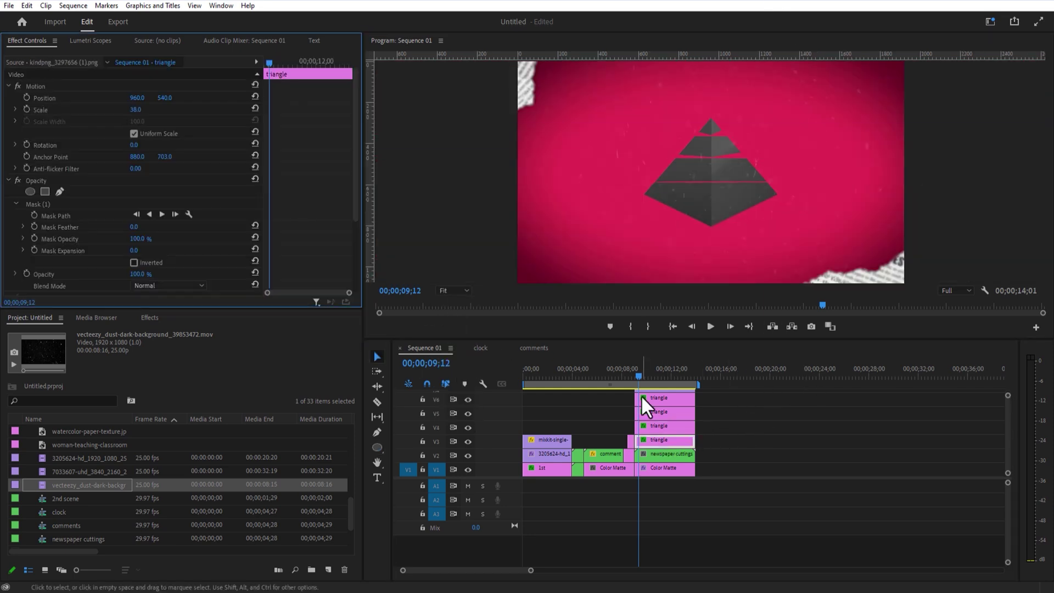
click(641, 397)
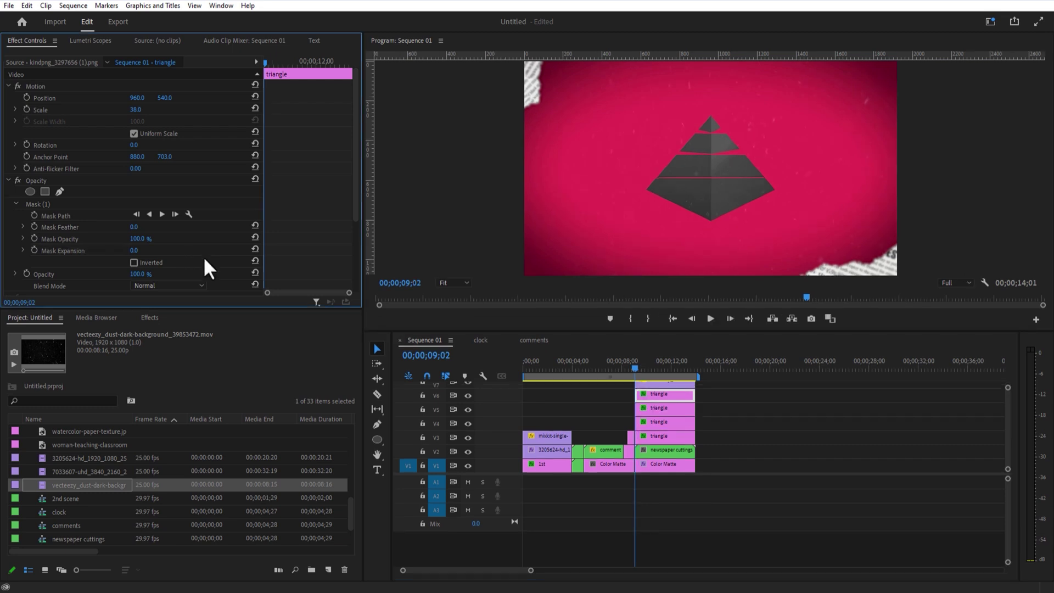
click(133, 251)
text(100)
key(Return)
drag(264, 60, 271, 64)
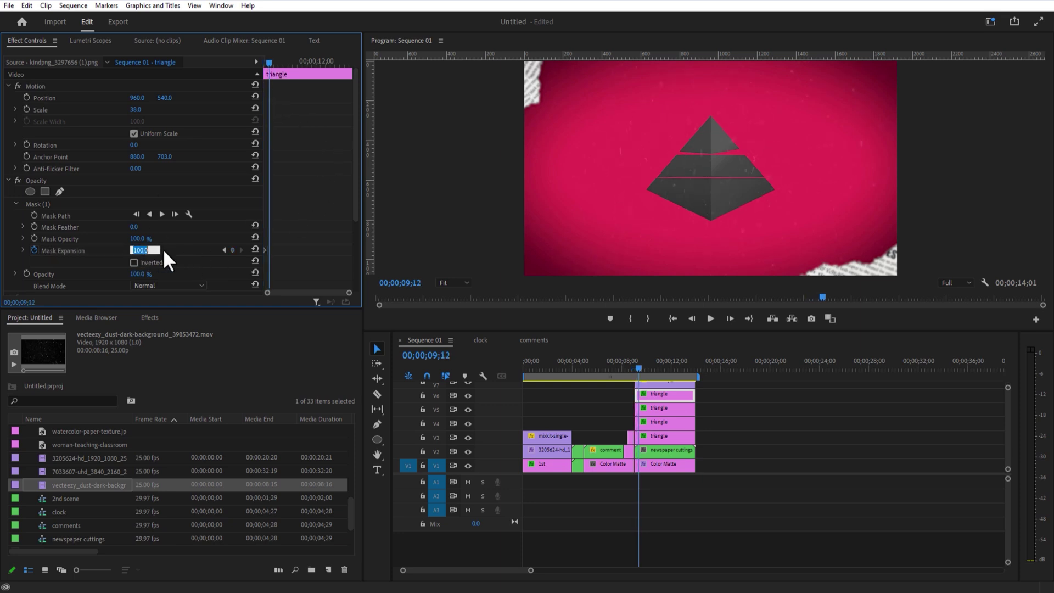
text(0)
key(Return)
Keyframe the V5 triangle's Mask Expansion from 100 at 00;00;09;02 to 0 at 00;00;09;12.
drag(269, 62, 257, 63)
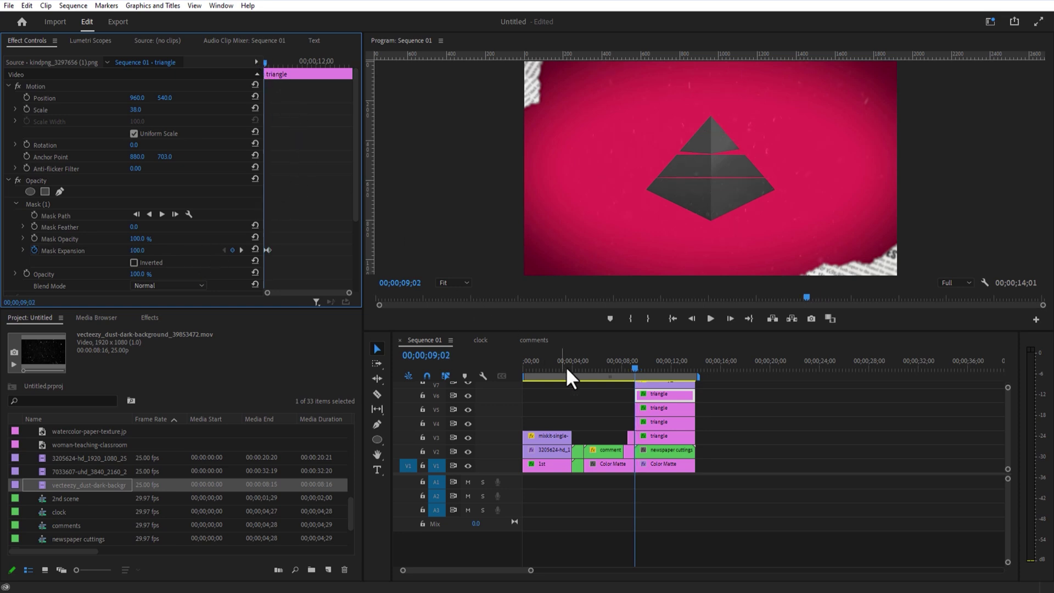
click(659, 407)
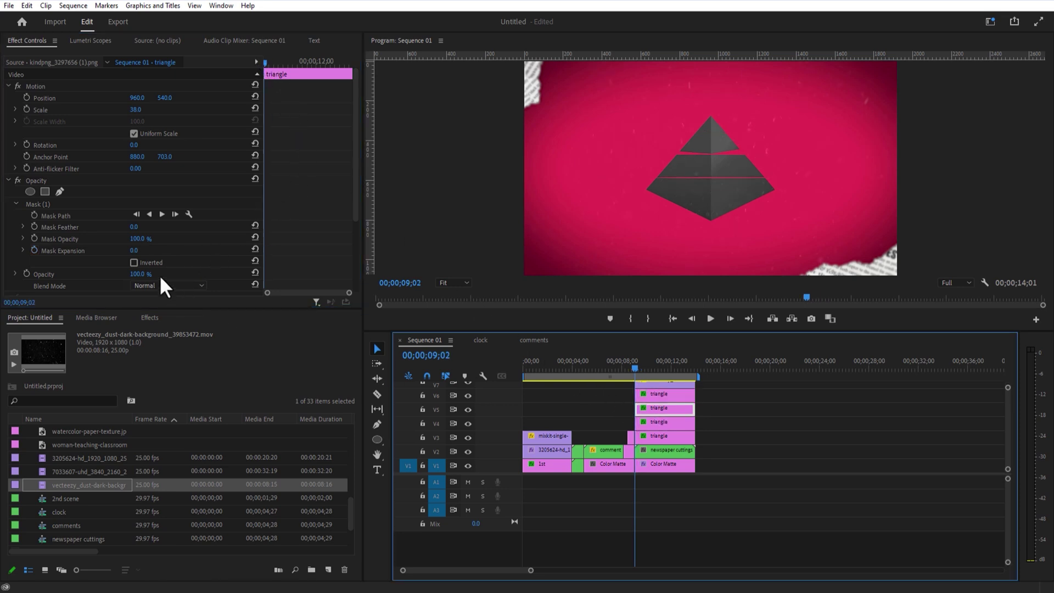
click(30, 250)
click(134, 251)
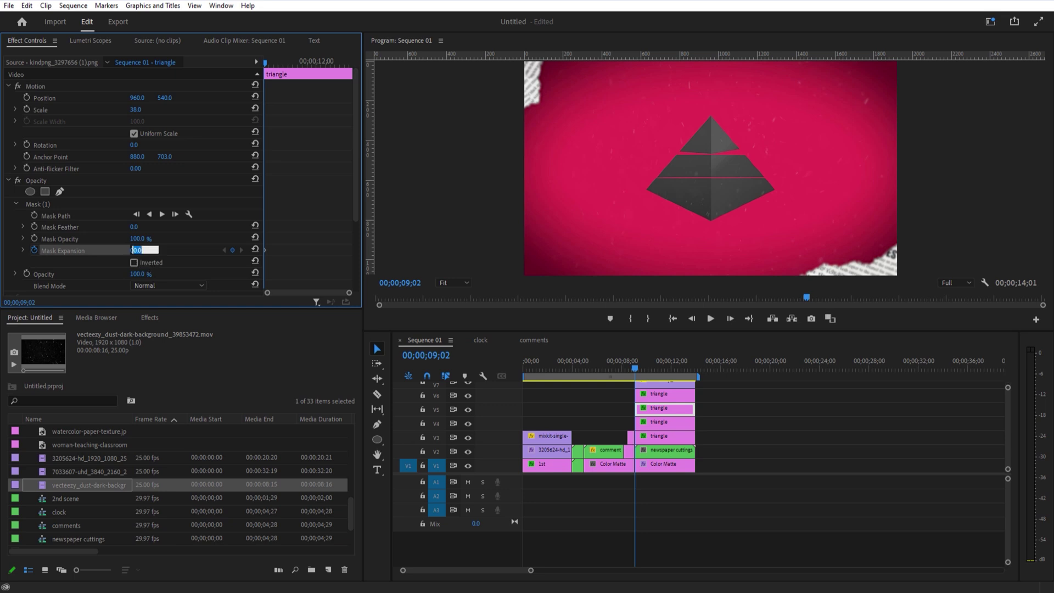
text(100)
key(Return)
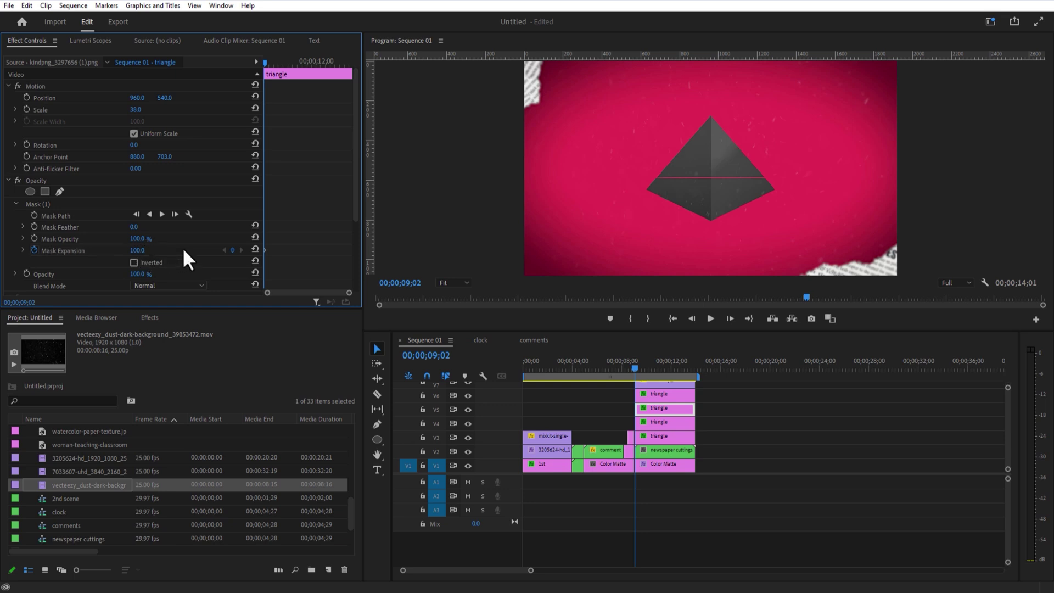
drag(266, 63, 269, 63)
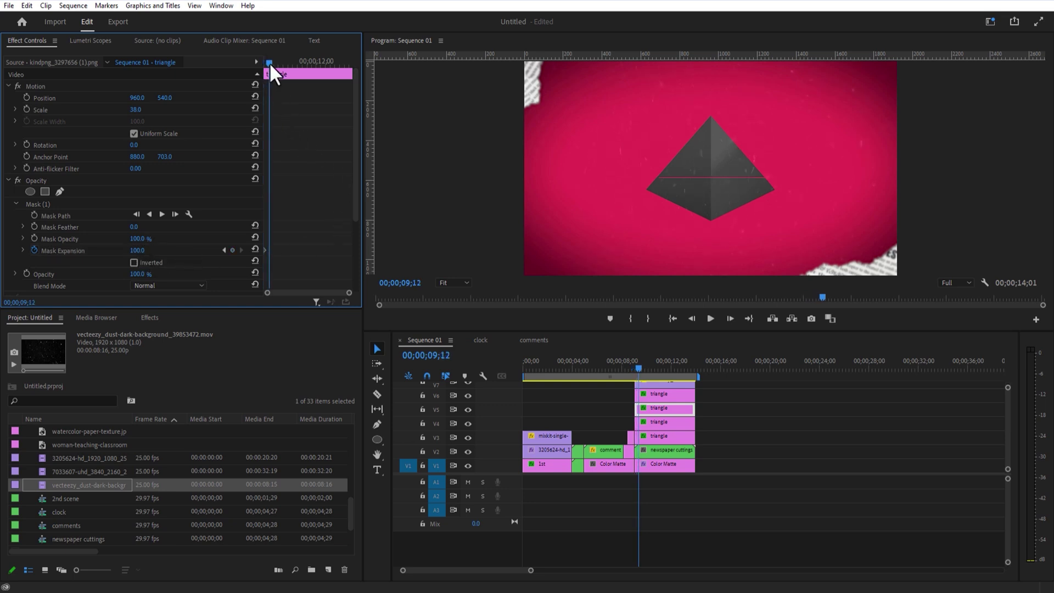
text(0)
key(Return)
Keyframe the V3 triangle's Mask Expansion from 100 at 00;00;09;03 to 0 at 00;00;09;12 and preview the splitting pyramid.
click(135, 250)
text(100)
key(Return)
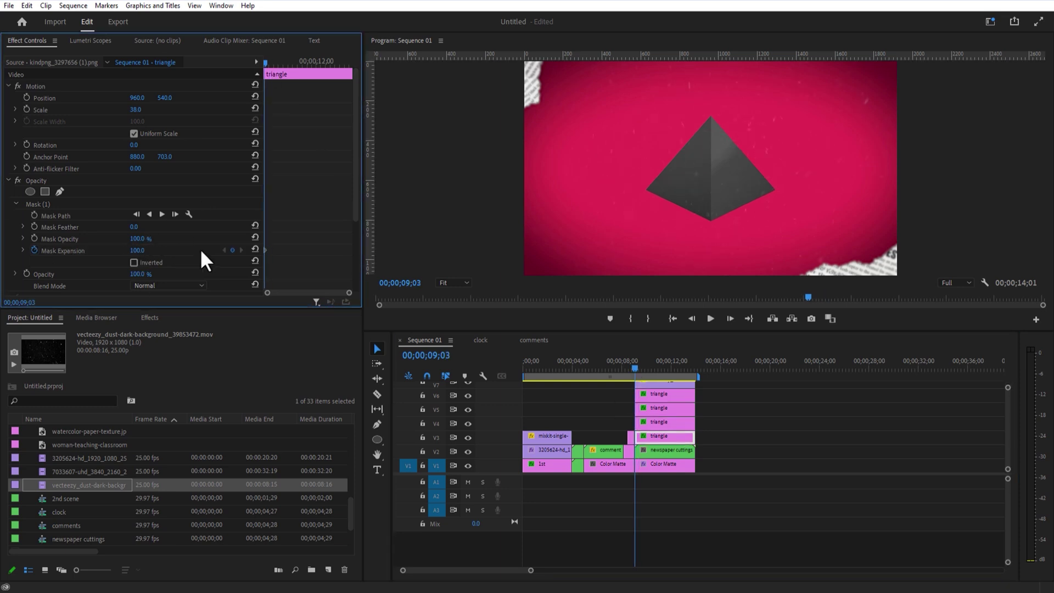
click(711, 320)
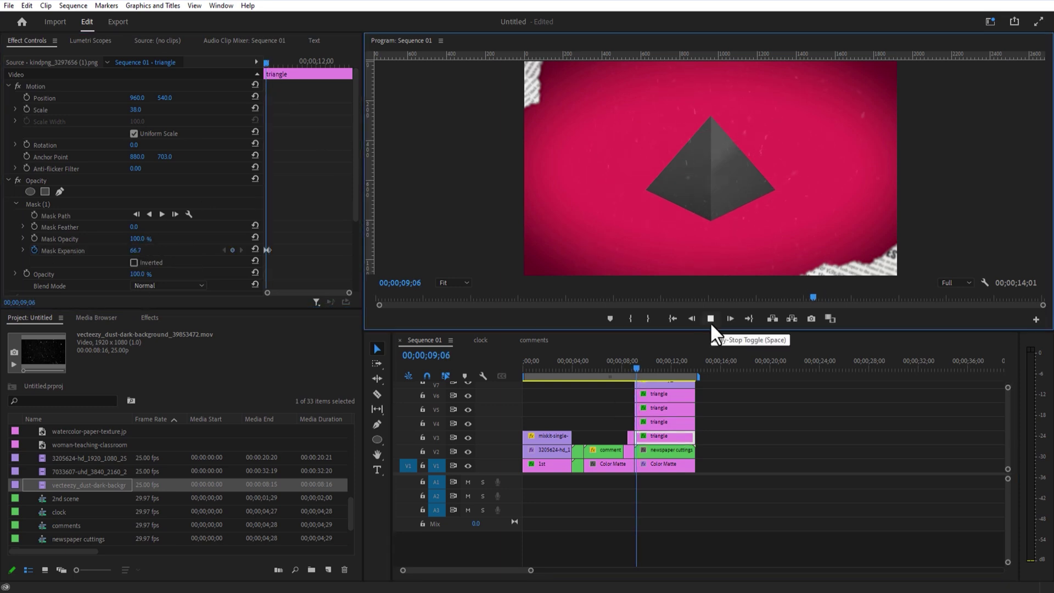
Keyframe the V6 triangle's vertical Position from 540 at 00;00;09;12 to slightly higher at 00;00;09;20, and preview the pyramid's tip lifting away.
click(653, 395)
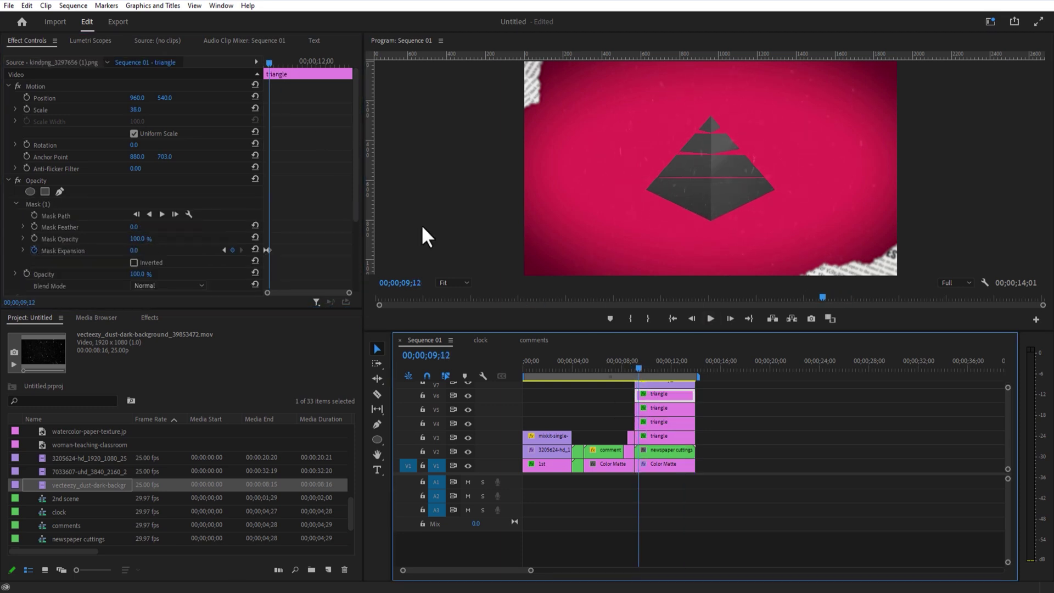
drag(350, 292, 307, 292)
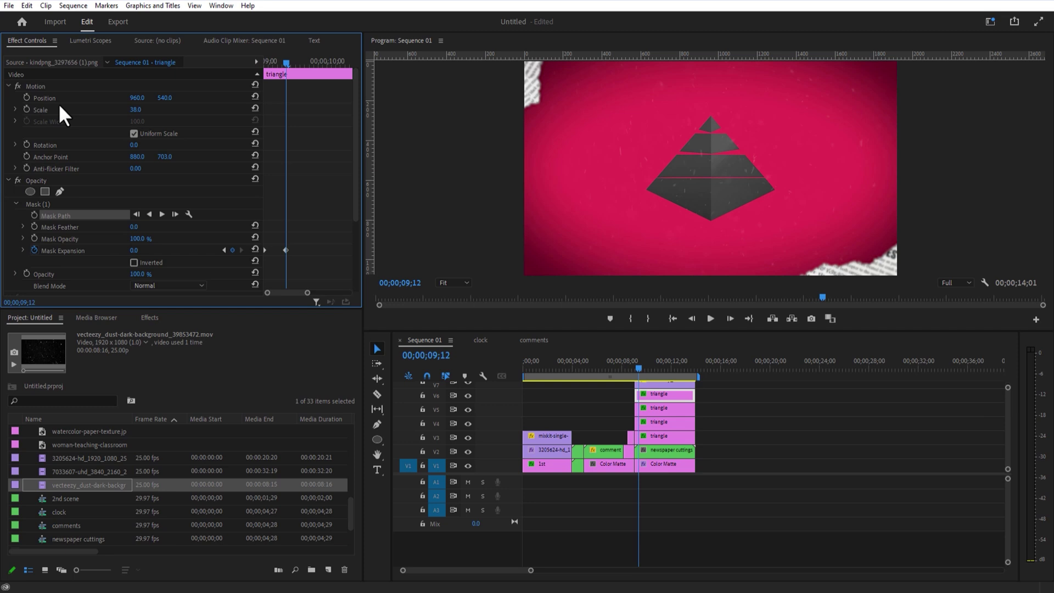
click(26, 96)
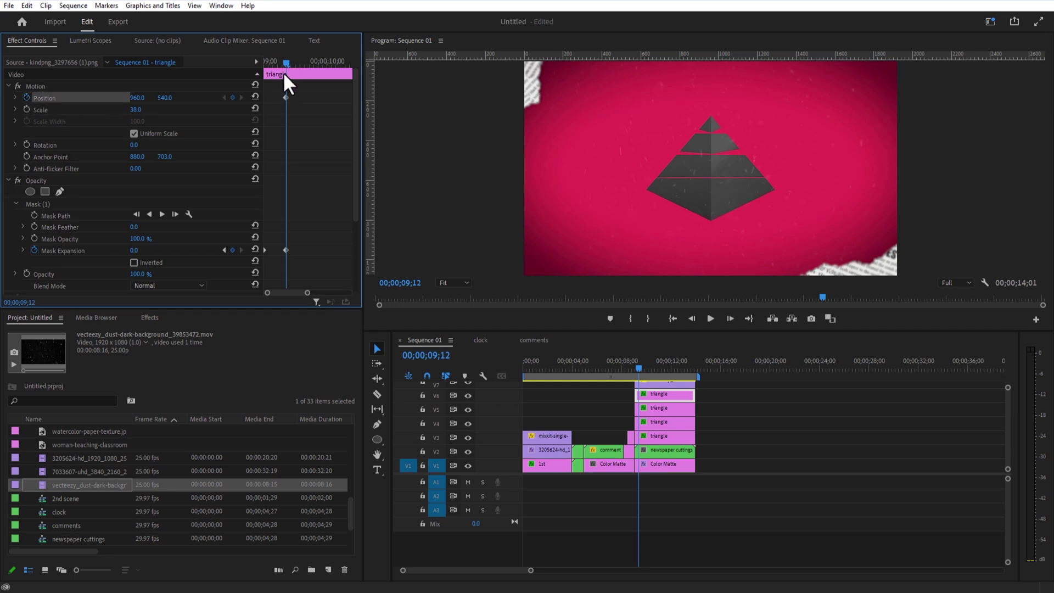
drag(282, 72, 304, 72)
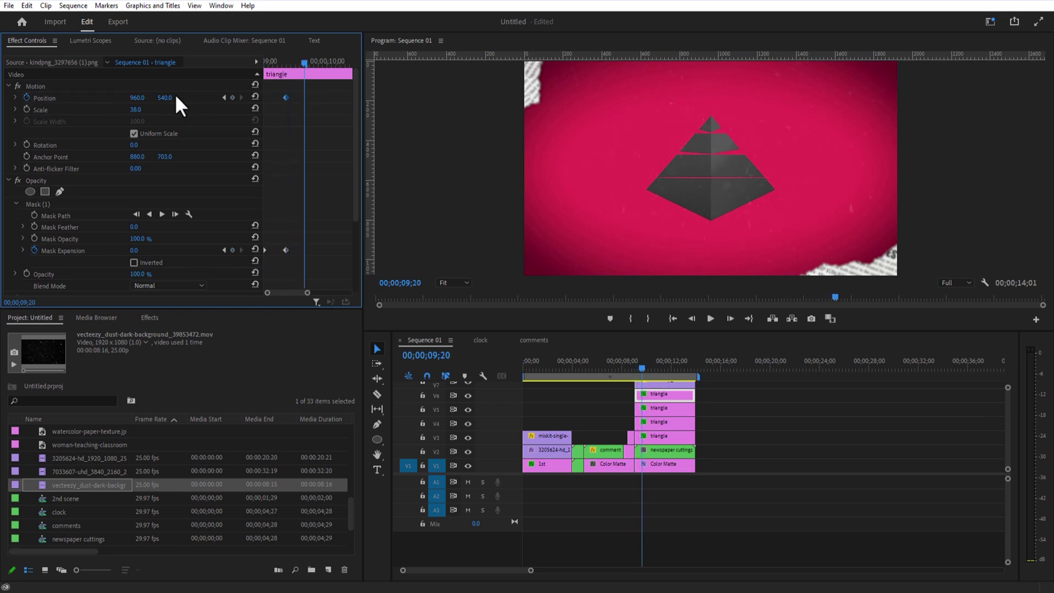
drag(167, 98, 159, 98)
drag(305, 66, 265, 70)
click(711, 319)
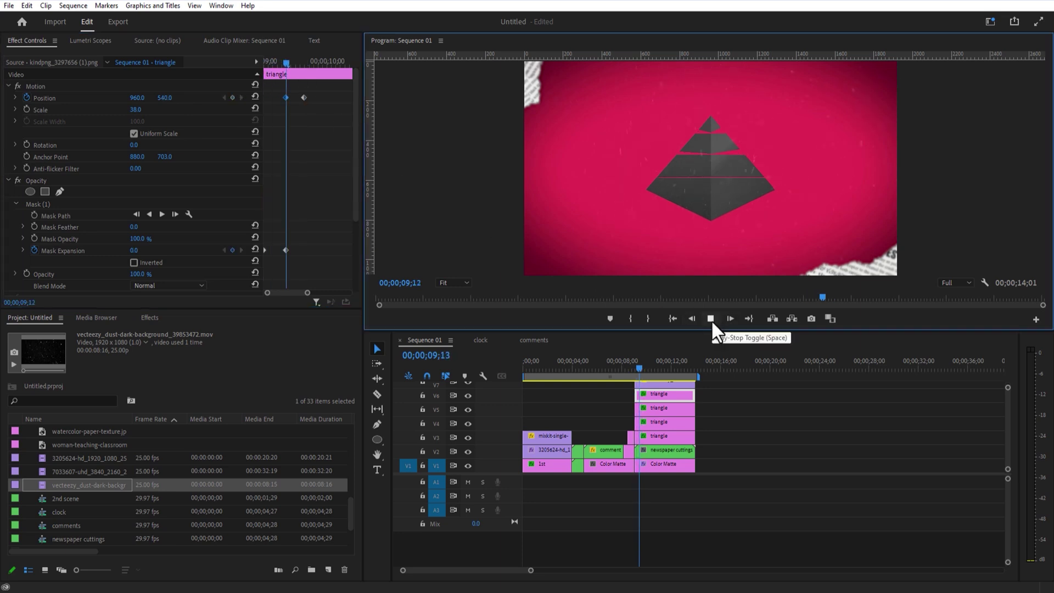
Keyframe the V5 triangle's vertical Position from 540 at 00;00;09;12 to 530 at 00;00;09;20.
mouse_move(289, 72)
mouse_down()
mouse_move(300, 85)
mouse_move(306, 73)
mouse_up()
click(666, 409)
mouse_move(306, 72)
mouse_down()
mouse_move(286, 73)
mouse_move(328, 87)
mouse_move(321, 63)
mouse_move(297, 66)
mouse_up()
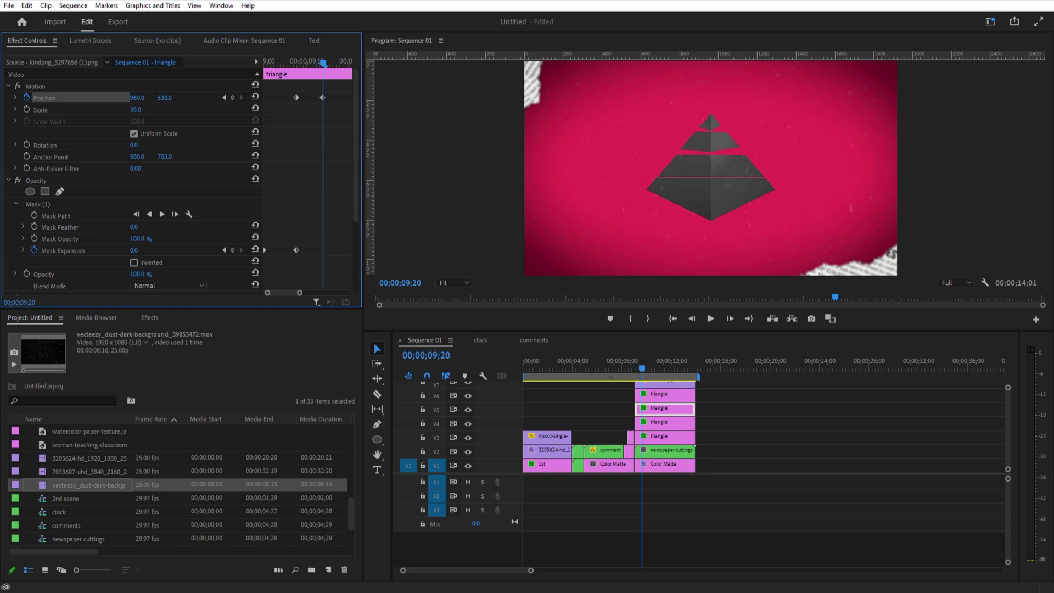
Keyframe the V4 triangle's vertical Position from 540 at 00;00;09;12 to 534 at 00;00;09;20.
click(665, 423)
drag(350, 293, 302, 292)
click(26, 98)
drag(297, 68, 319, 77)
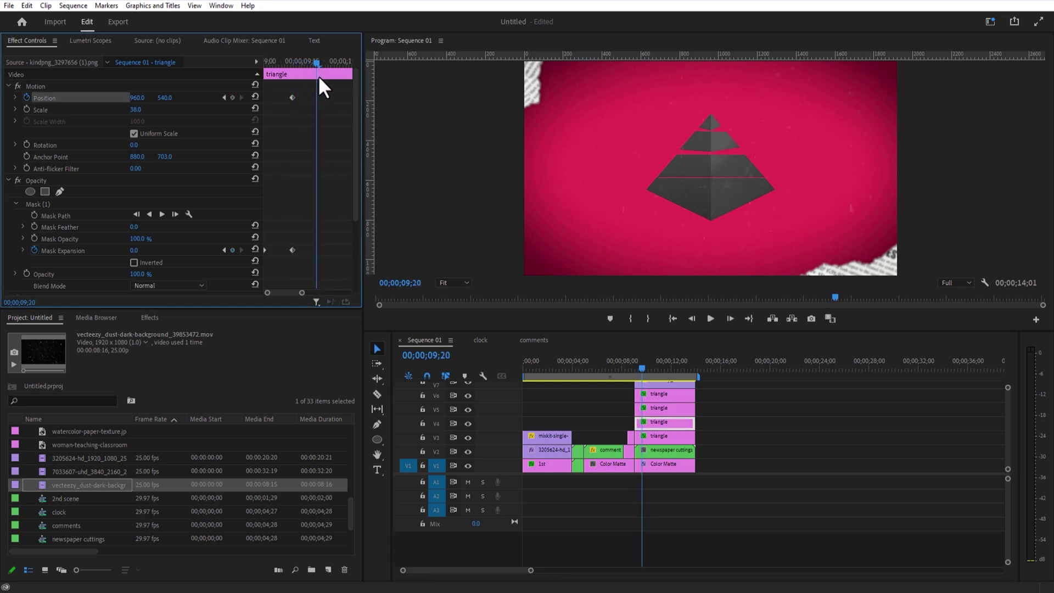
drag(165, 97, 161, 98)
drag(319, 65, 294, 66)
Keyframe the V3 triangle's vertical Position so the pyramid's base section moves slightly downward between 00;00;09;12 and 00;00;09;20.
click(666, 437)
drag(350, 293, 319, 293)
click(27, 98)
drag(288, 66, 305, 75)
drag(165, 97, 174, 97)
drag(304, 64, 286, 71)
Check the V4 triangle's Position keyframes and review the separated pyramid sections around 00;00;09;20.
click(662, 424)
drag(350, 293, 295, 293)
drag(305, 65, 340, 75)
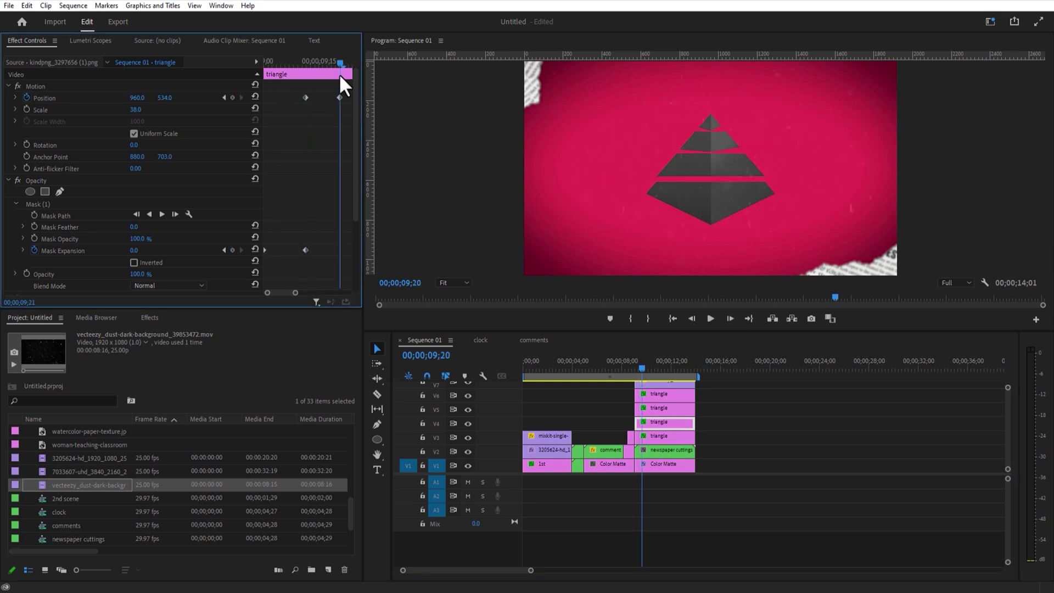
mouse_move(638, 368)
mouse_down()
mouse_move(629, 369)
mouse_move(642, 377)
mouse_up()
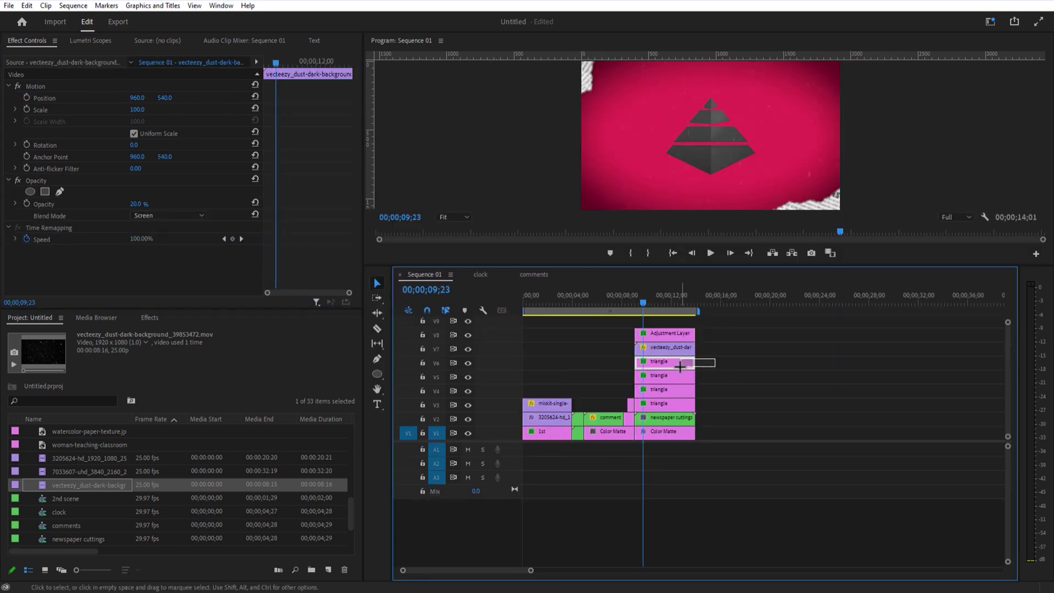
Nest the four triangle clips as "triangles" on V3 and move the dust clip and adjustment layer down to V4 and V5.
mouse_move(680, 367)
mouse_down()
mouse_move(664, 401)
mouse_move(663, 376)
mouse_up()
right_click(666, 367)
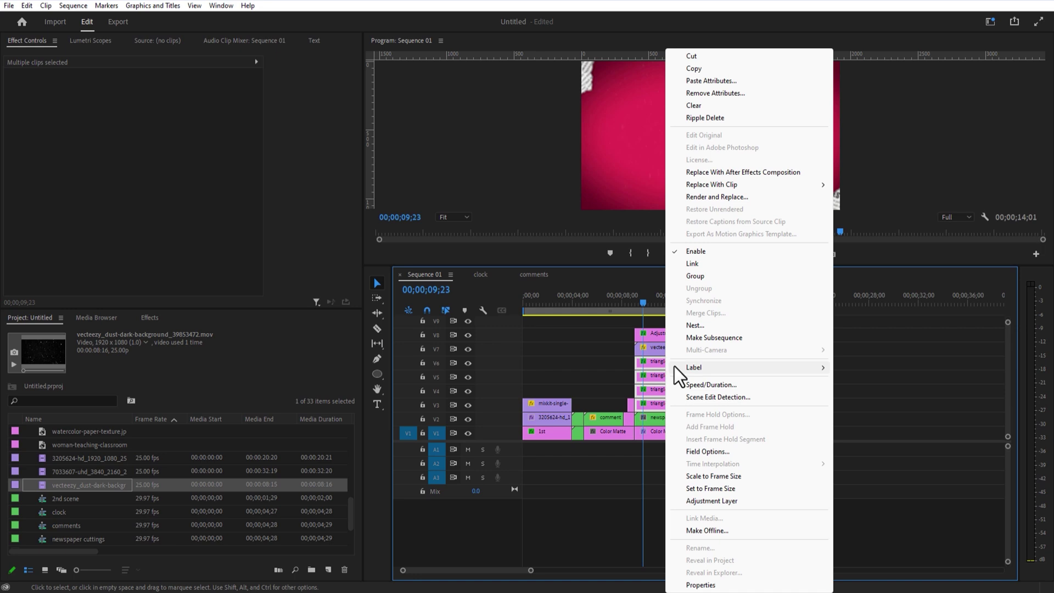
click(702, 329)
text(triangle)
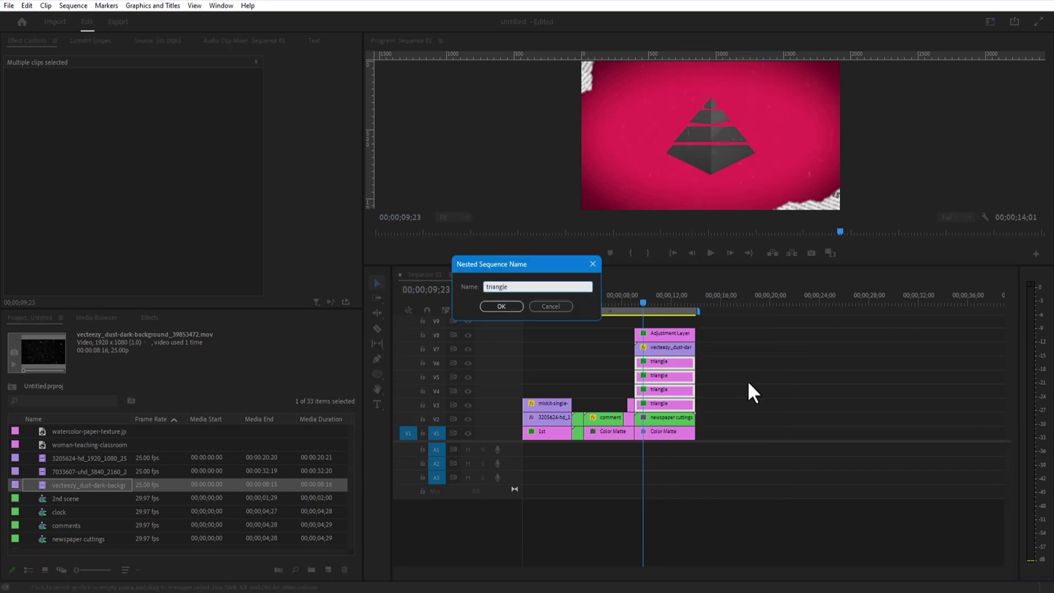
text(s)
click(513, 310)
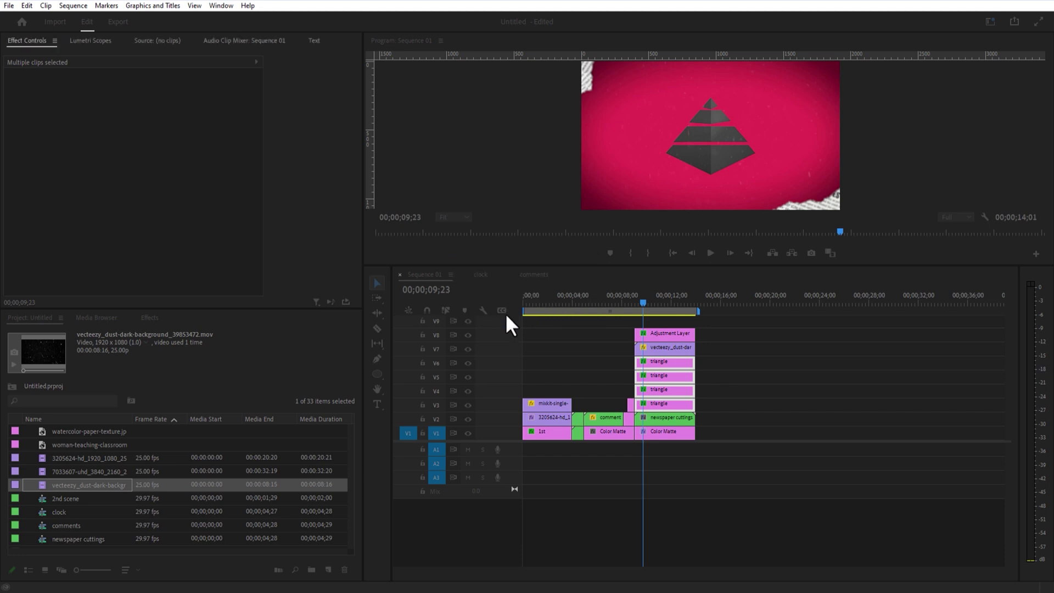
drag(693, 348, 667, 378)
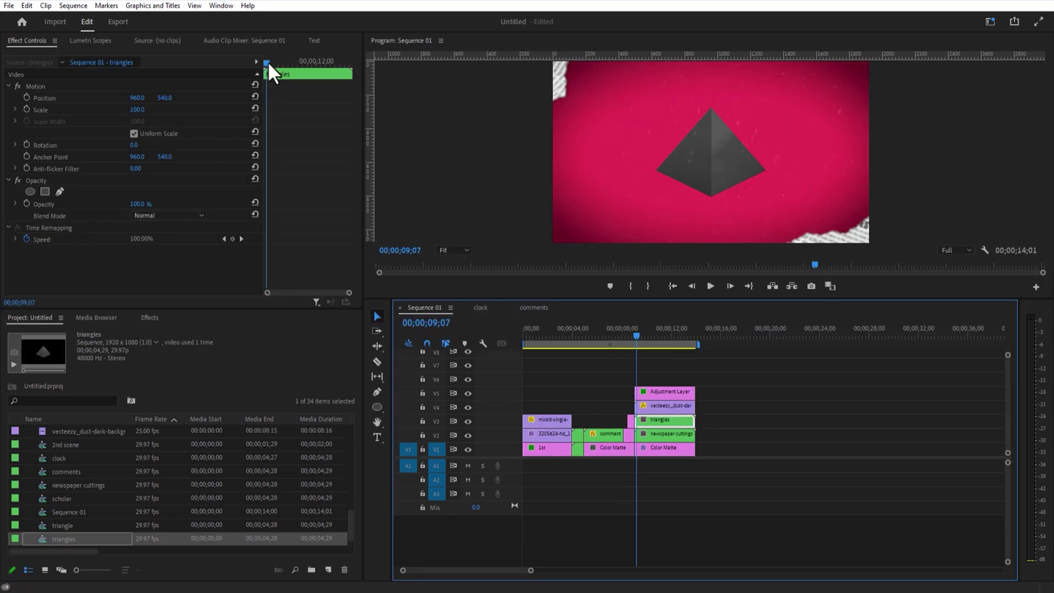
Keyframe the nested triangles clip's Scale from 100 at its start to 125 at 00;00;13;27, and preview the growth.
drag(268, 62, 352, 94)
click(26, 109)
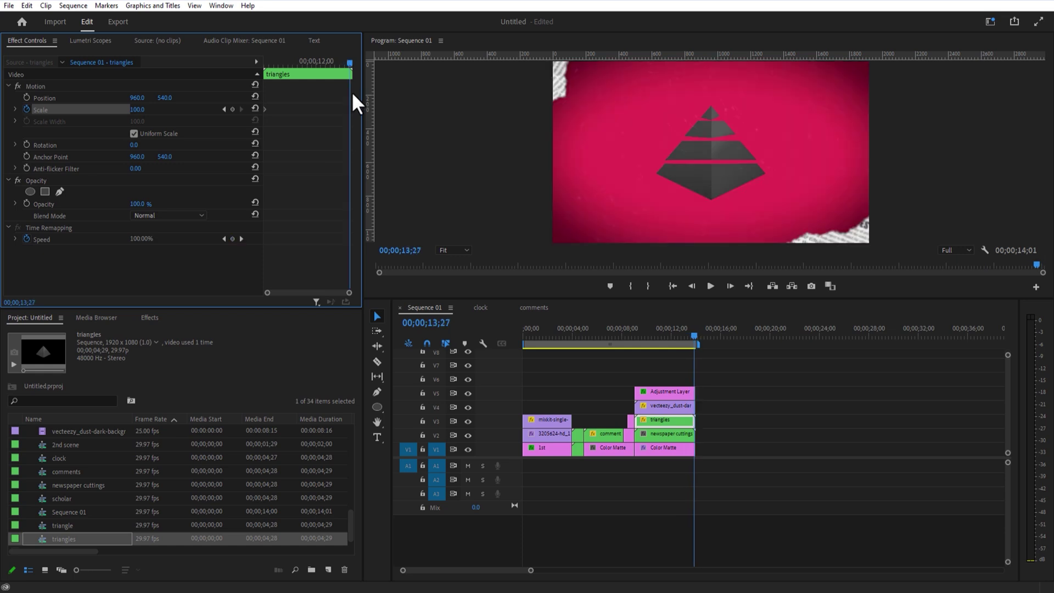
drag(137, 110, 151, 110)
click(265, 63)
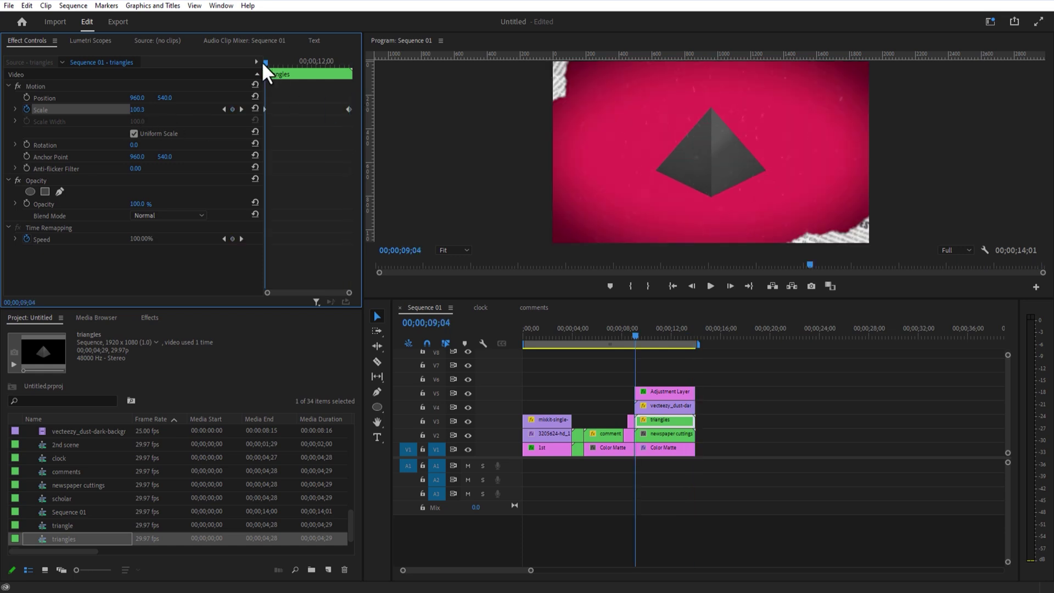
drag(265, 67, 281, 69)
Add the title text "THE GLOBAL WEALTH PYRAMID" on V5 beneath the adjustment layer, matching the length of the pyramid clips.
click(670, 373)
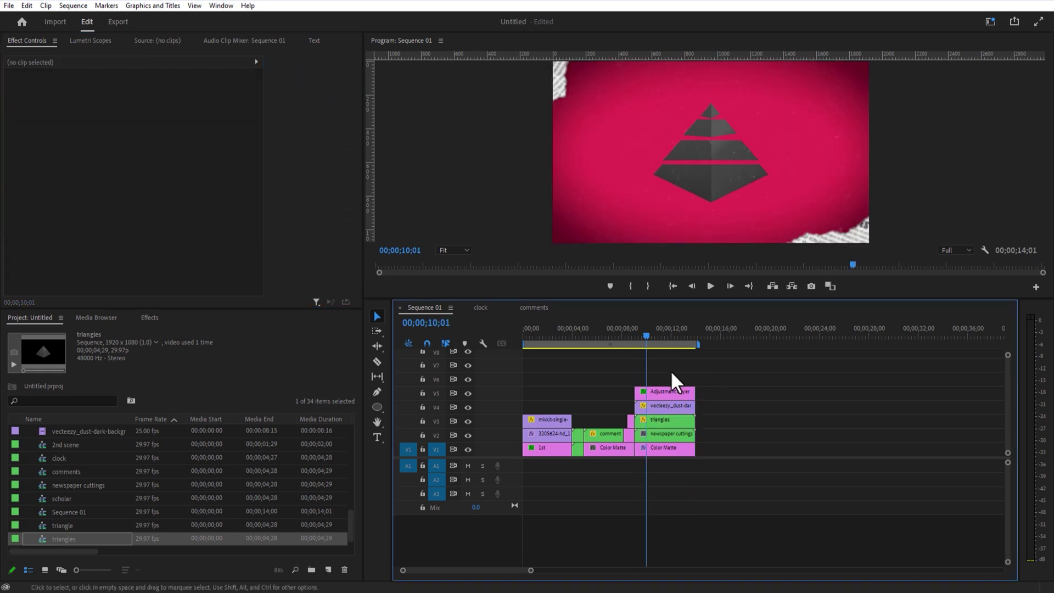
click(376, 438)
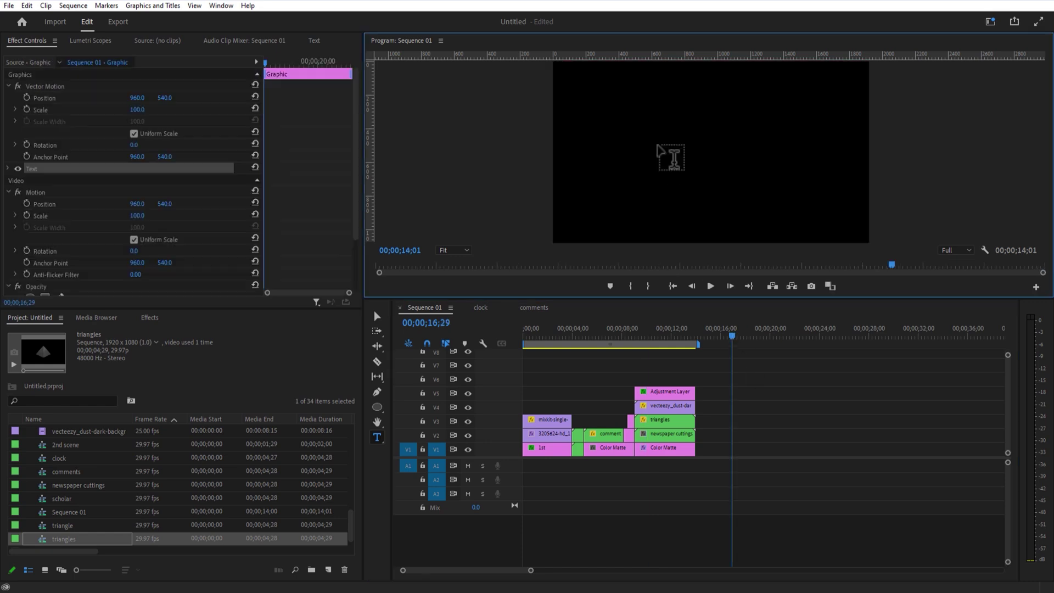
drag(765, 449, 662, 365)
click(651, 333)
drag(661, 378, 661, 392)
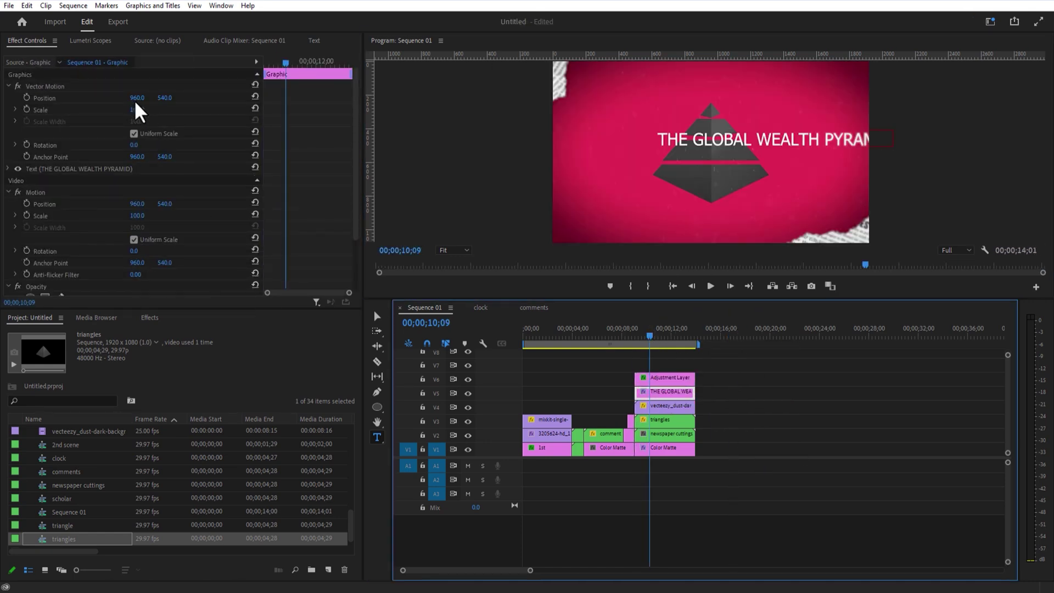
Format the title in Poppins Bold at size about 85 and set its Vector Motion Position to 675, 206 above the pyramid.
drag(134, 99, 0, 99)
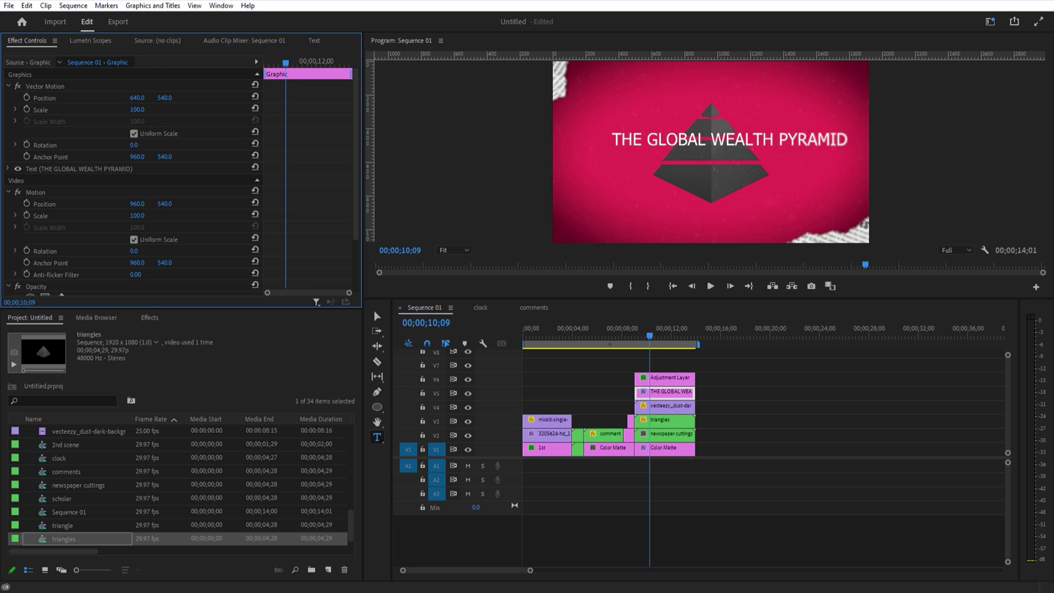
drag(165, 98, 1, 98)
click(8, 168)
click(250, 206)
drag(174, 222, 168, 223)
drag(137, 97, 161, 97)
click(668, 393)
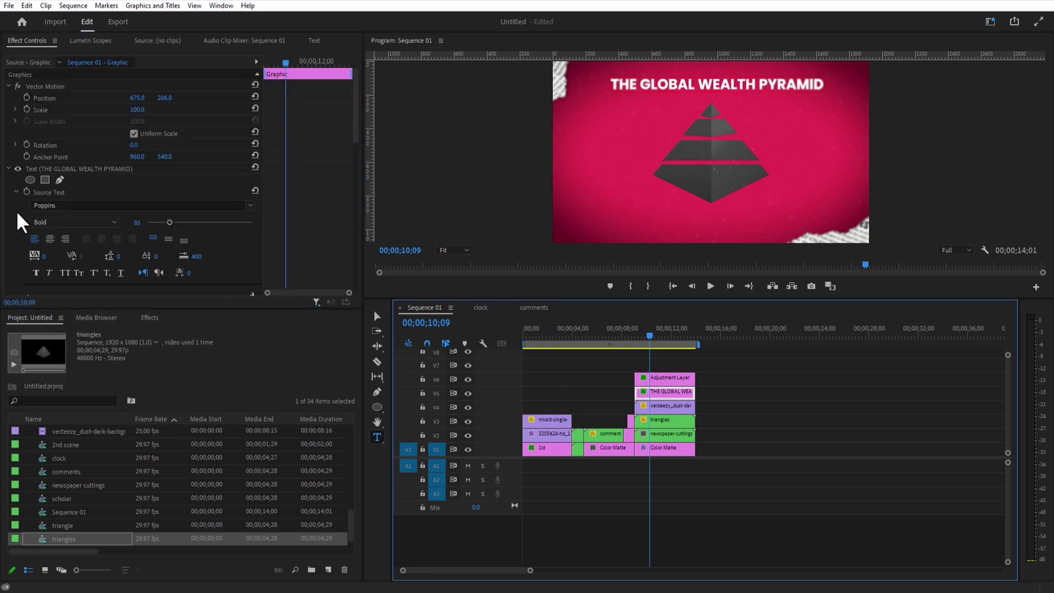
Add a rectangular mask to the title text and position it just before the first word so the title is hidden.
click(45, 179)
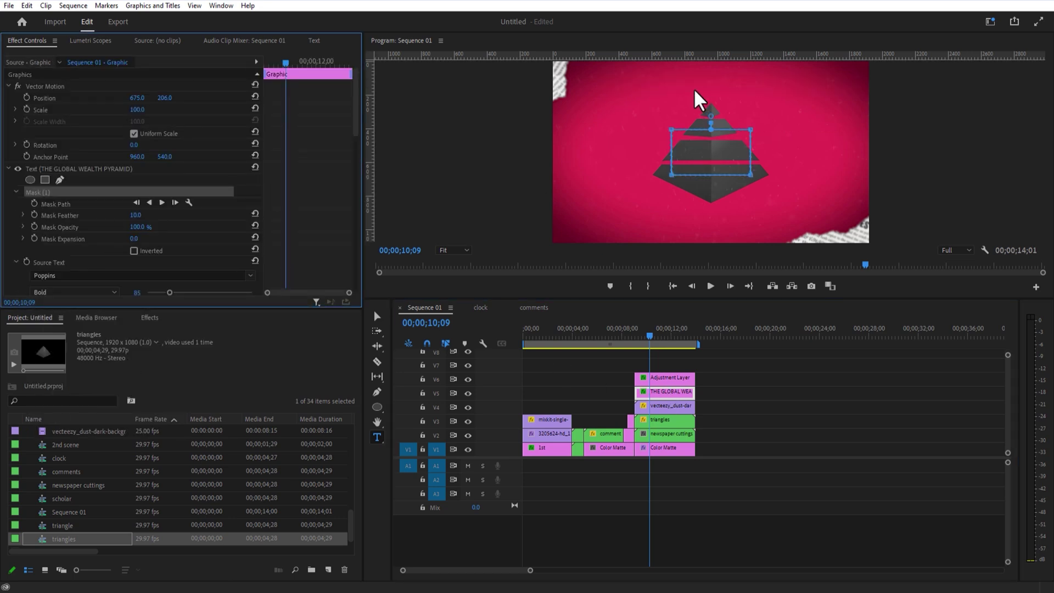
drag(729, 153, 720, 72)
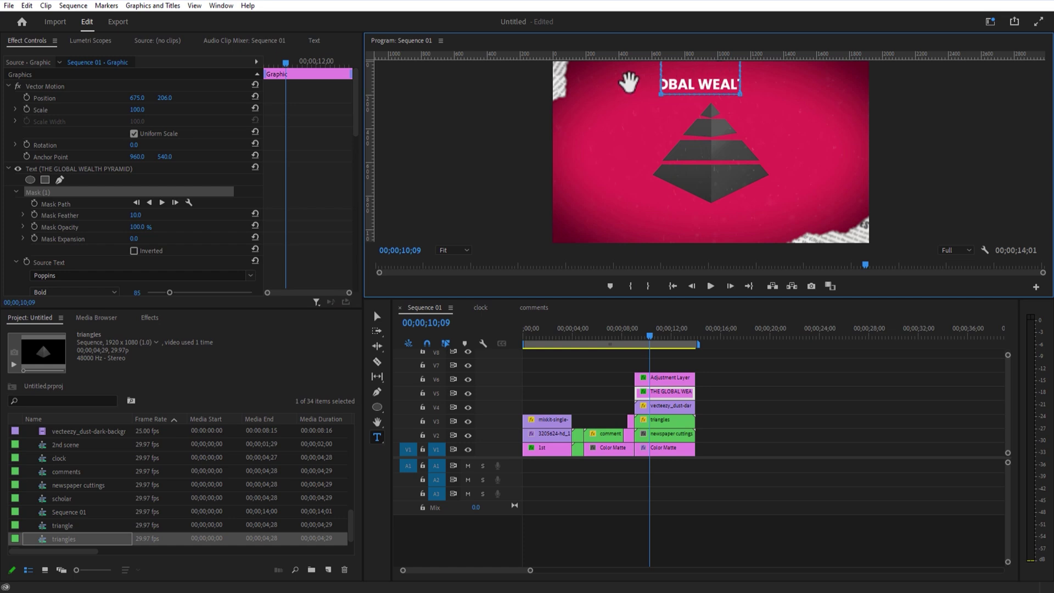
drag(628, 83, 588, 85)
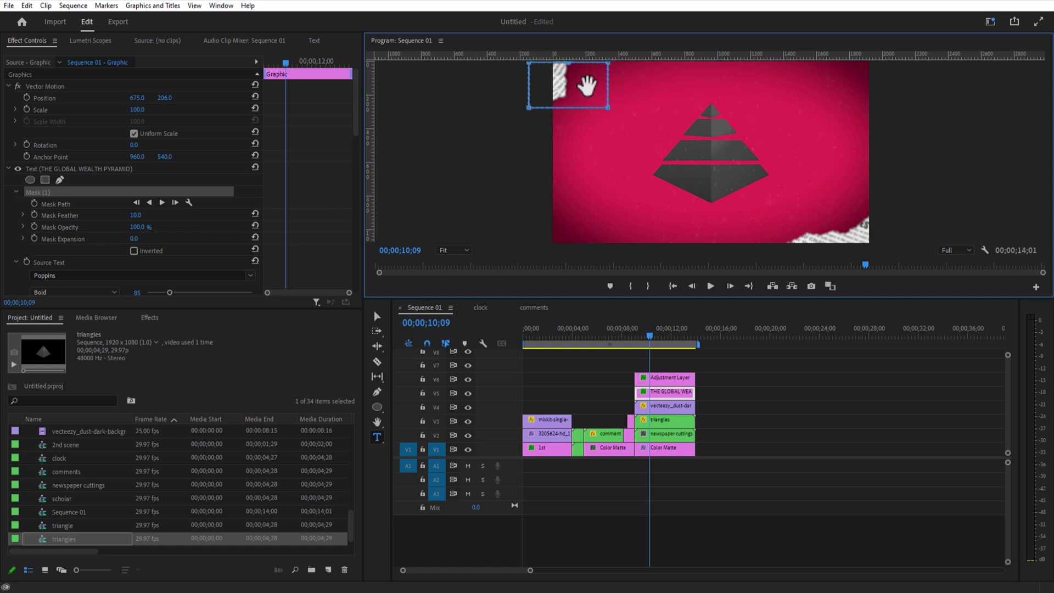
Keyframe the title's Mask Path to widen across the full title by 00;00;10;13, revealing the text from its first word.
mouse_move(287, 70)
mouse_down()
mouse_move(271, 75)
mouse_move(290, 69)
mouse_up()
click(34, 203)
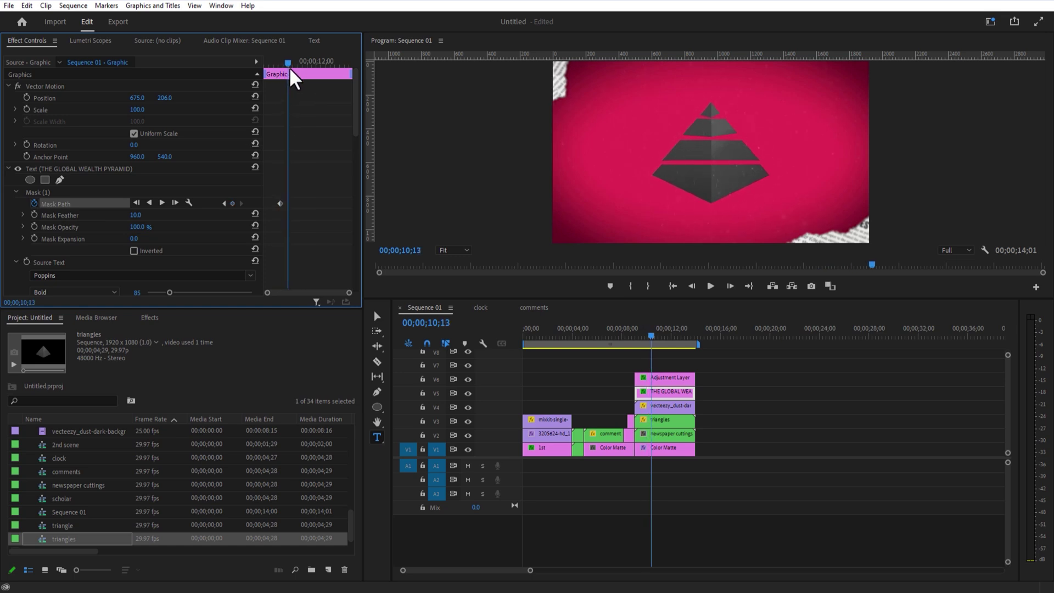
click(71, 193)
drag(609, 108, 824, 108)
drag(608, 63, 827, 62)
Nest the adjustment layer, title, dust, triangles and newspaper cuttings clips as "3RD SCENE", leaving out the Color Matte.
drag(652, 335, 682, 437)
right_click(681, 394)
click(703, 326)
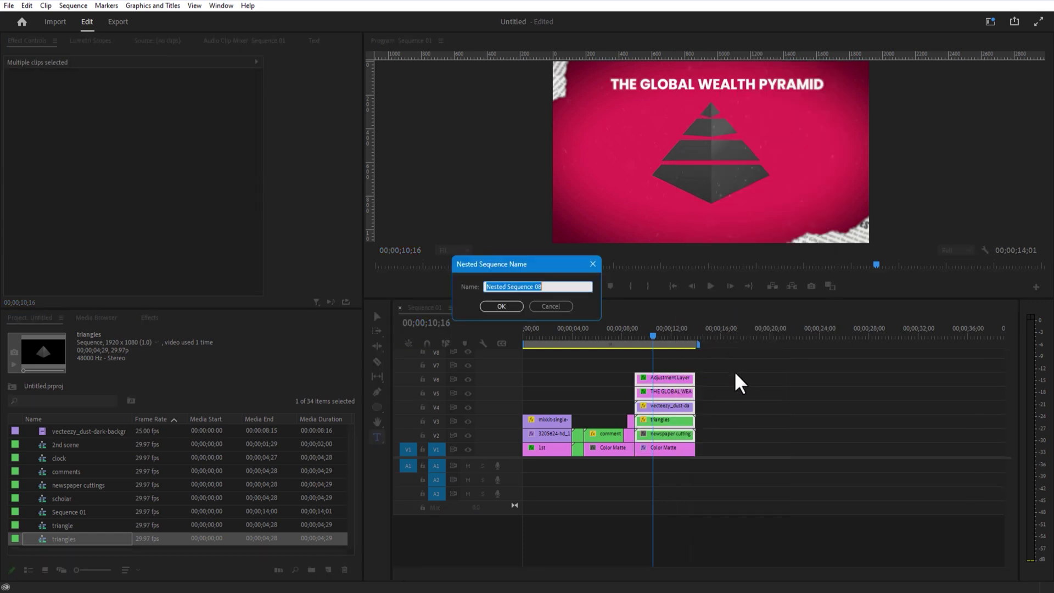
text(3RD SCENE)
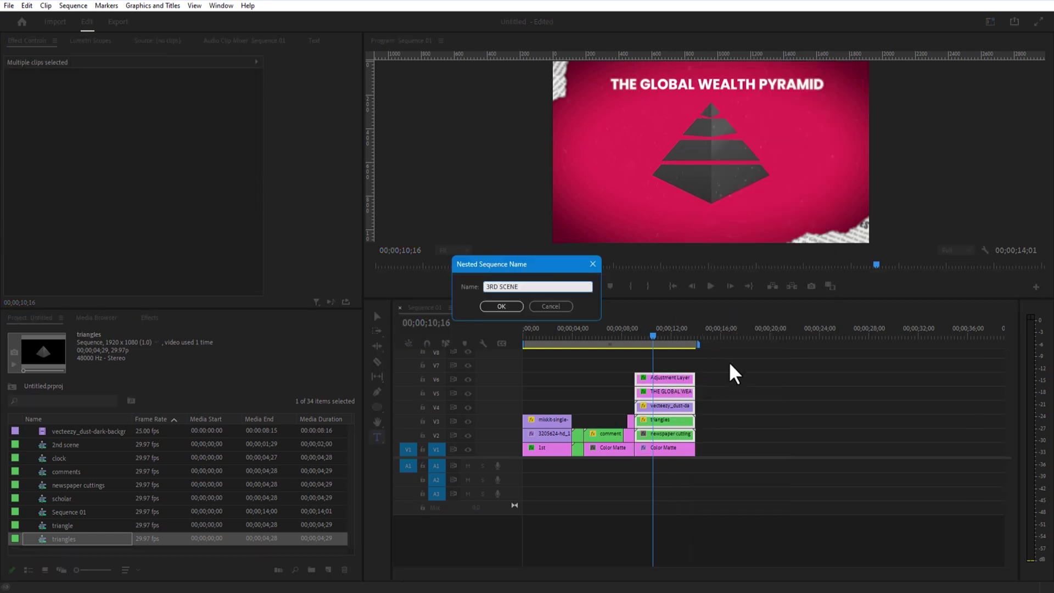
key(Return)
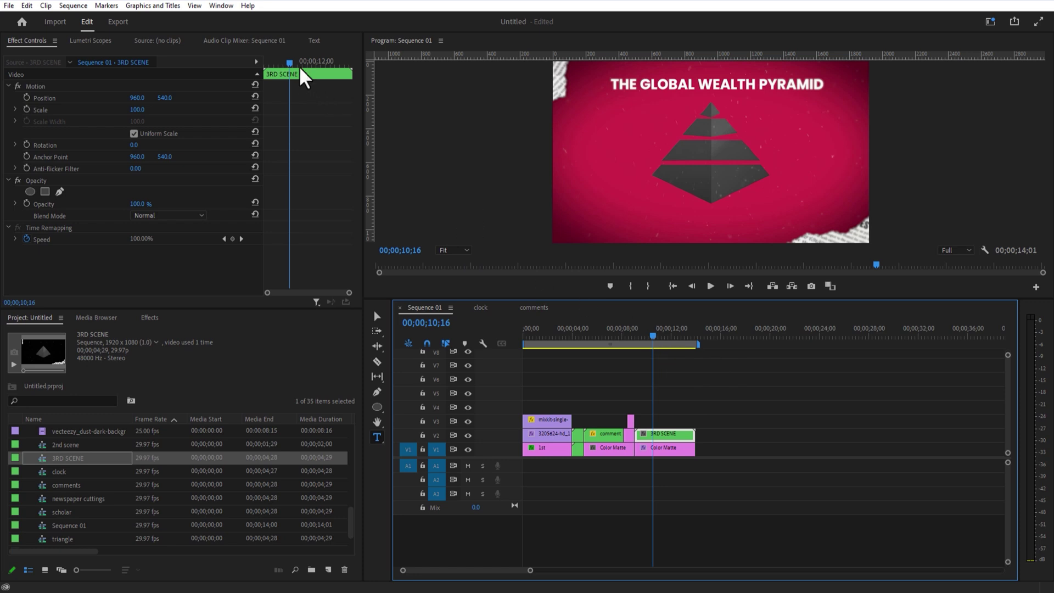
Keyframe 3RD SCENE from Scale 100 and Position 960, 540 at 00;00;10;16 to Scale 341 and Position 960, 1237 at 00;00;11;08.
drag(302, 76, 267, 80)
key(space)
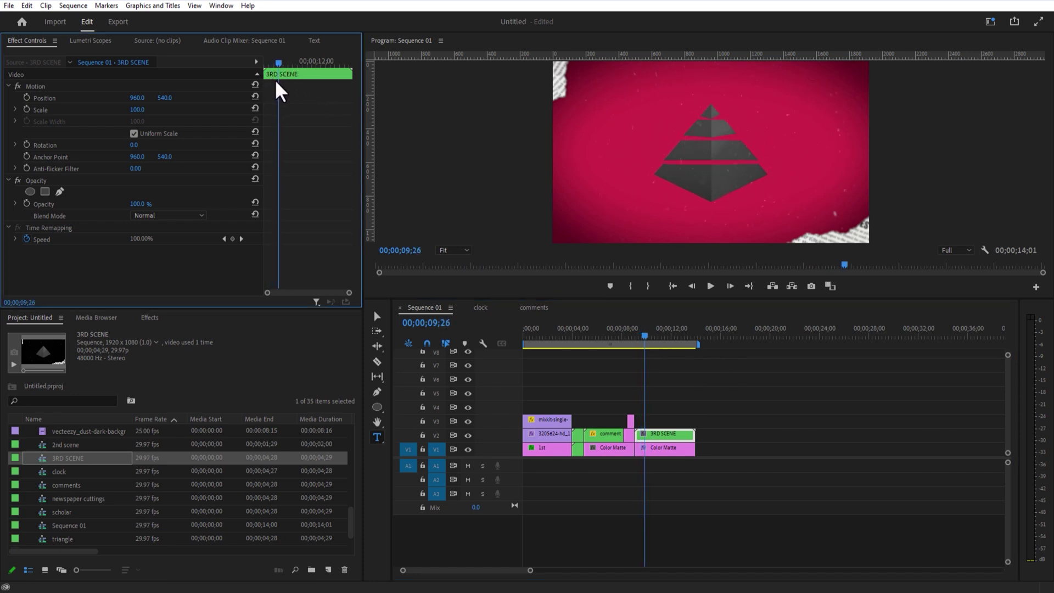
click(27, 109)
click(290, 63)
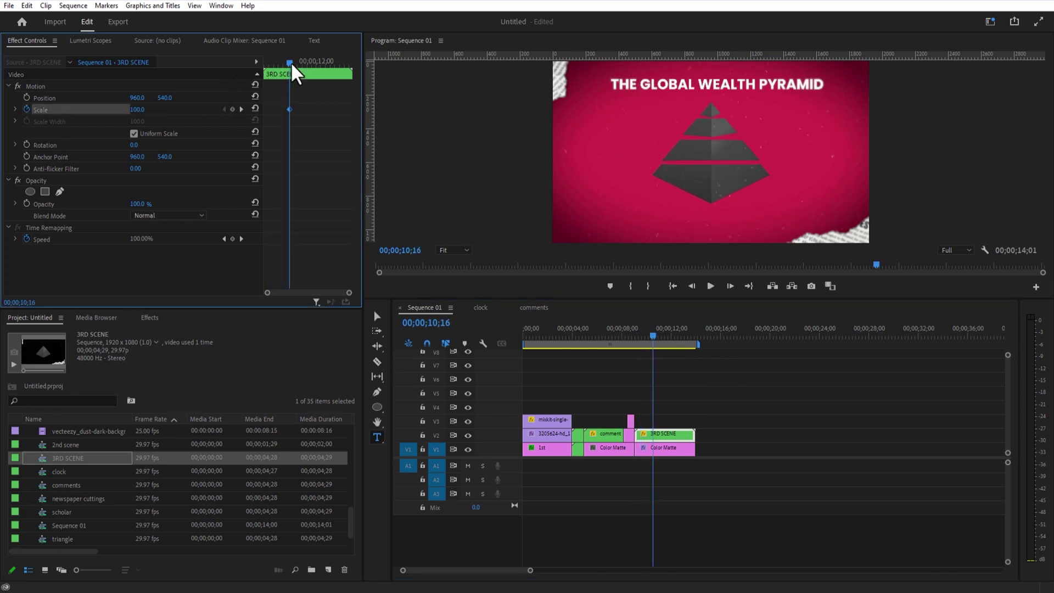
click(26, 97)
drag(291, 65, 291, 66)
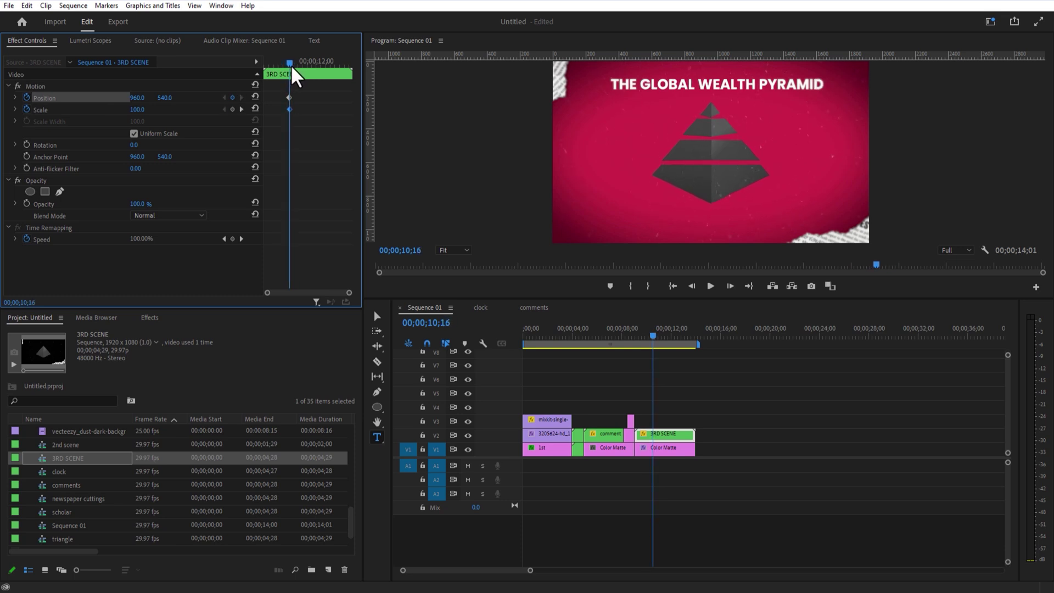
drag(349, 293, 330, 293)
drag(308, 64, 324, 68)
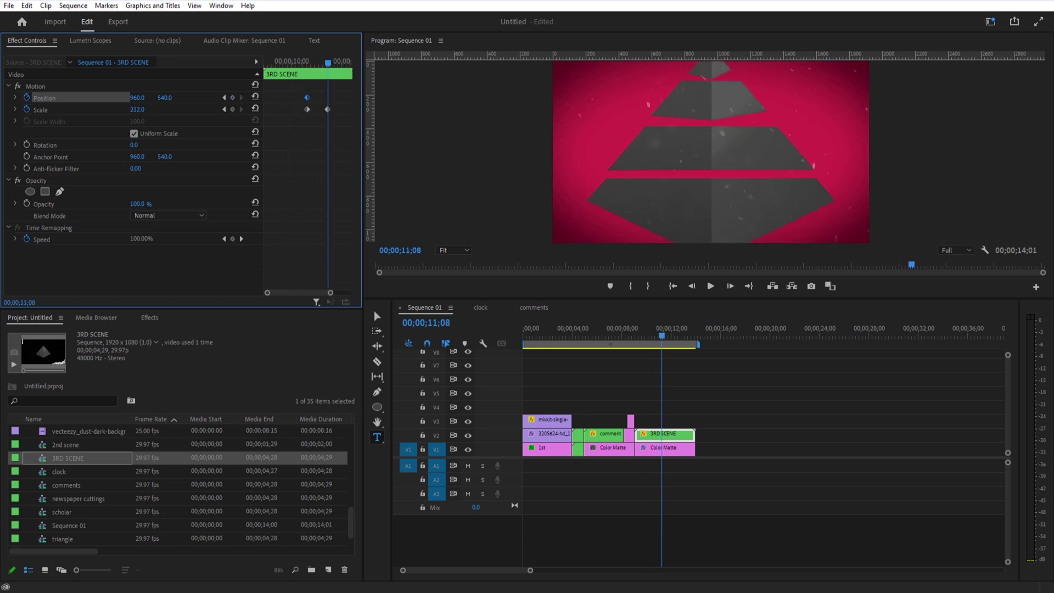
drag(662, 336, 668, 343)
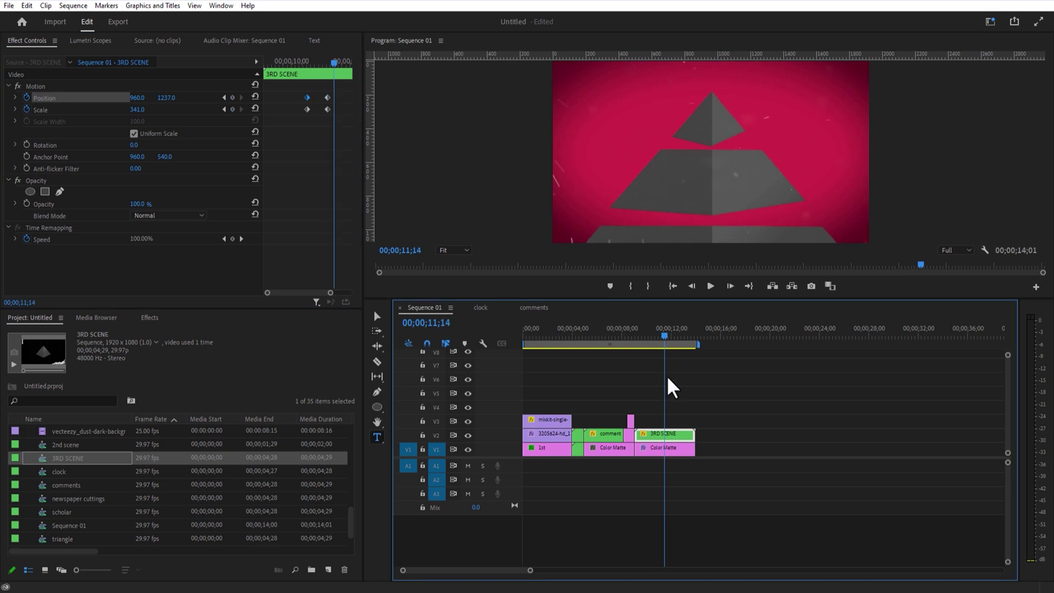
Open the 3RD SCENE nest and move the triangles clip's ending Scale keyframe to 00;00;02;12.
double_click(670, 438)
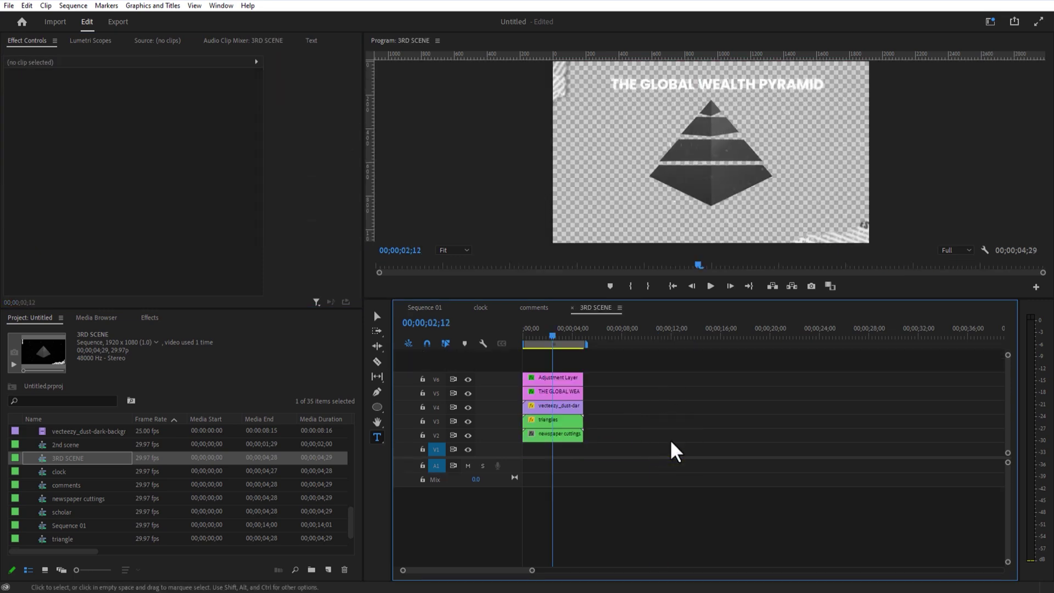
click(555, 421)
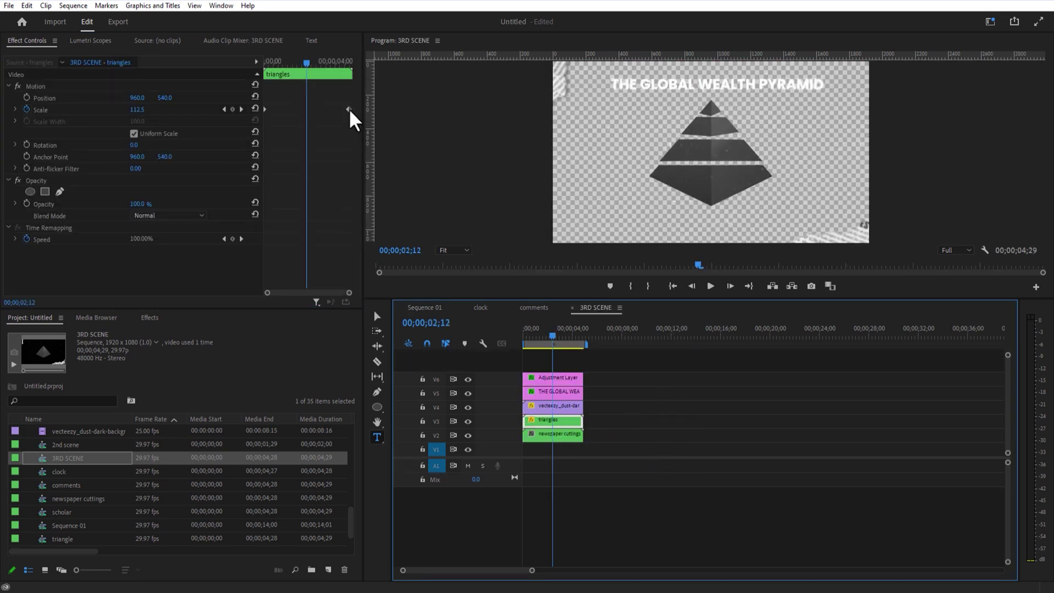
drag(349, 110, 305, 112)
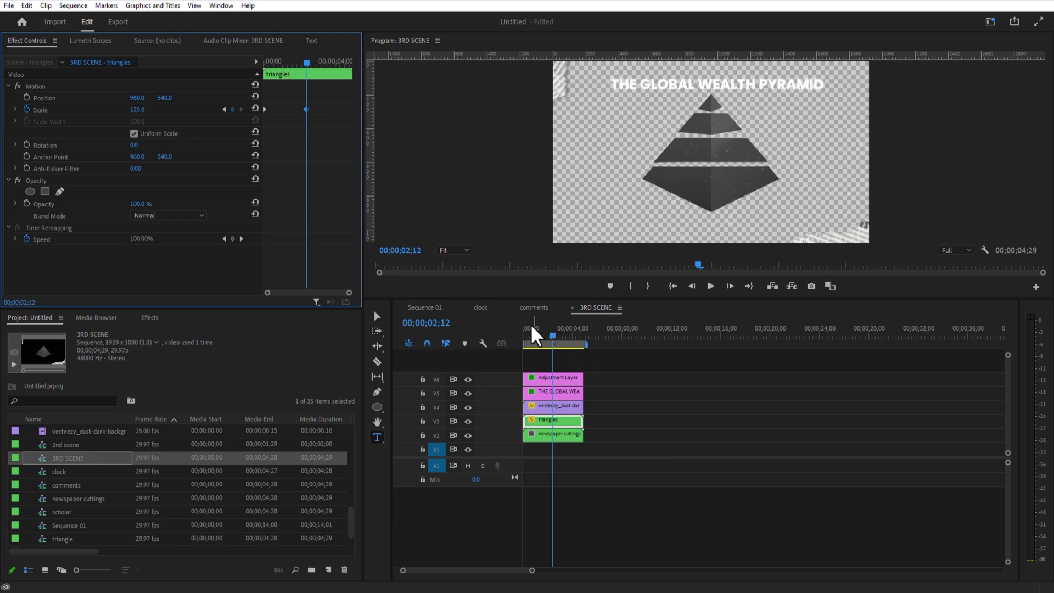
In Sequence 01, keyframe 3RD SCENE's Position after the zoom to slide the pyramid toward the left of the frame.
click(426, 308)
mouse_move(665, 338)
mouse_down()
mouse_move(647, 343)
mouse_move(659, 348)
mouse_up()
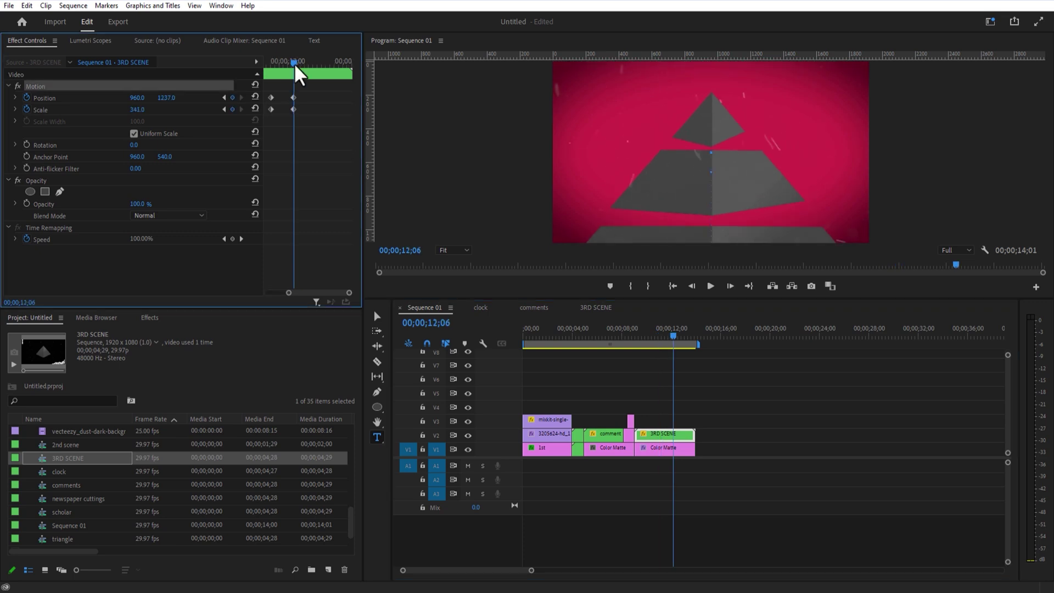
drag(294, 65, 316, 71)
click(252, 98)
drag(144, 99, 6, 99)
mouse_move(313, 64)
mouse_down()
mouse_move(295, 71)
mouse_move(321, 71)
mouse_up()
Trace the pyramid's top section as a closed white shape with the Pen tool at 00;00;12;24.
click(377, 391)
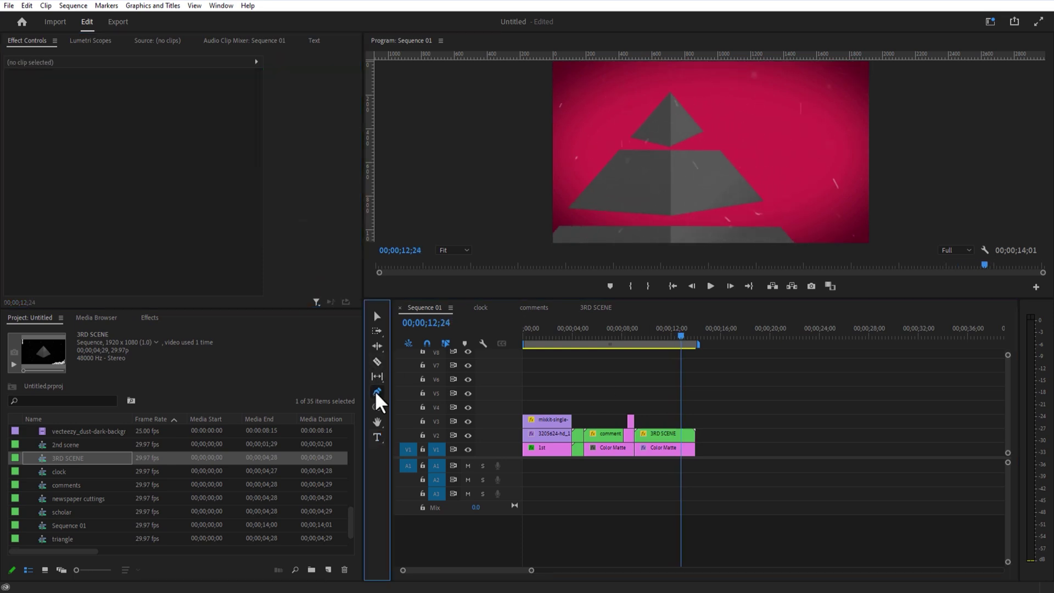
click(668, 146)
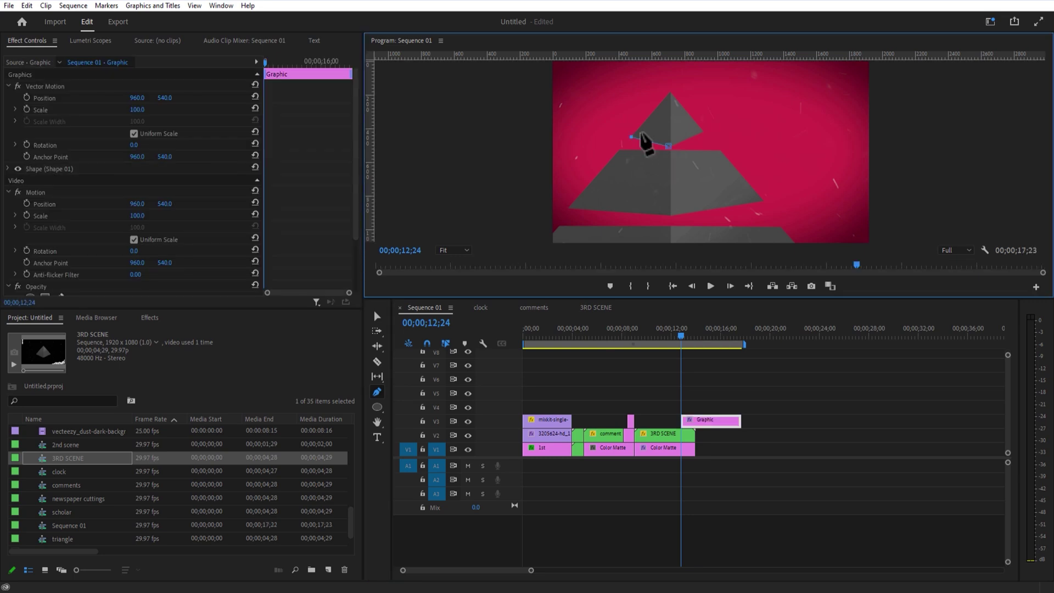
click(670, 92)
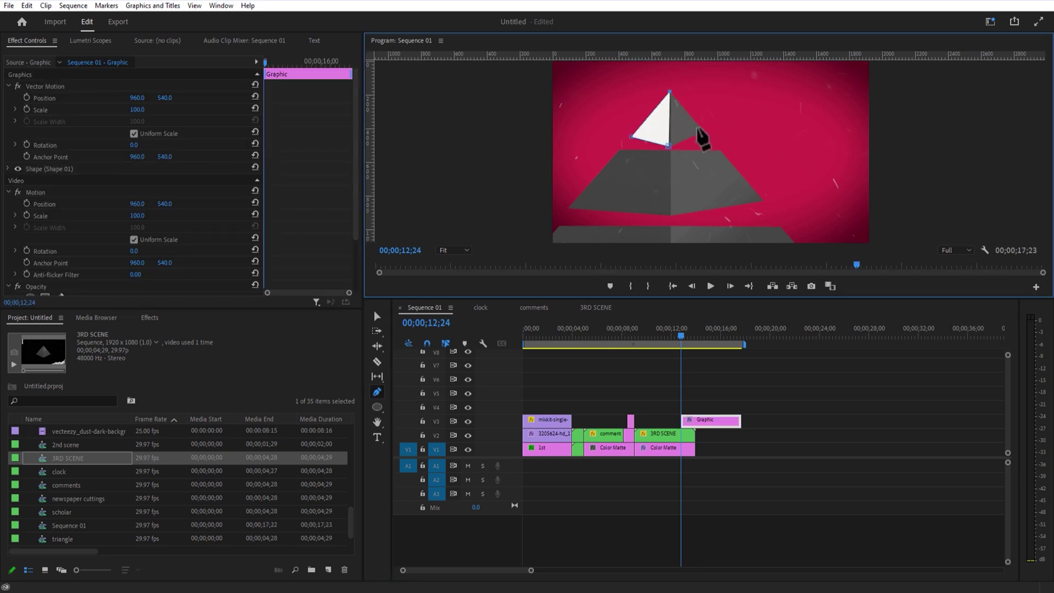
click(702, 131)
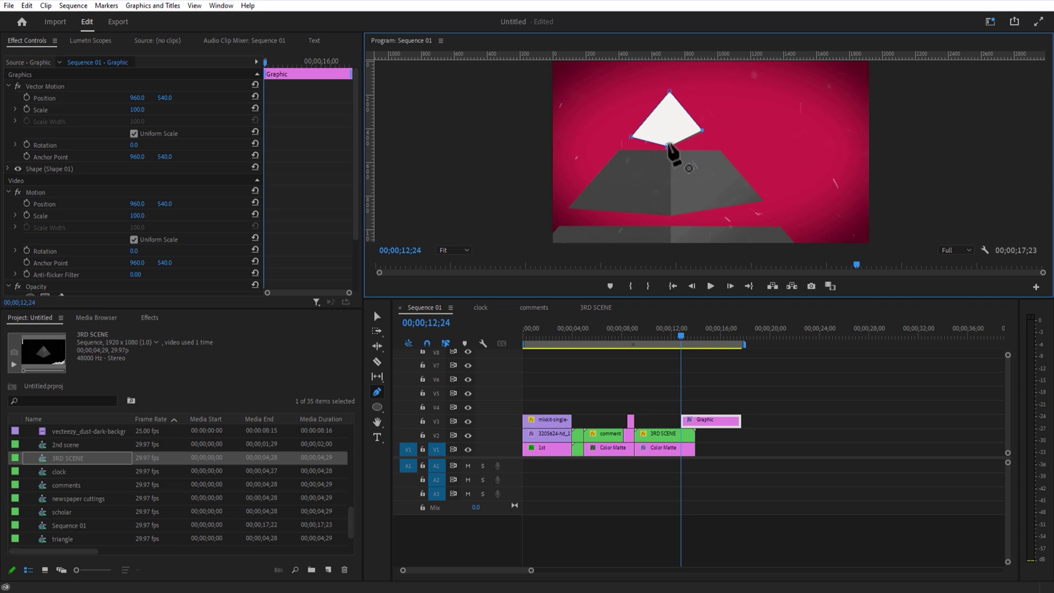
click(377, 316)
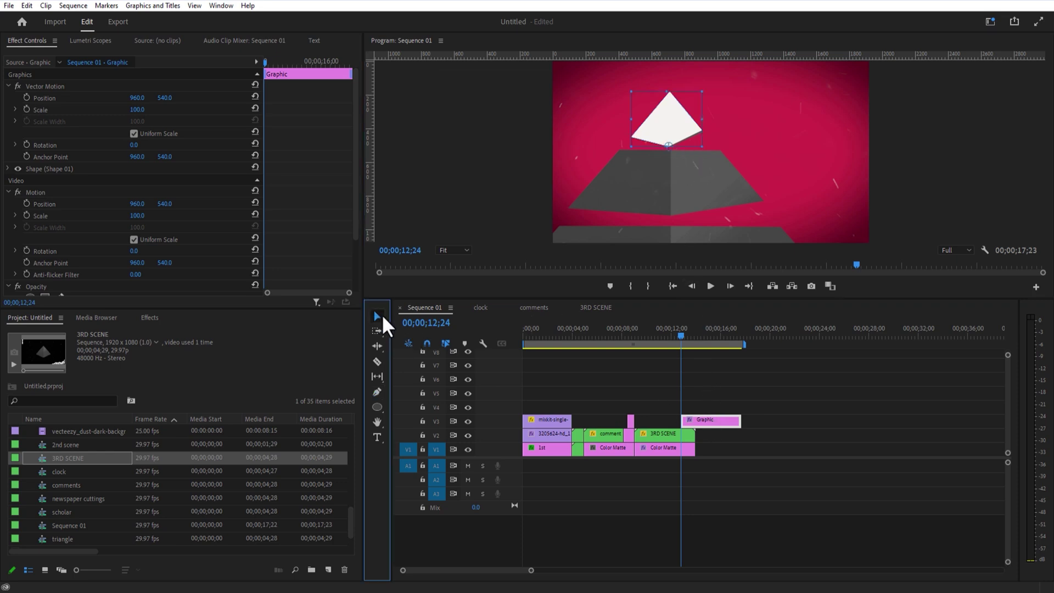
Set the traced shape's Blend Mode to Overlay and trim its clip to the end of 3RD SCENE.
drag(353, 131, 347, 244)
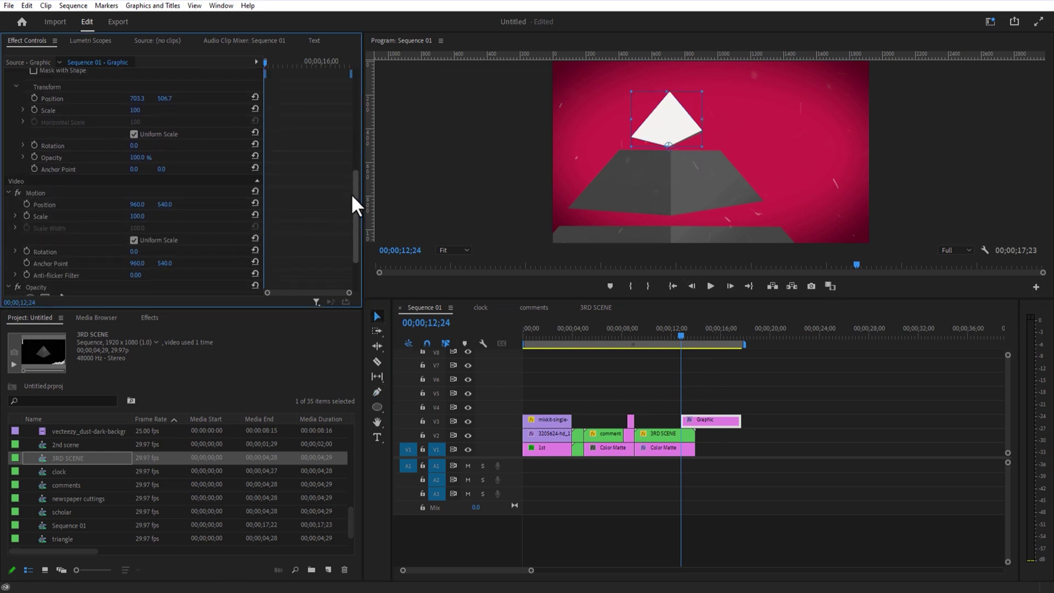
click(171, 254)
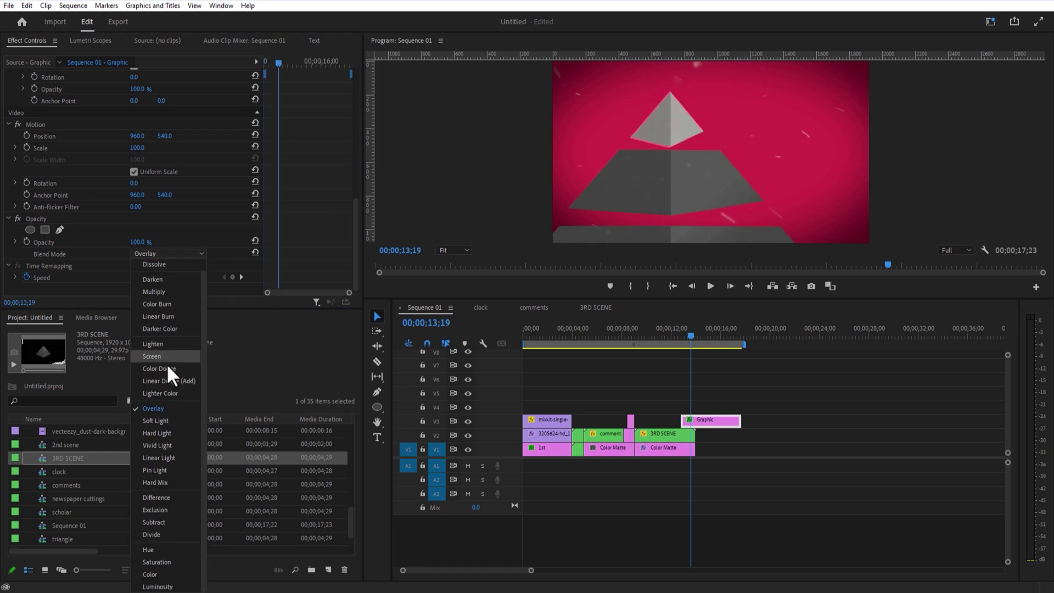
click(163, 413)
click(796, 457)
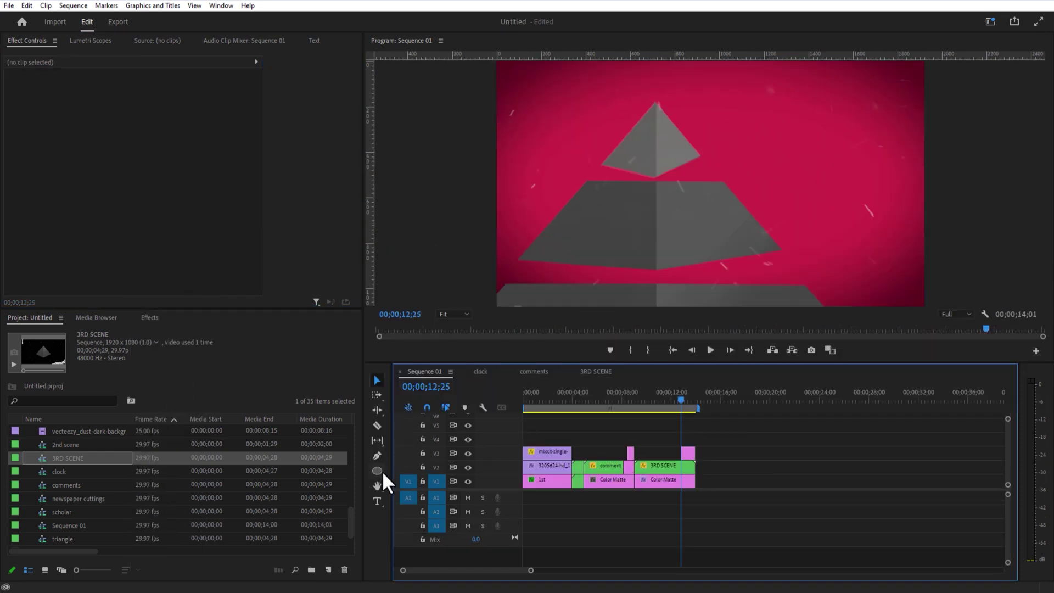
Draw a thin white horizontal rectangle extending right from the pyramid's top section at 00;00;12;25 and trim its clip to the sequence end.
click(381, 470)
click(418, 468)
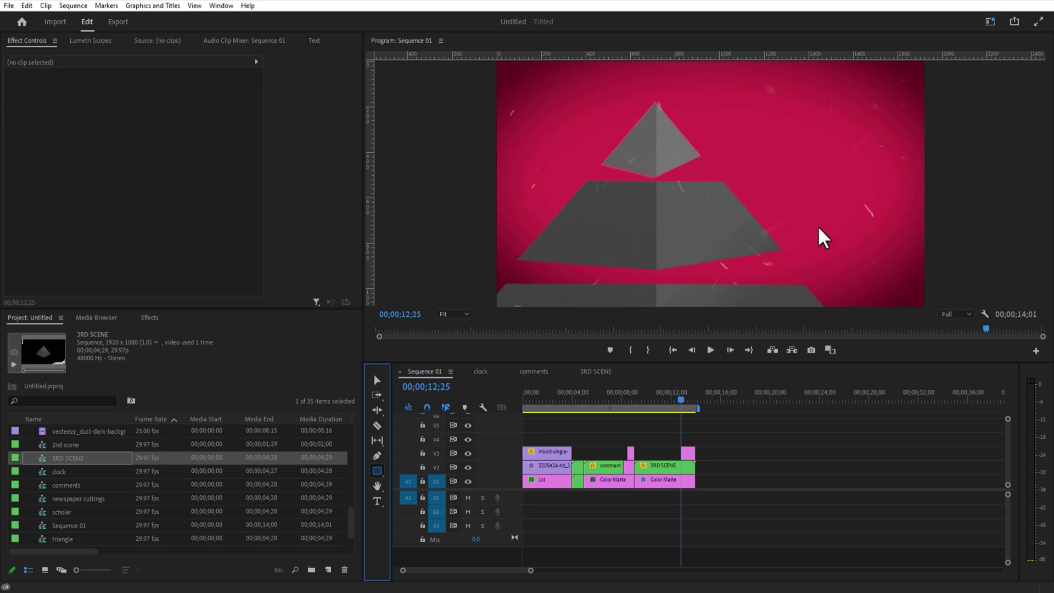
mouse_move(748, 144)
mouse_down()
mouse_move(909, 146)
mouse_move(767, 178)
mouse_up()
click(377, 380)
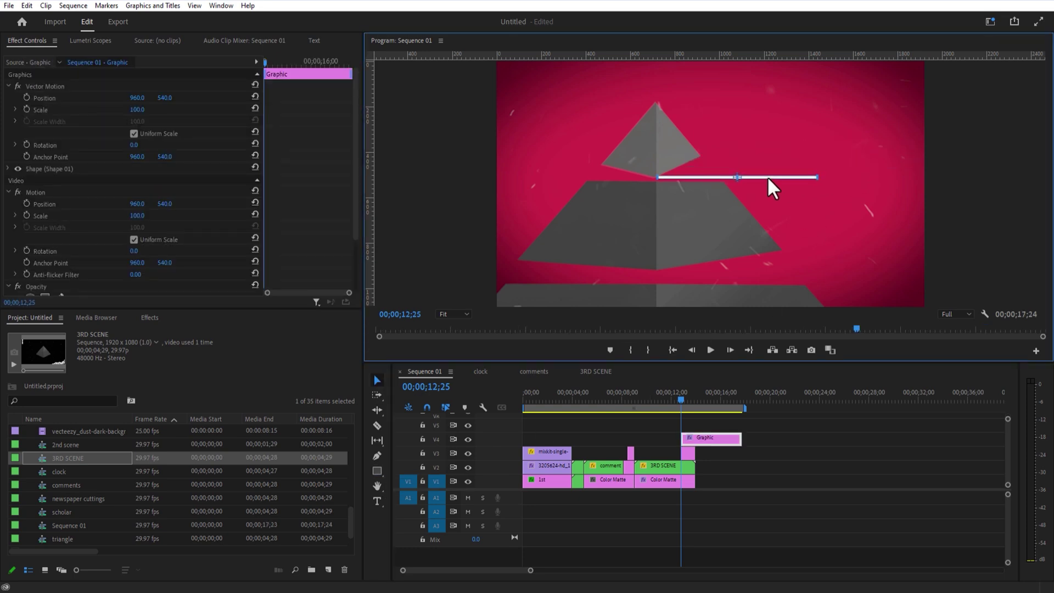
click(752, 481)
drag(683, 442, 695, 446)
Turn the line into dashes using Venetian Blinds with Transition Completion 19% and Width 51, and set its Scale Height to 60.
click(149, 317)
click(66, 333)
text(VENET)
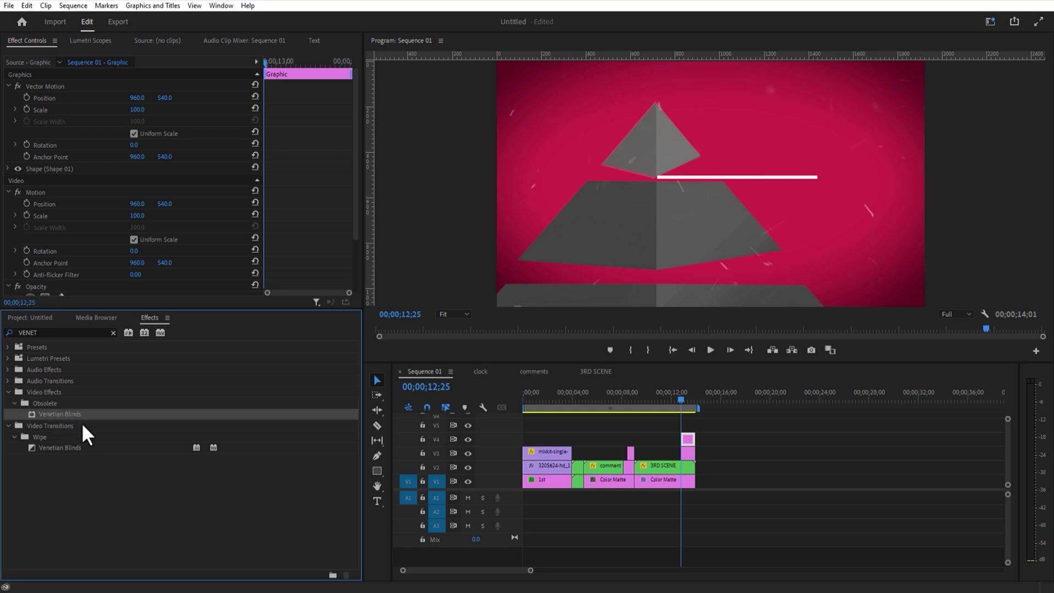
drag(124, 422, 687, 439)
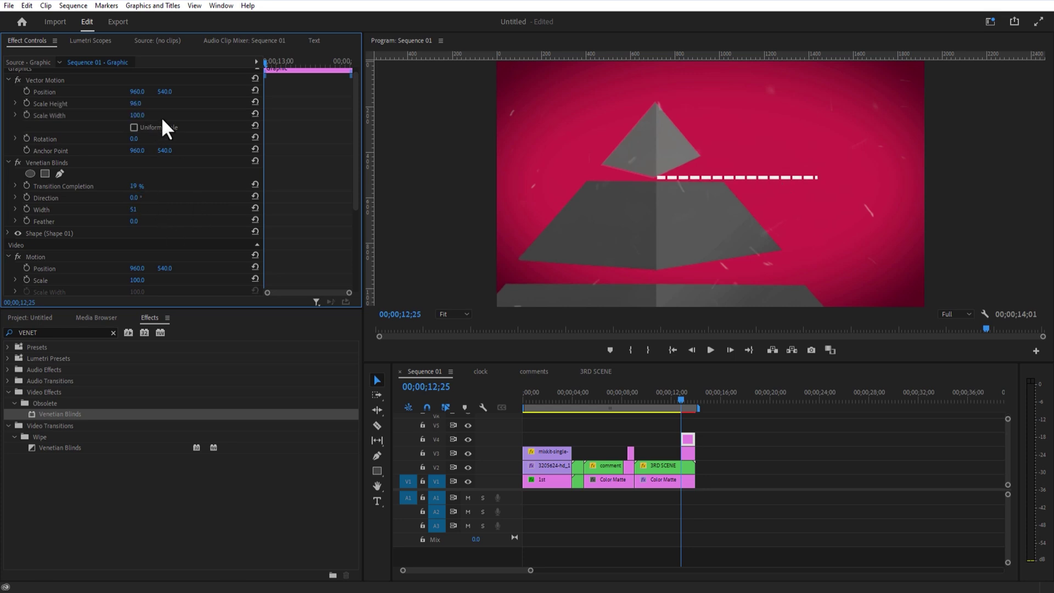
drag(135, 104, 20, 93)
Raise the dashed line to a vertical Position of 262 and shift it right, clear of the pyramid's tip.
drag(682, 400, 682, 399)
click(686, 481)
click(688, 439)
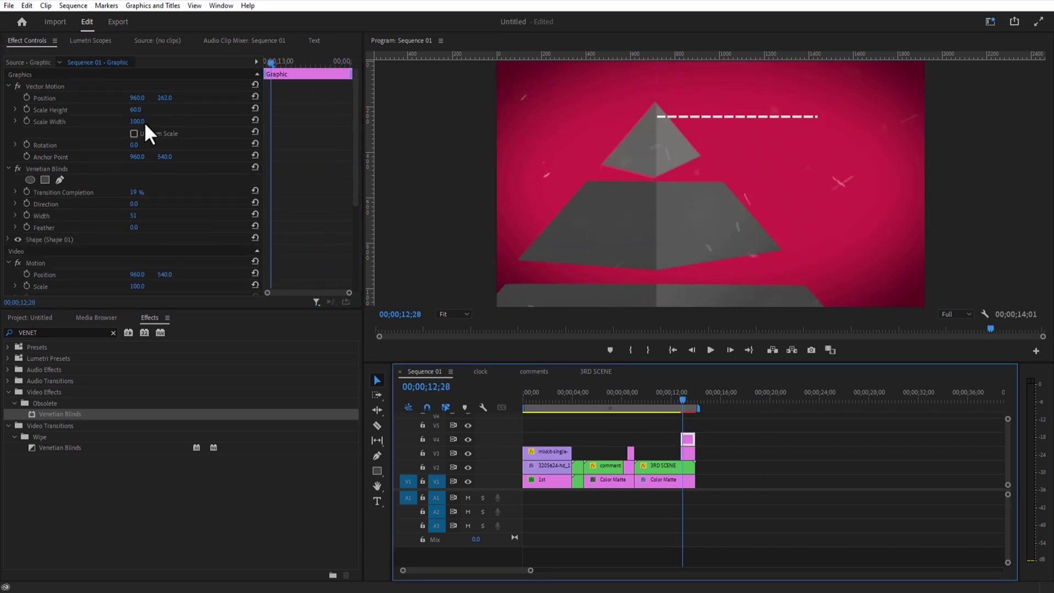
drag(138, 97, 174, 98)
Add a rectangular opacity mask to the dashed line, place it left of the dashes and keyframe its Mask Path at 00;00;12;25.
click(691, 441)
drag(274, 64, 259, 79)
drag(356, 132, 349, 243)
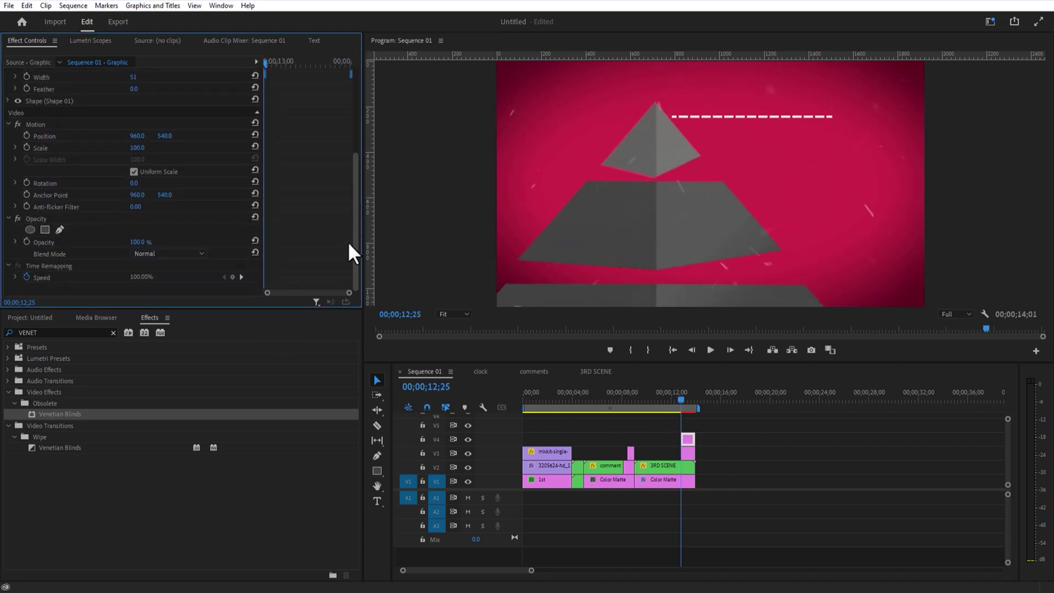
click(45, 230)
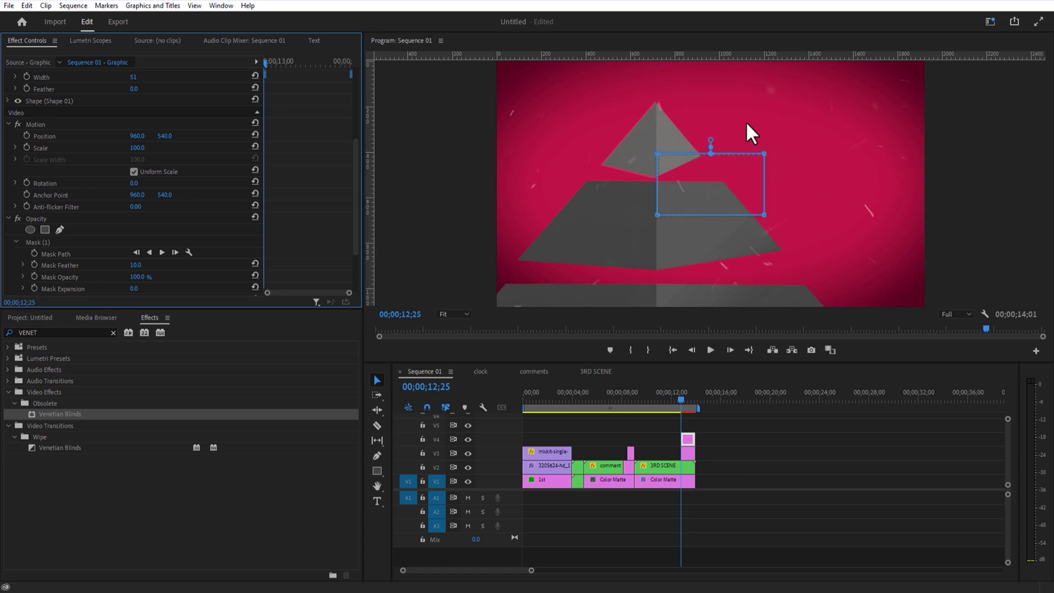
drag(699, 137, 608, 115)
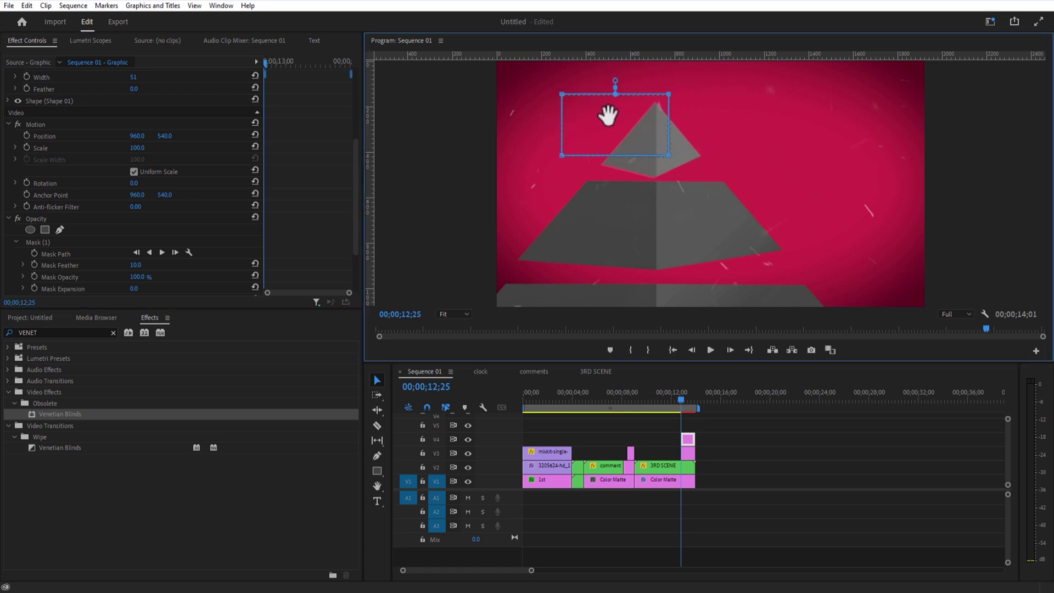
click(34, 254)
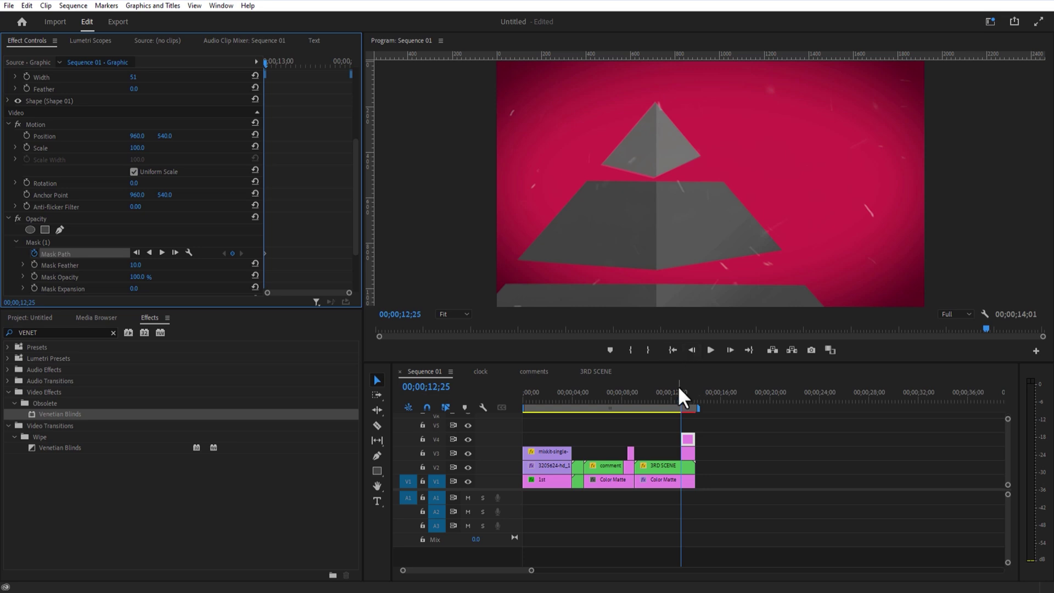
Keyframe the dashed line's Mask Path at 00;00;13;06, widening and moving the mask over the whole line.
drag(682, 405, 686, 407)
scroll(66, 207, up, 5)
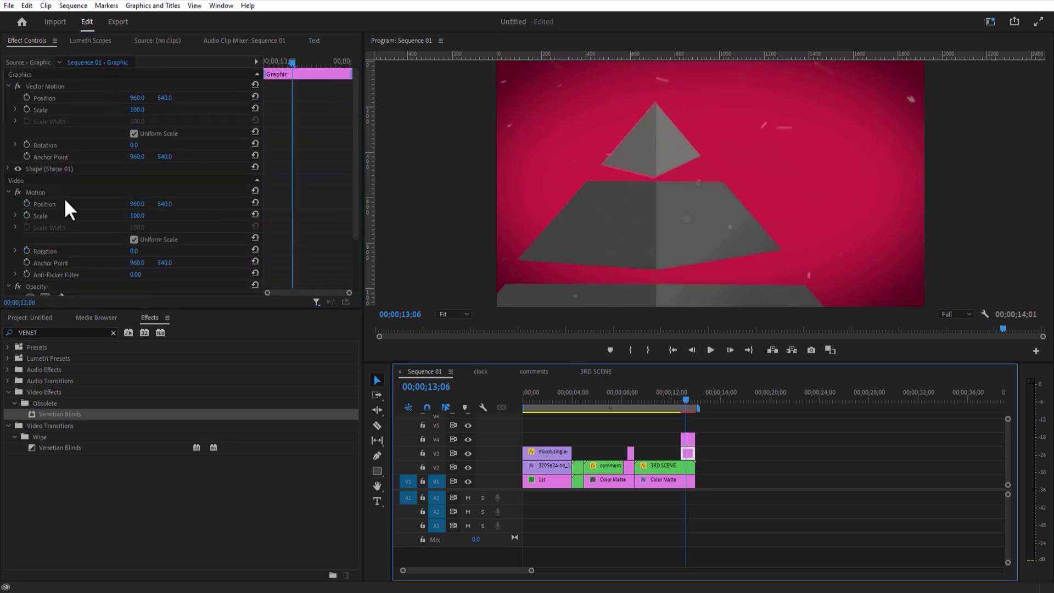
scroll(90, 252, down, 5)
click(89, 247)
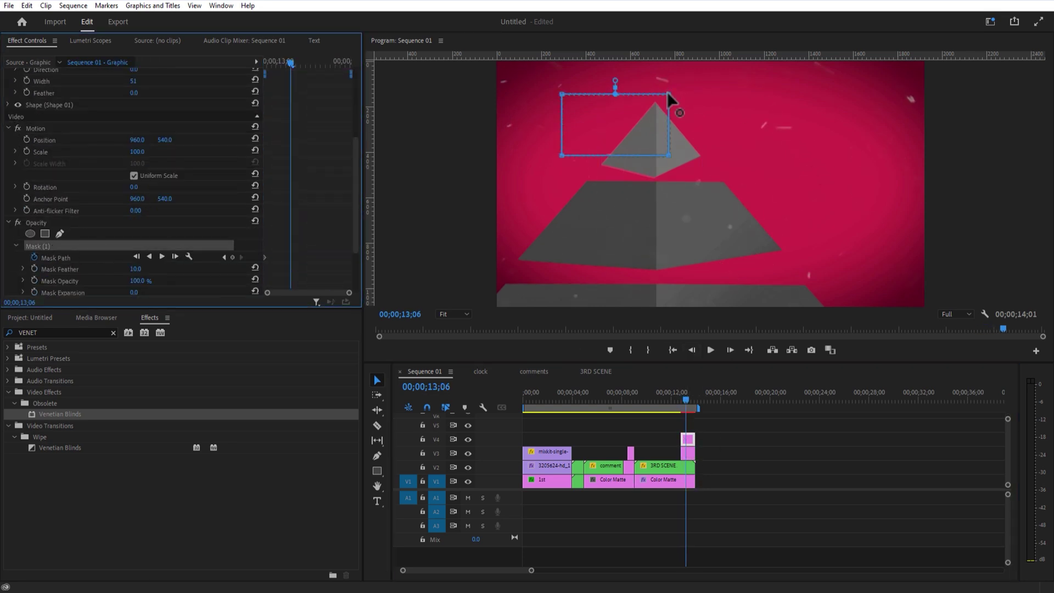
drag(669, 94, 751, 95)
drag(669, 155, 758, 160)
drag(678, 132, 776, 127)
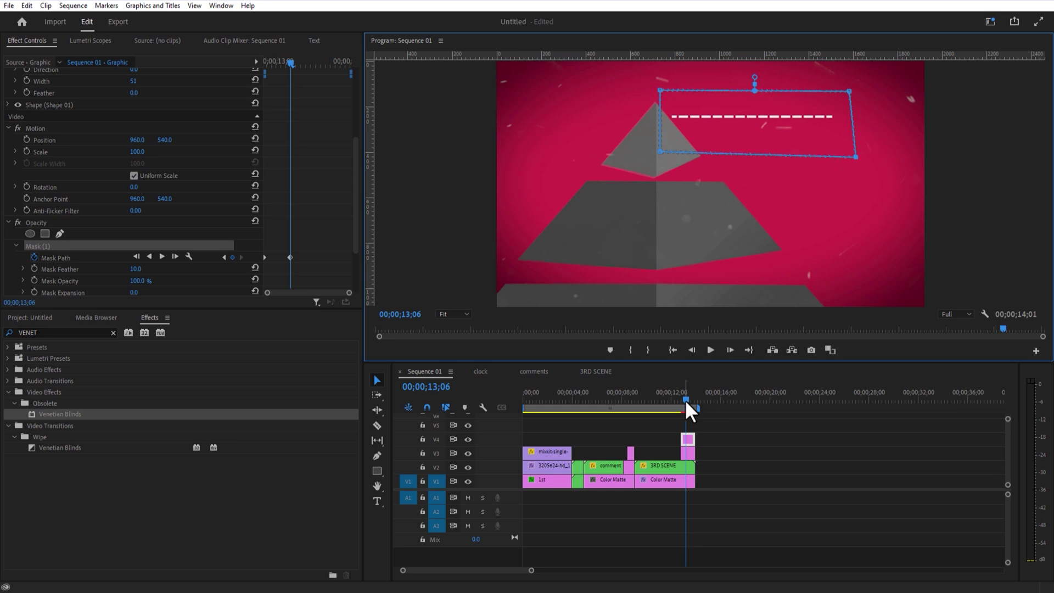
Add a white "1.1%" text label at the dashed line's right end, starting at 00;00;13;06, in Poppins Medium with Scale 65.
drag(684, 399, 686, 399)
click(716, 433)
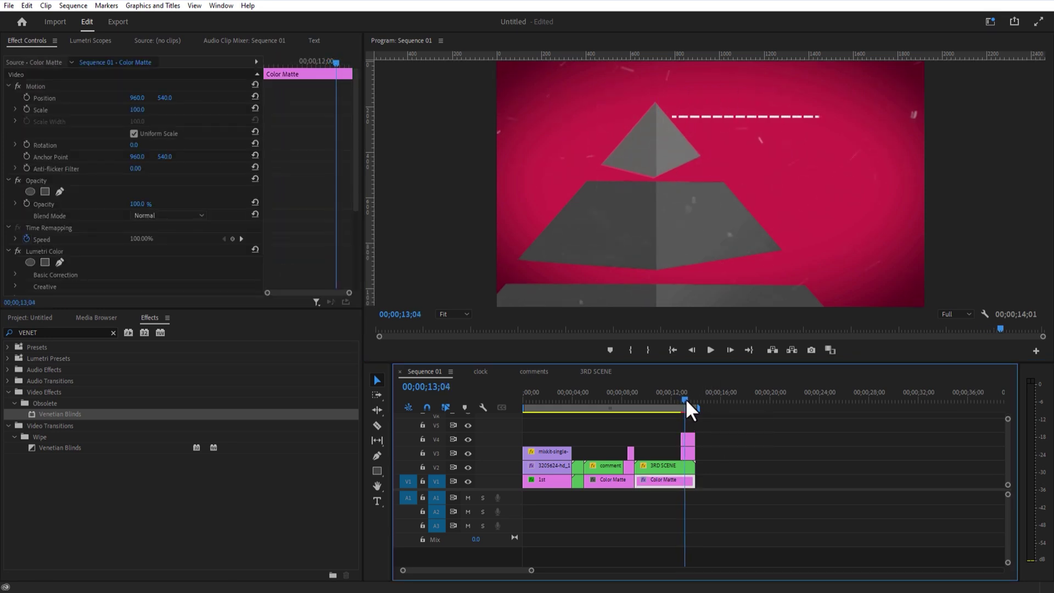
click(377, 501)
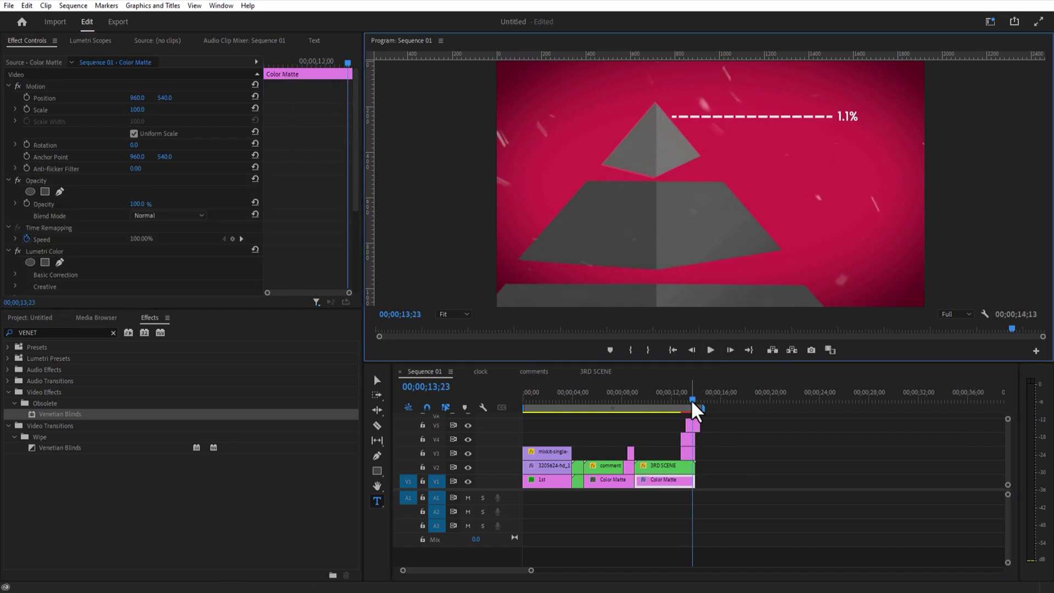
drag(691, 426, 696, 426)
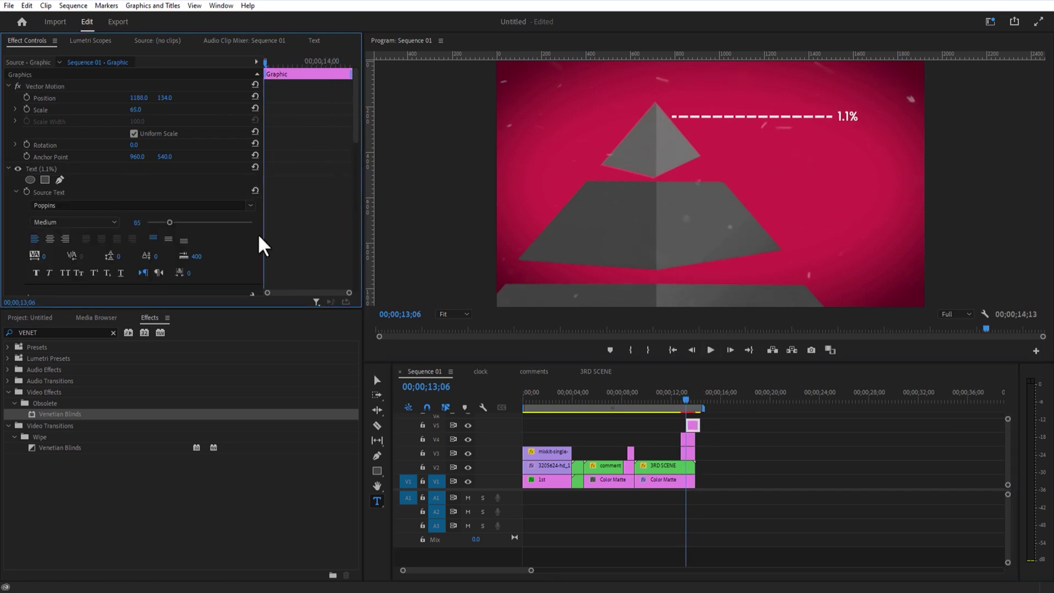
Keyframe the "1.1%" label's Opacity from 0% at 00;00;13;06 to 100% at 00;00;13;12.
scroll(260, 238, down, 5)
click(34, 192)
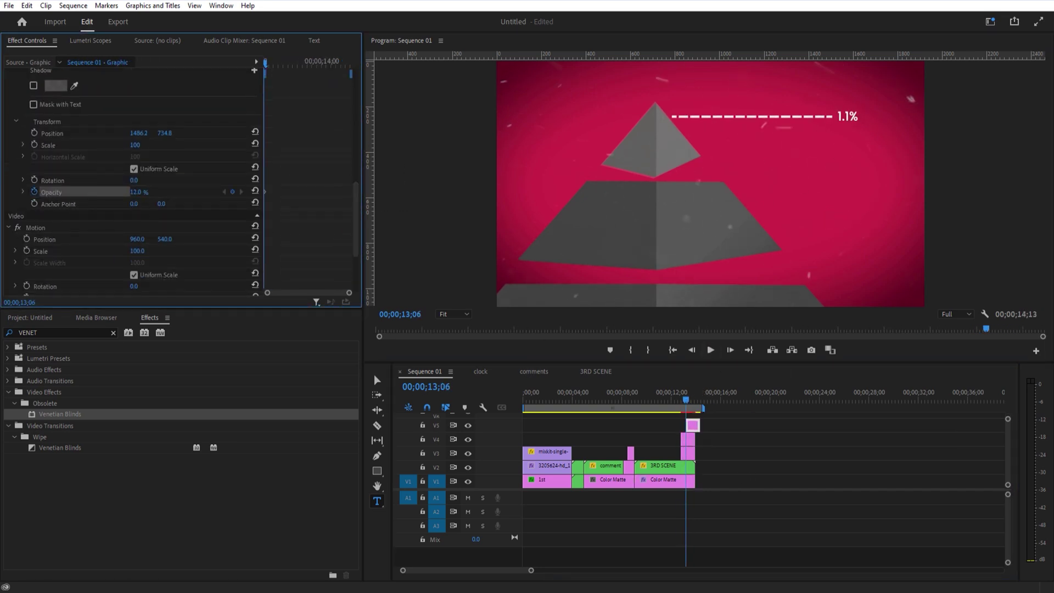
drag(265, 65, 280, 75)
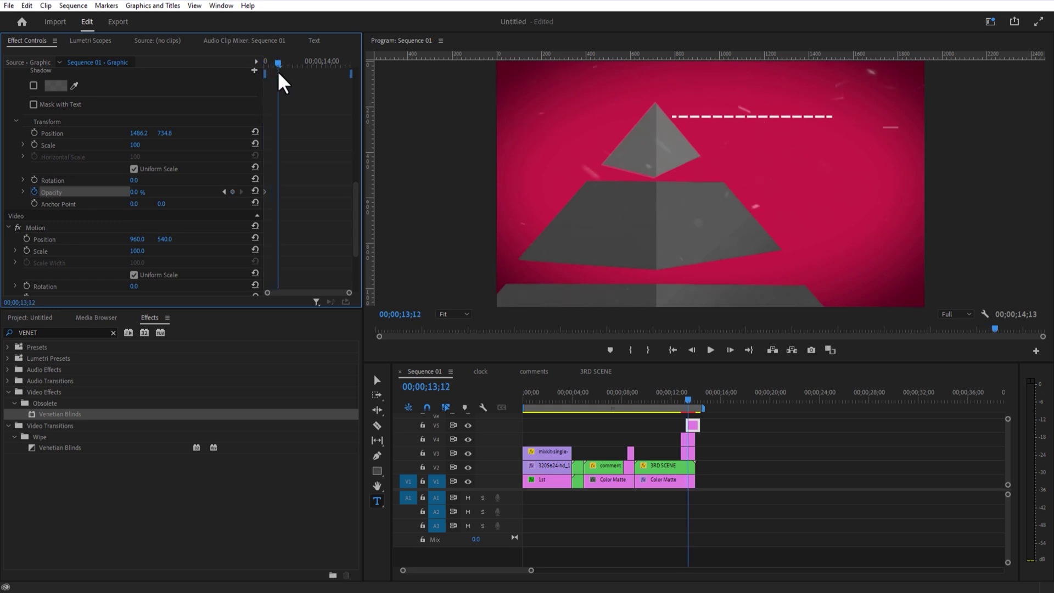
text(1)
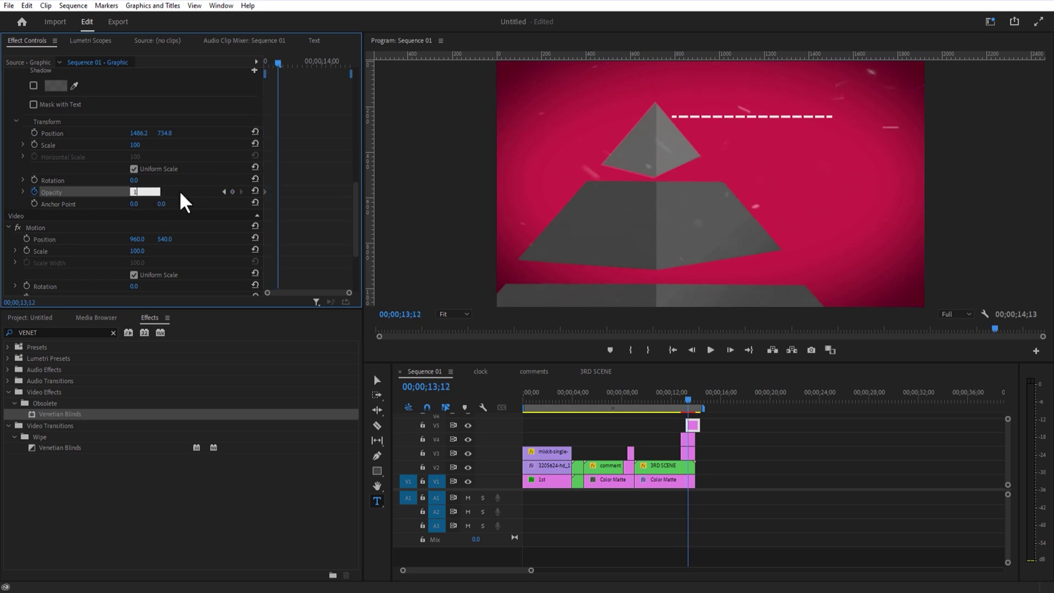
text(00)
click(188, 191)
drag(280, 67, 264, 65)
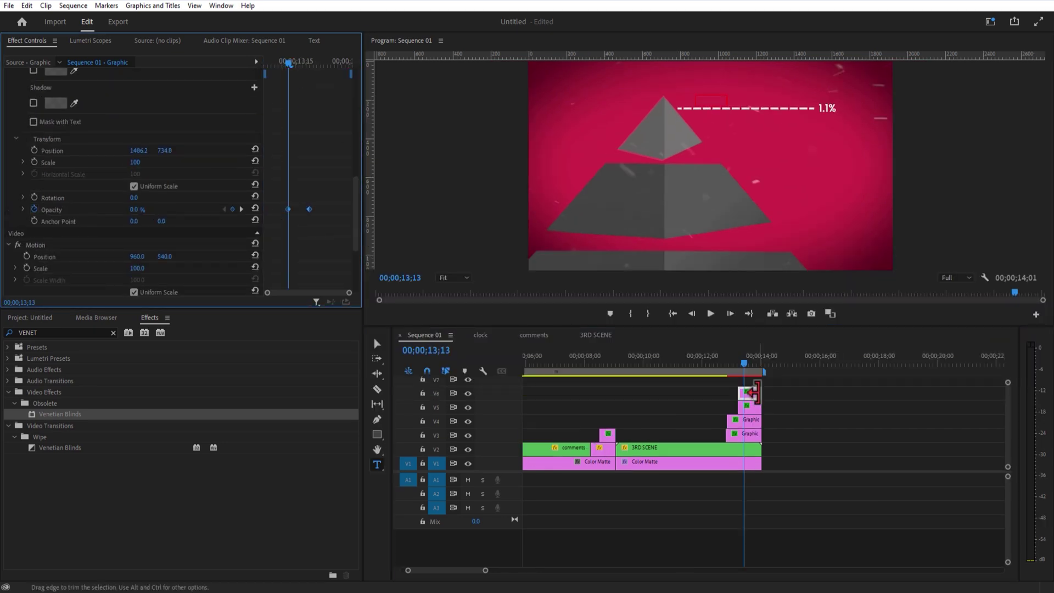
Add a white "59.4M" label and a yellow "45.8% WEALTH" label above the dashed line.
click(769, 103)
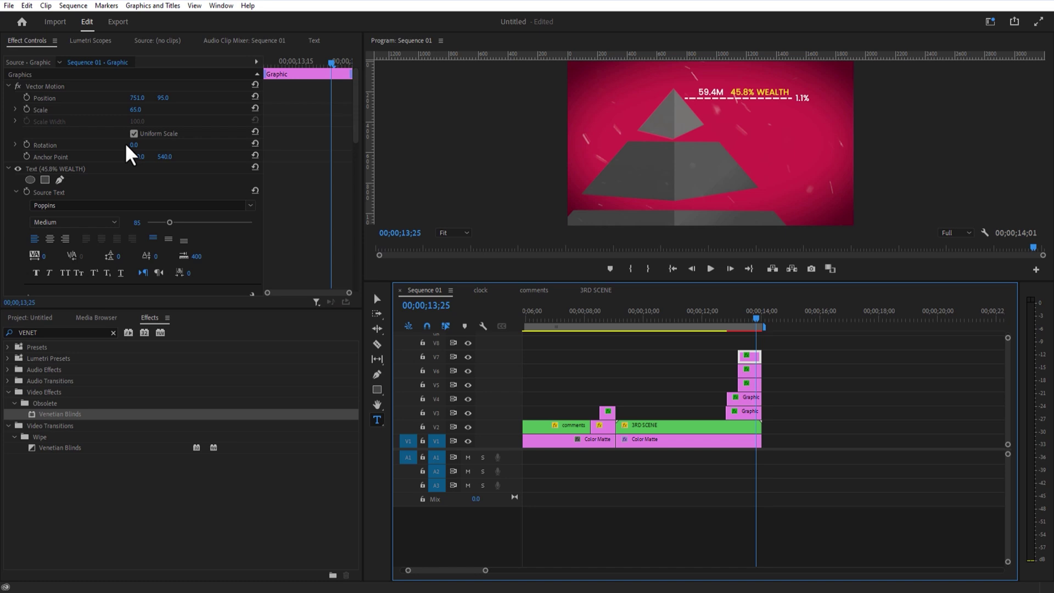
click(136, 109)
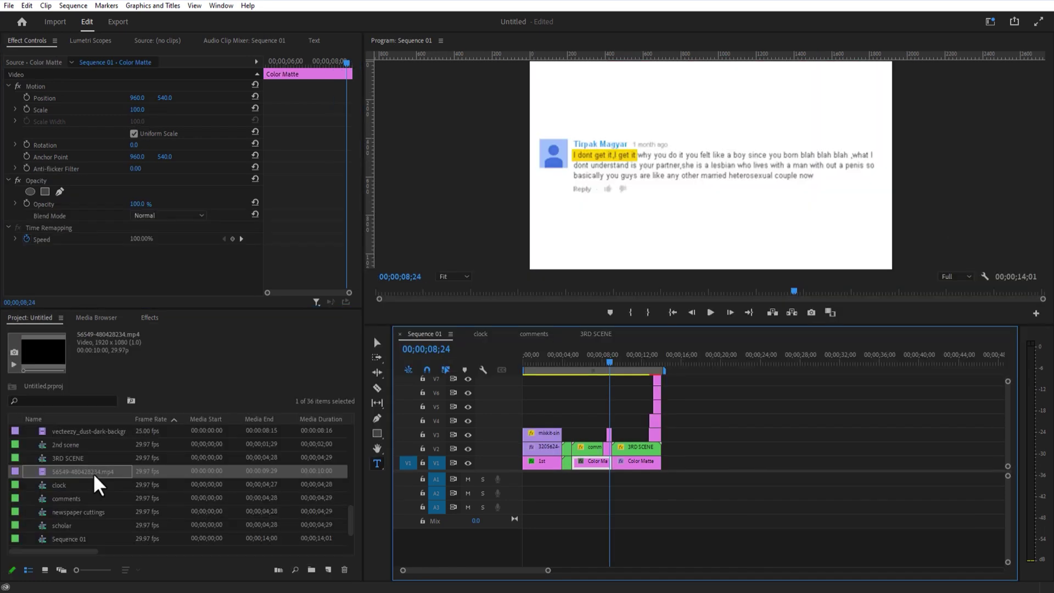
Add 56549-480428234.mp4 to V4, cut out a short segment and place it above the cut from comments to 3RD SCENE.
drag(94, 477, 727, 420)
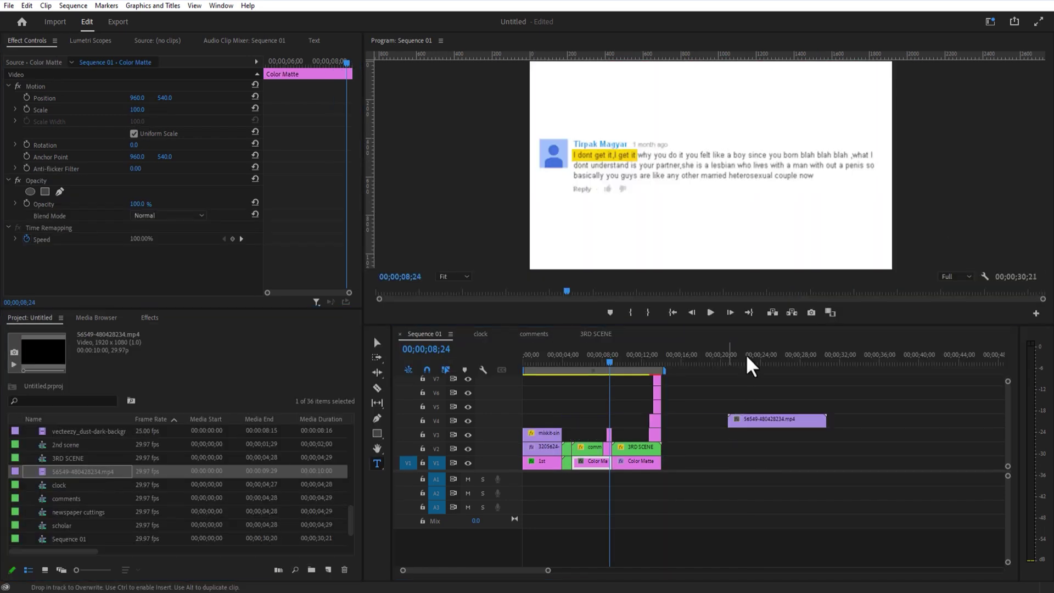
drag(755, 363, 739, 363)
key(c)
click(732, 422)
click(739, 421)
key(v)
drag(794, 430, 736, 422)
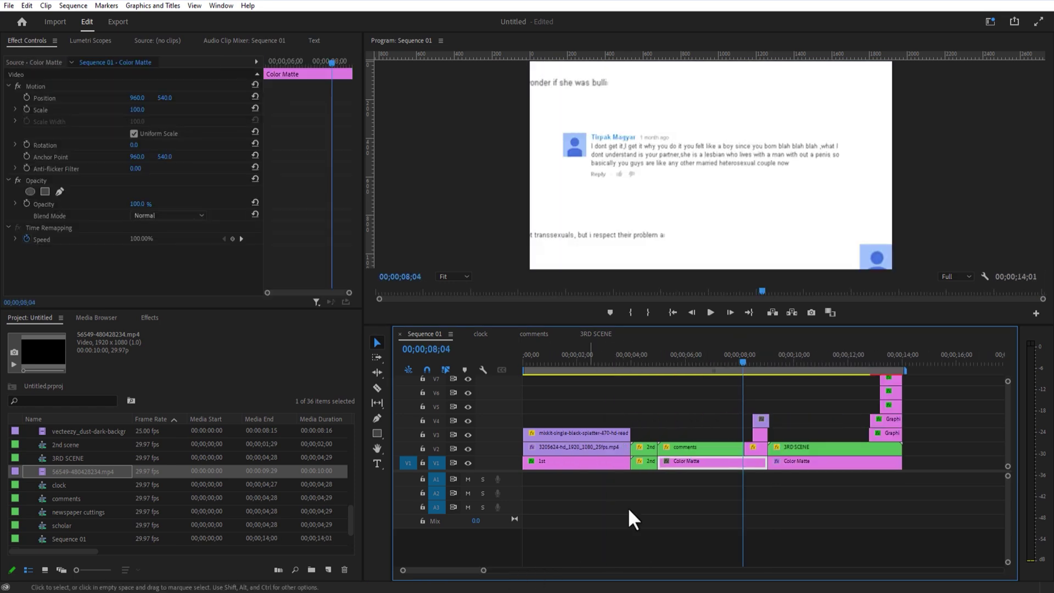
Position the V4 footage segment at 00;00;08;29 over the cut into 3RD SCENE and set its Blend Mode to Screen.
click(714, 461)
drag(771, 364, 763, 371)
click(772, 421)
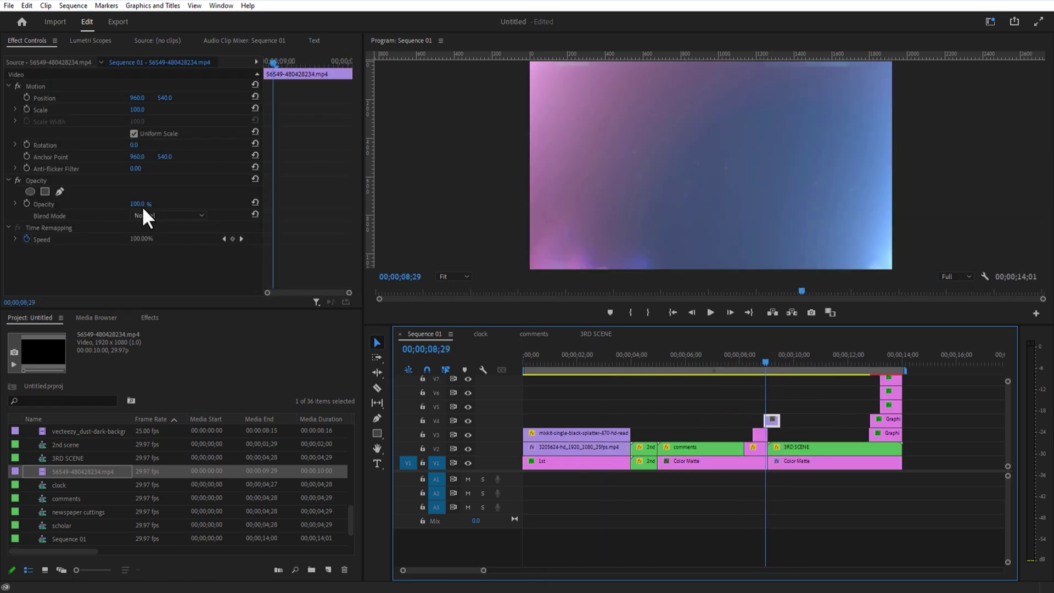
click(154, 215)
click(152, 330)
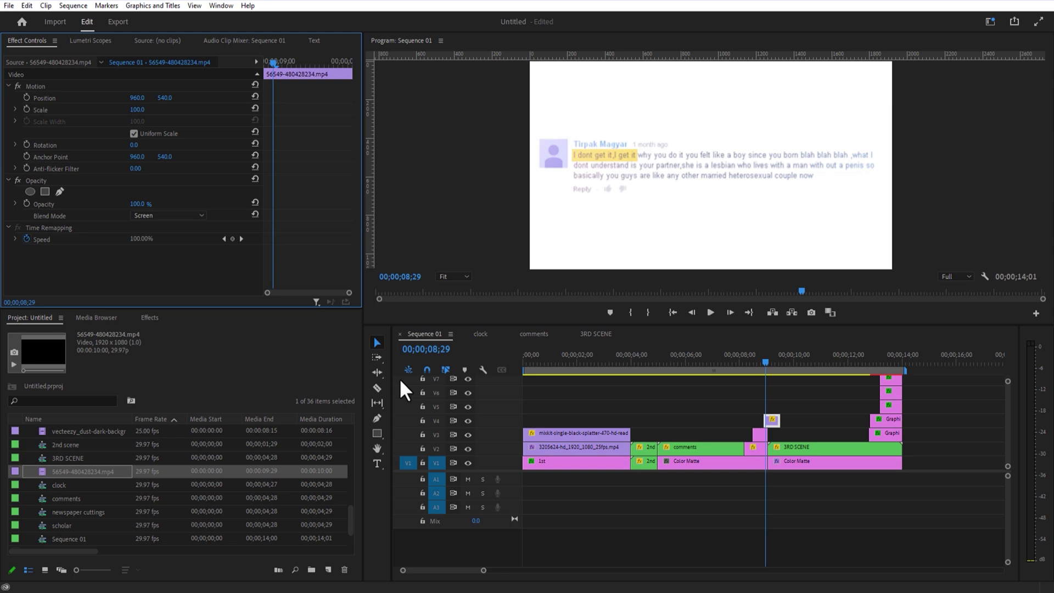
click(760, 355)
drag(760, 360, 832, 406)
click(769, 421)
drag(774, 435, 837, 439)
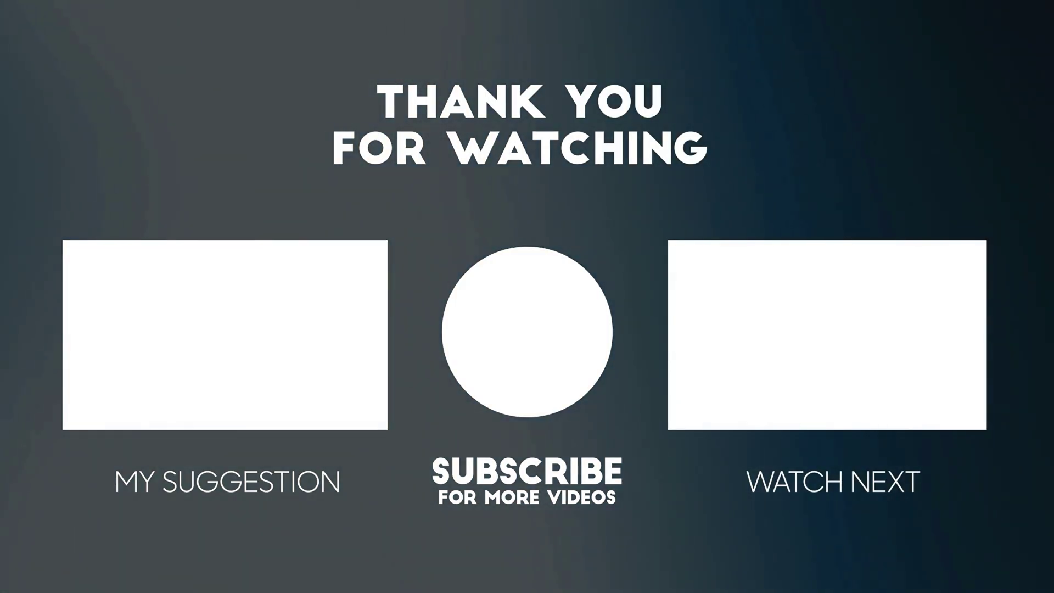